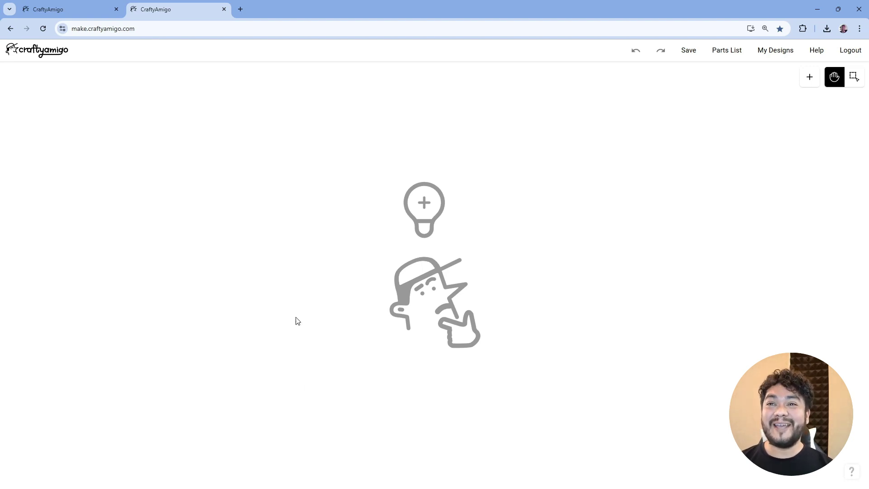
- Add an 80/20 1-inch T Slot Rail to the empty design and set its length to 27 in
{"action": "left_click", "coordinate": [424, 202]}
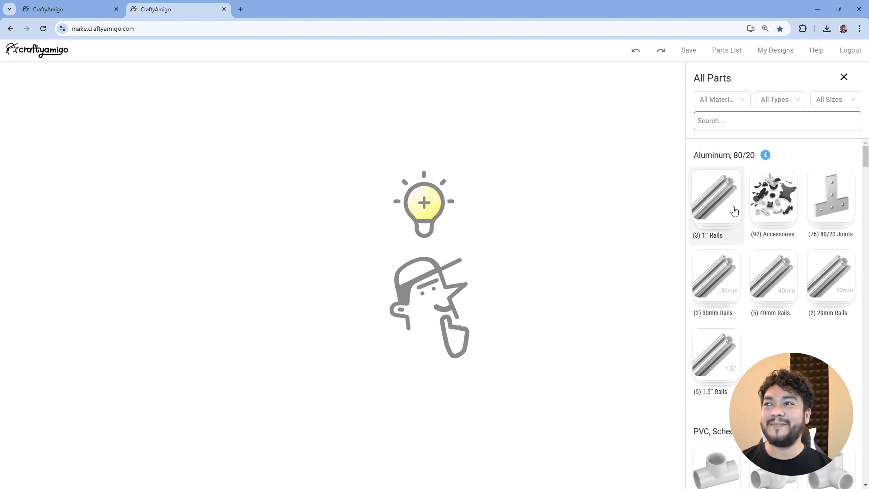
{"action": "left_click", "coordinate": [708, 203]}
{"action": "left_click", "coordinate": [721, 196]}
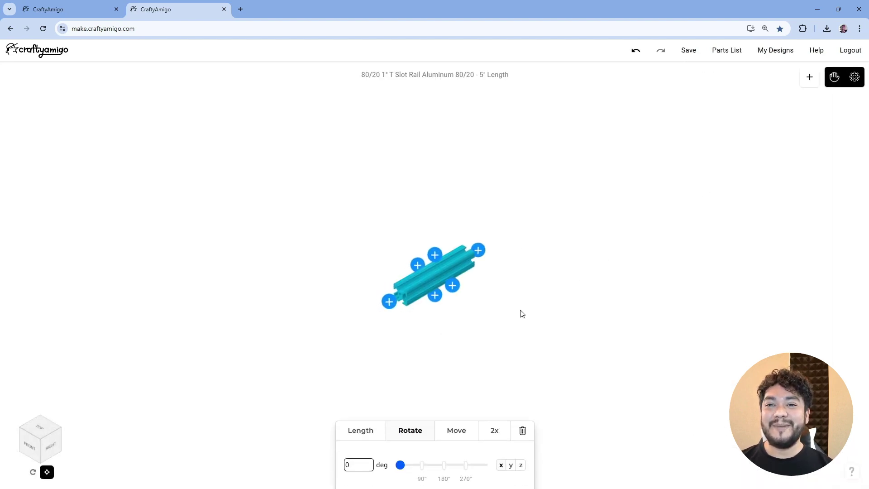
{"action": "left_click", "coordinate": [361, 432]}
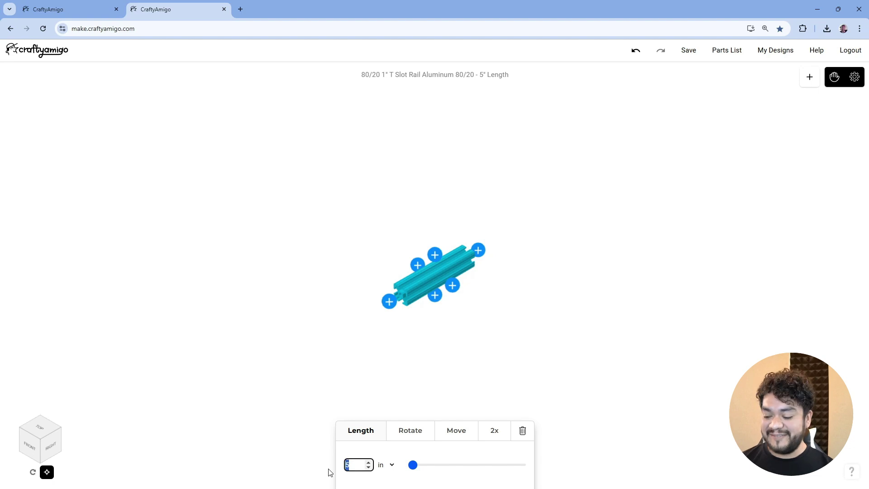
{"action": "type", "text": "27"}
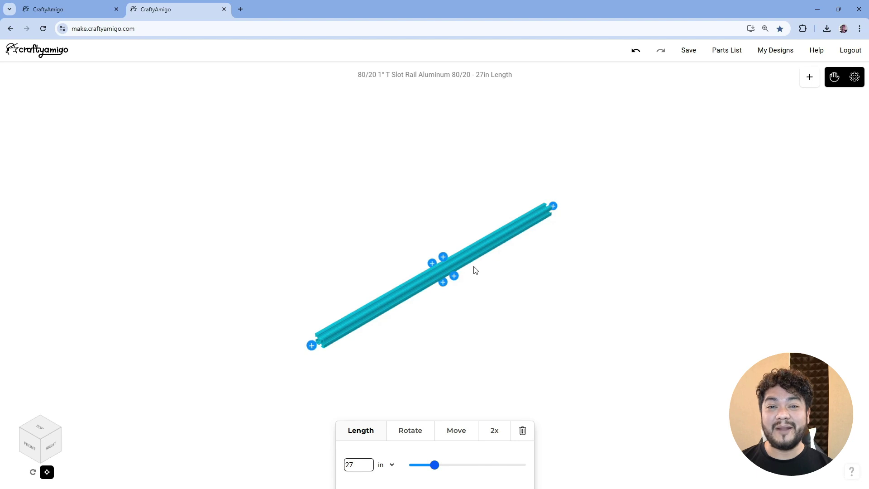
- Attach an End Joint Aluminum 80/20 to the far end hole of the rail, rotated 180°
{"action": "scroll", "coordinate": [499, 292], "scroll_direction": "up", "scroll_amount": 3}
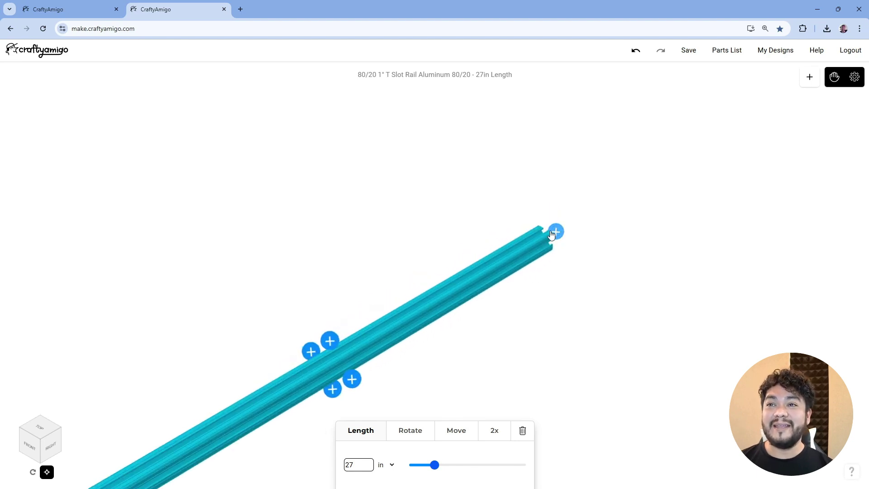
{"action": "left_click", "coordinate": [556, 232]}
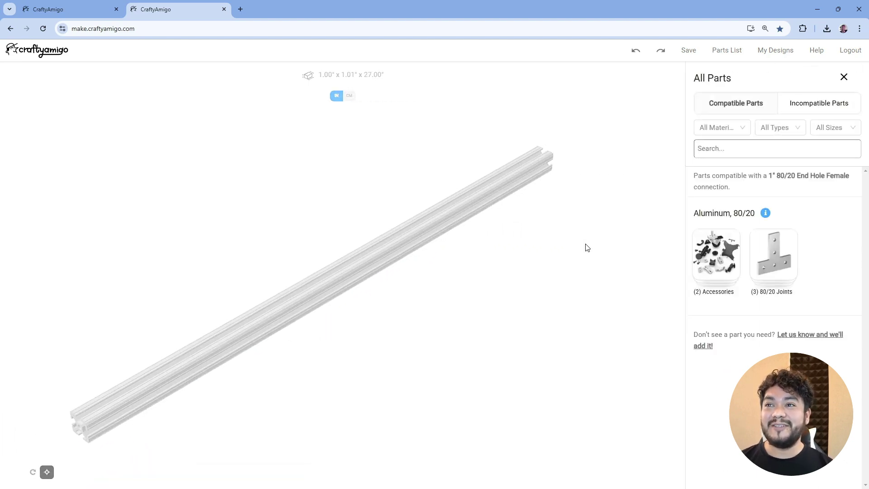
{"action": "left_click", "coordinate": [754, 276]}
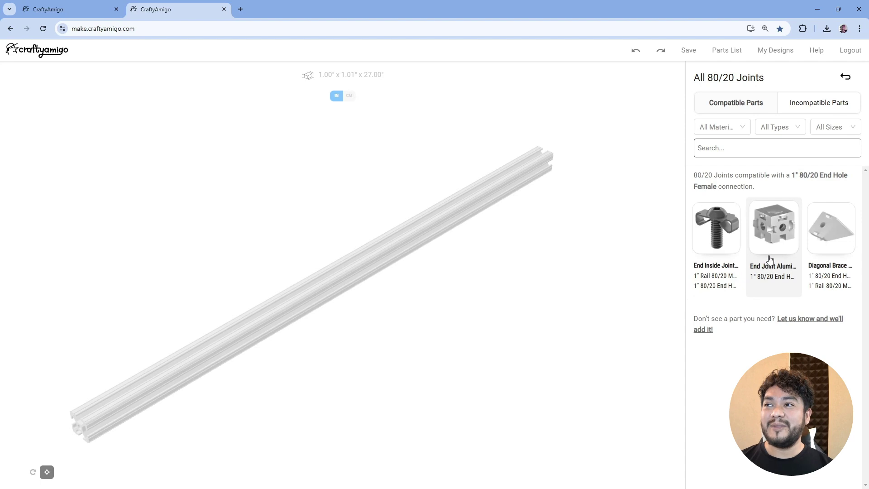
{"action": "left_click", "coordinate": [770, 262]}
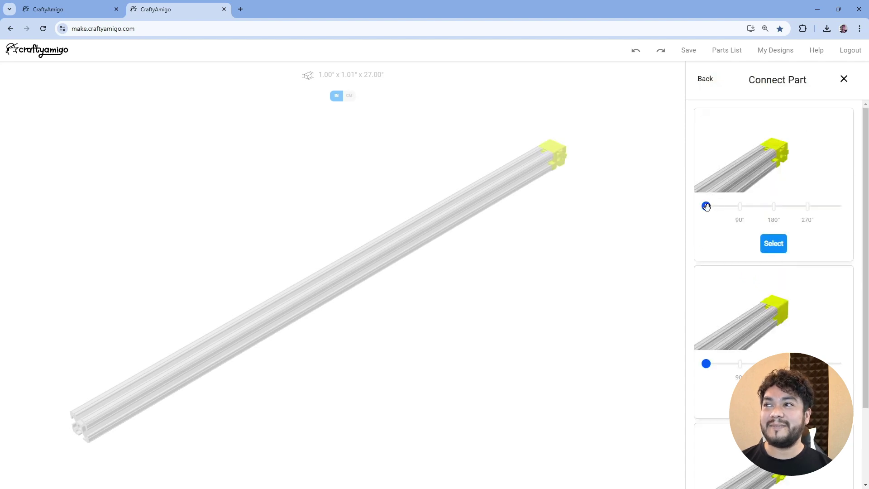
{"action": "left_click_drag", "start_coordinate": [706, 207], "coordinate": [740, 207]}
{"action": "left_click", "coordinate": [774, 206]}
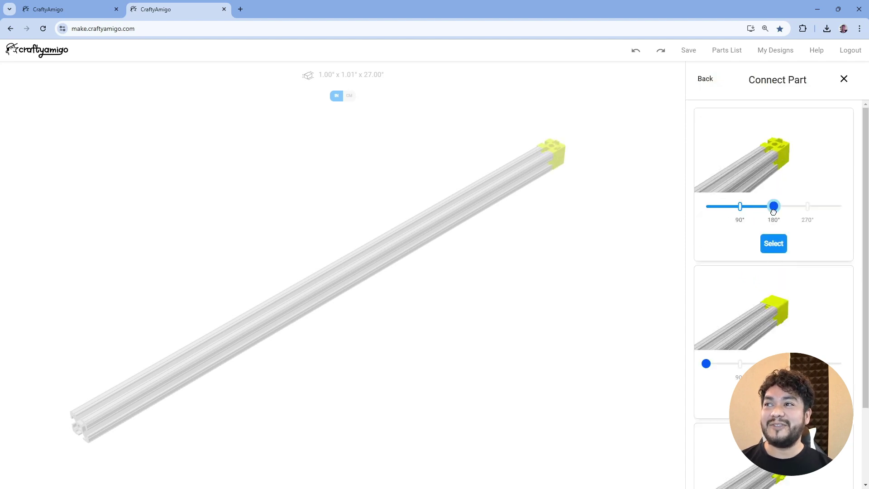
{"action": "left_click", "coordinate": [773, 243]}
- Connect a second 1-inch T Slot Rail to the end joint's side, perpendicular to the first, with a length of 47.5 in
{"action": "left_click_drag", "start_coordinate": [489, 347], "coordinate": [539, 339]}
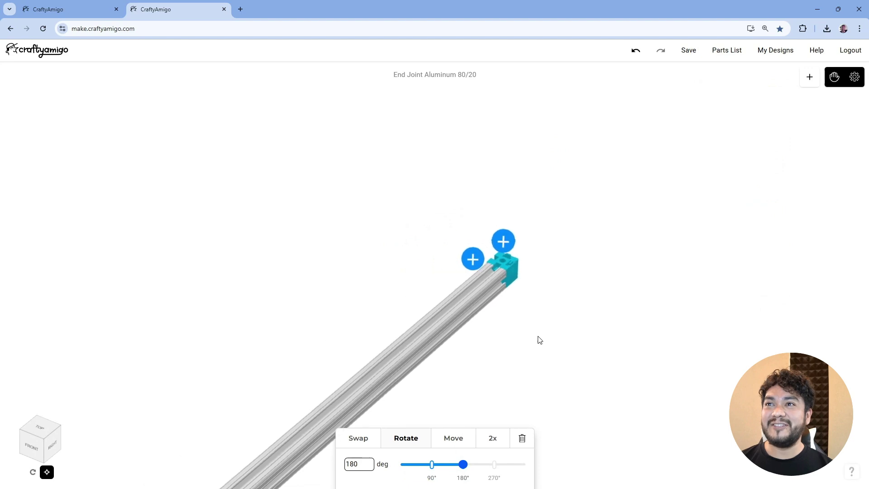
{"action": "left_click", "coordinate": [478, 264]}
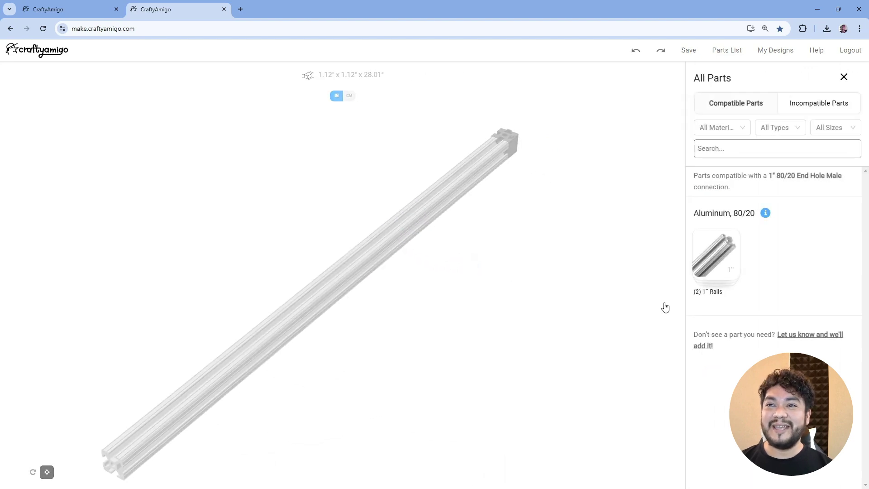
{"action": "left_click", "coordinate": [704, 268]}
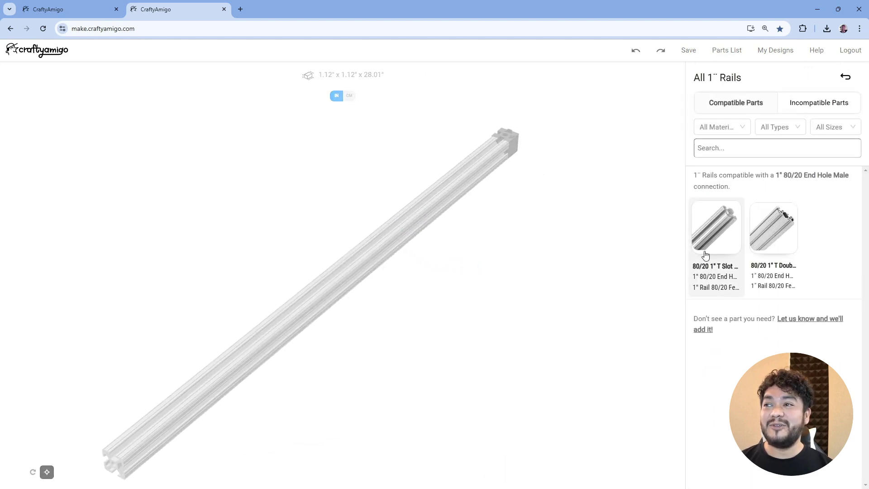
{"action": "left_click", "coordinate": [710, 244]}
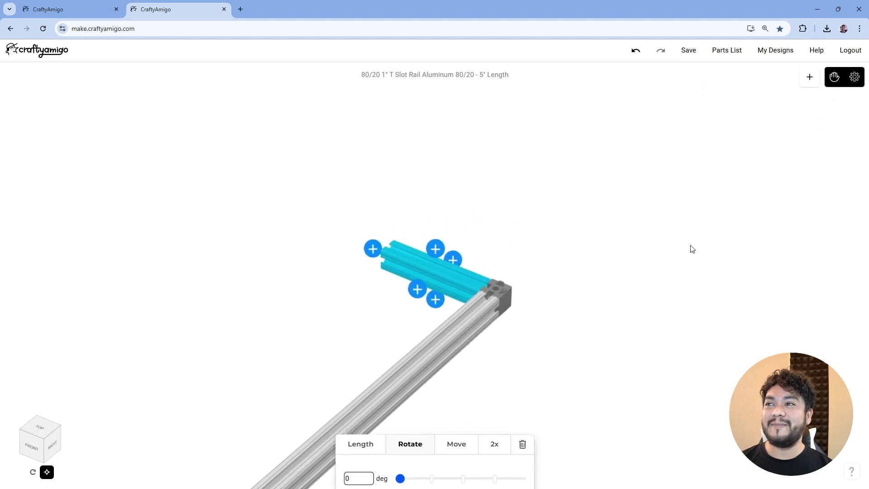
{"action": "left_click", "coordinate": [356, 432]}
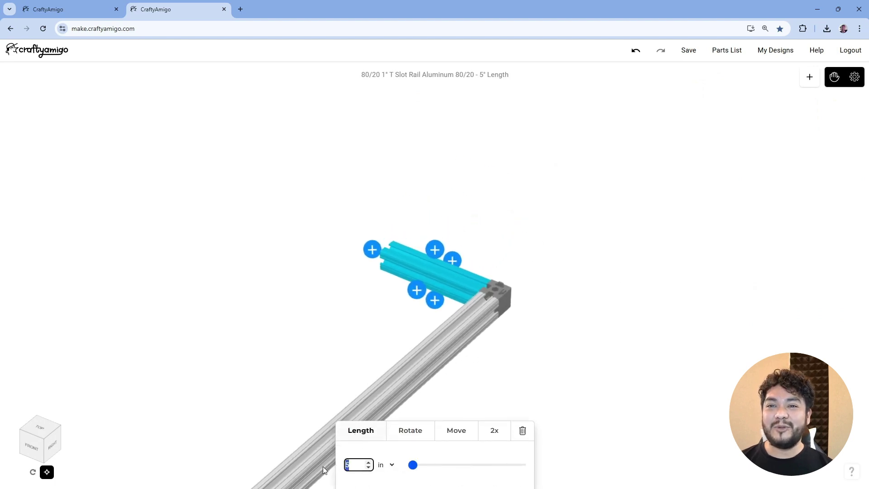
{"action": "type", "text": "47.5"}
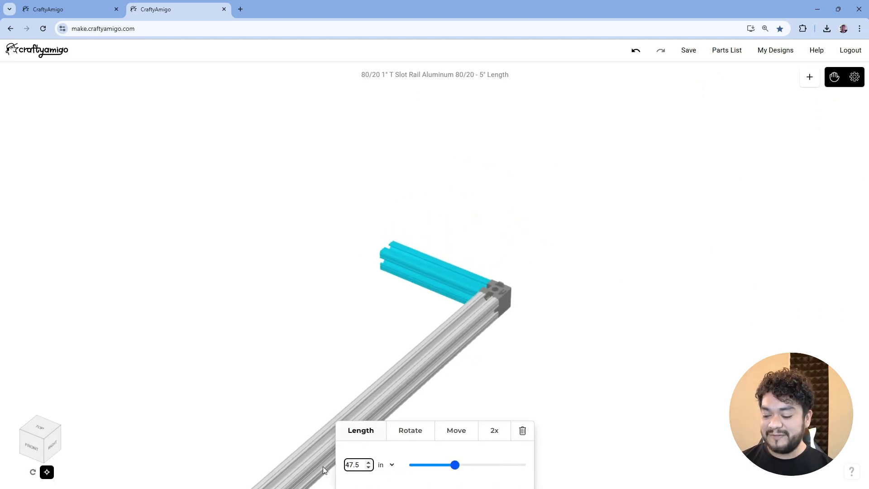
{"action": "key", "text": "Return"}
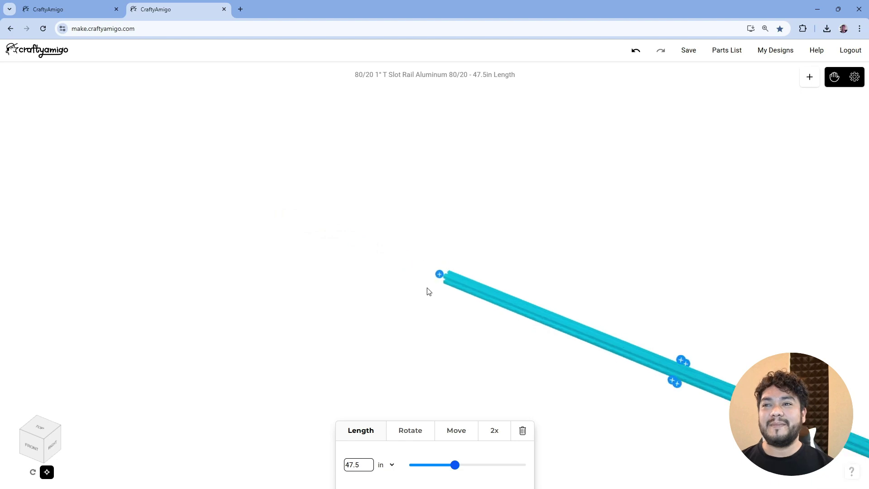
- Attach an End Joint Aluminum 80/20 to the free end of the 47.5 in rail, keeping the 0° orientation
{"action": "scroll", "coordinate": [429, 292], "scroll_direction": "up", "scroll_amount": 3}
{"action": "scroll", "coordinate": [380, 302], "scroll_direction": "up", "scroll_amount": 3}
{"action": "right_click_drag", "start_coordinate": [380, 302], "coordinate": [426, 322]}
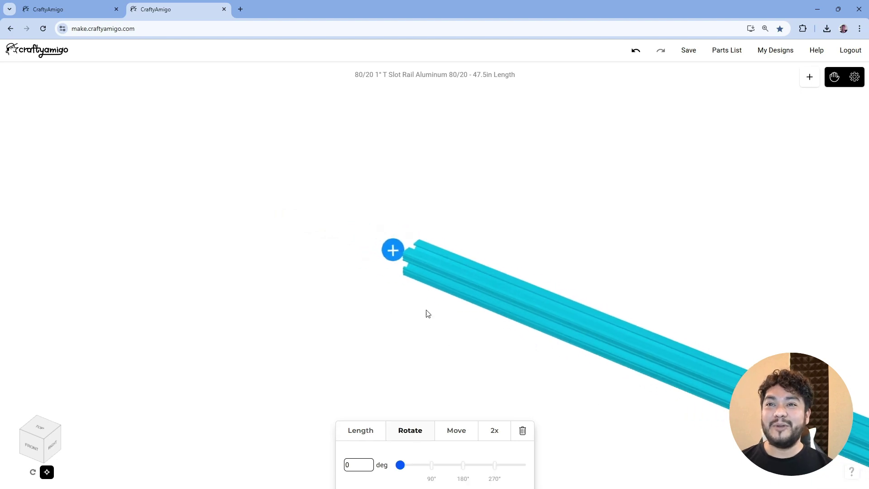
{"action": "left_click", "coordinate": [394, 251]}
{"action": "left_click", "coordinate": [709, 284]}
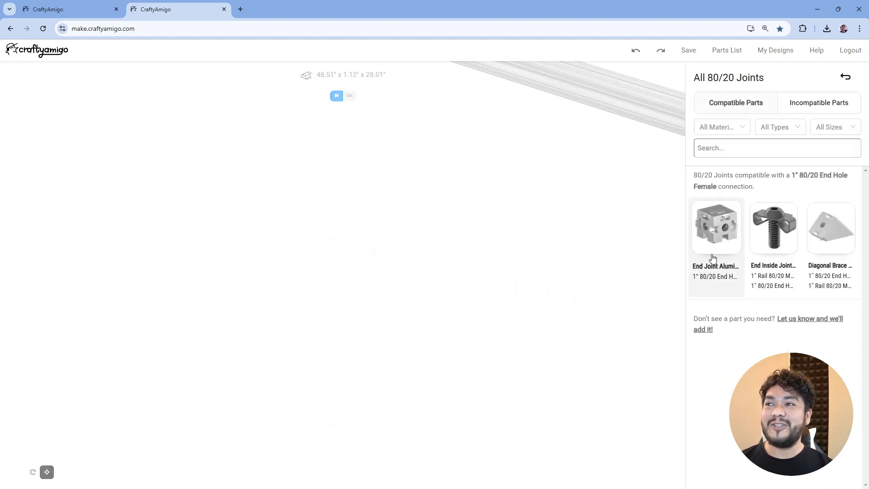
{"action": "left_click", "coordinate": [713, 257]}
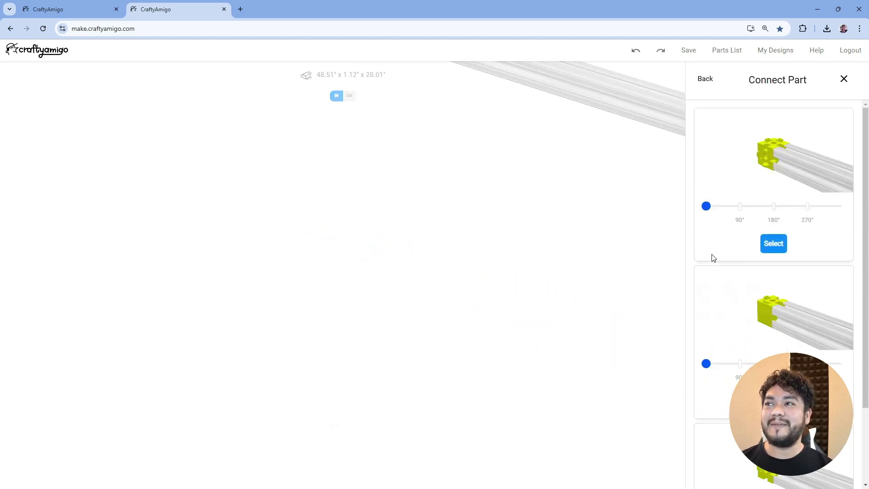
{"action": "left_click", "coordinate": [760, 161]}
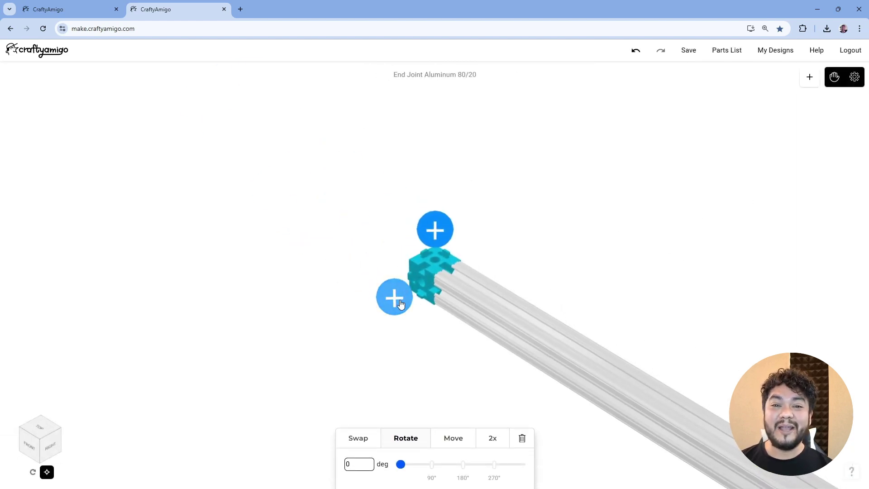
- Connect a 1-inch T Slot Rail to the new end joint, parallel to the first rail, and set its length to 27 in
{"action": "left_click", "coordinate": [400, 303]}
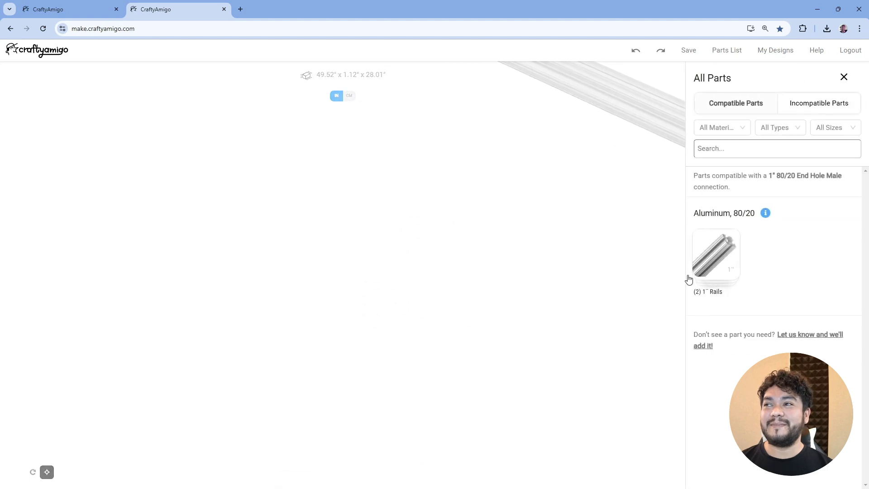
{"action": "left_click", "coordinate": [706, 258]}
{"action": "left_click", "coordinate": [711, 246]}
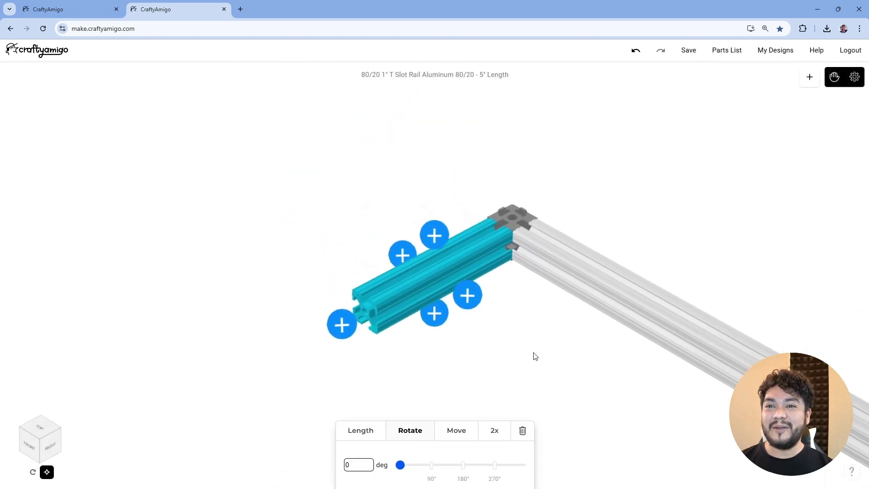
{"action": "left_click", "coordinate": [362, 435]}
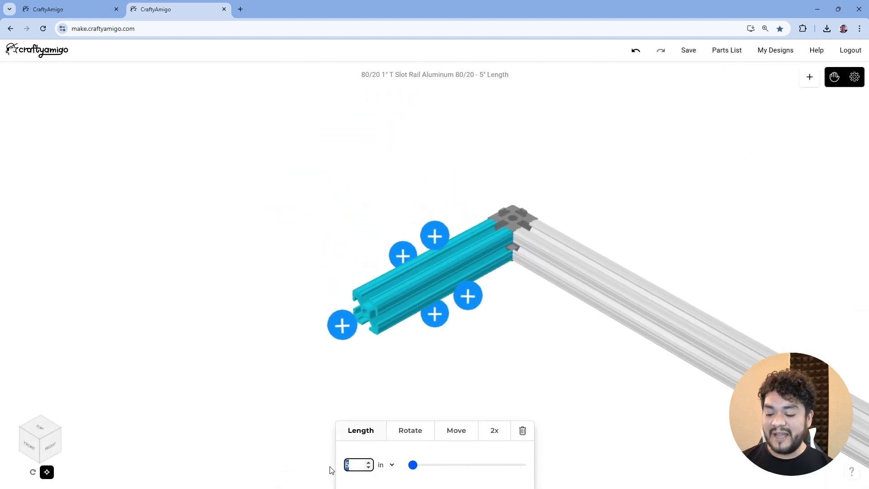
{"action": "type", "text": "27"}
{"action": "key", "text": "Return"}
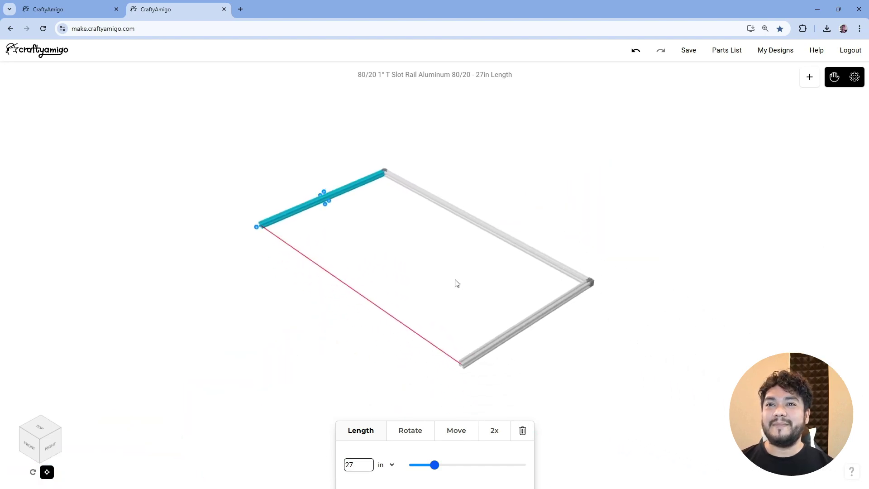
{"action": "left_click", "coordinate": [457, 284]}
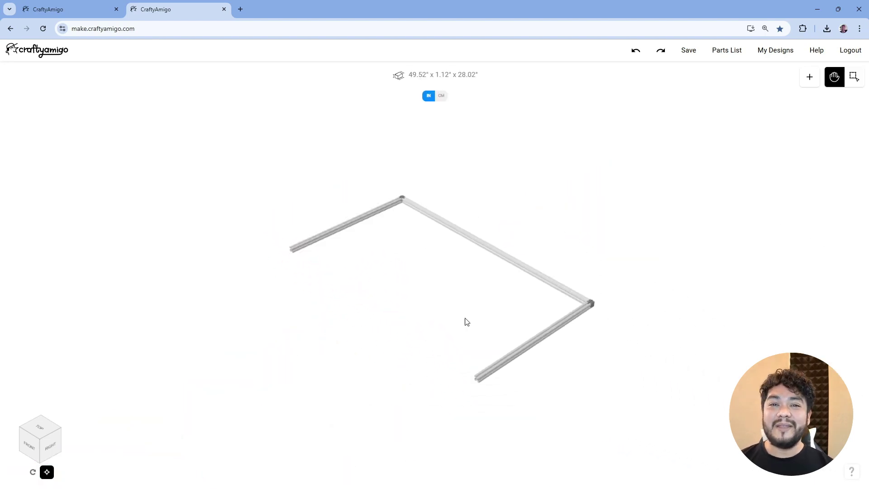
- Delete the 47.5 in connecting rail and both end joints, leaving only the two parallel 27 in rails
{"action": "left_click", "coordinate": [479, 245]}
{"action": "left_click", "coordinate": [525, 439]}
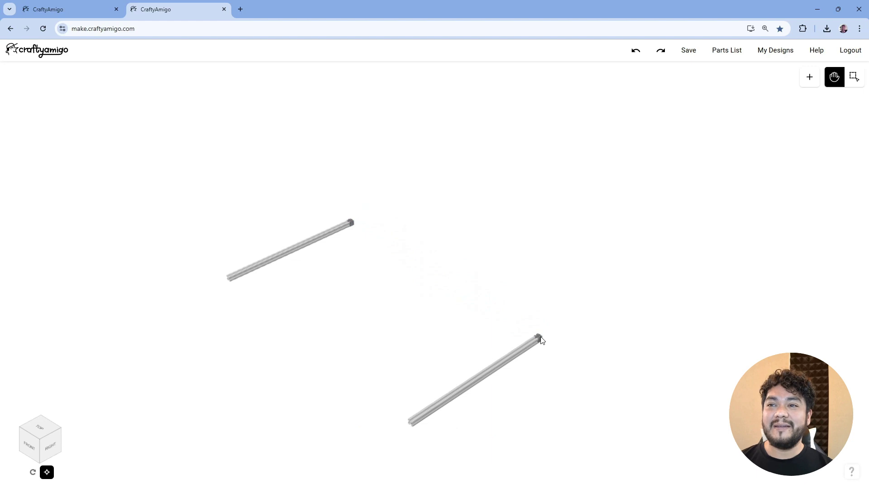
{"action": "left_click", "coordinate": [540, 337]}
{"action": "left_click", "coordinate": [525, 439]}
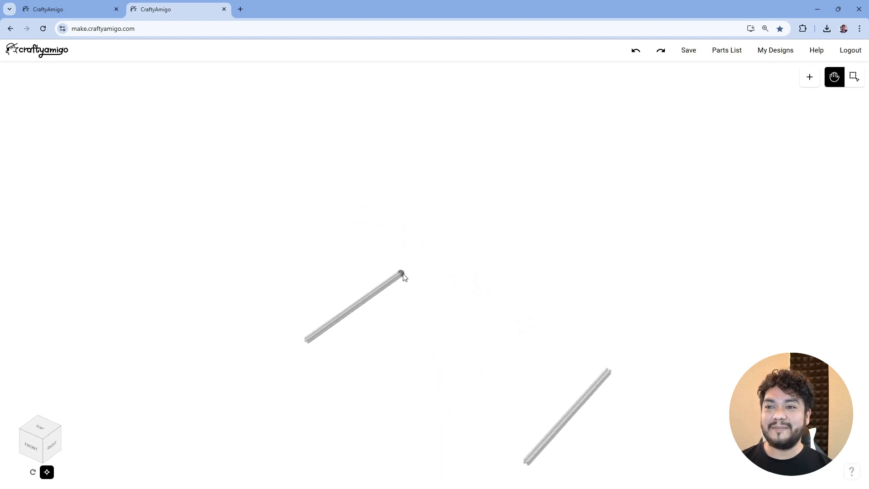
{"action": "left_click", "coordinate": [403, 275]}
{"action": "left_click", "coordinate": [523, 439]}
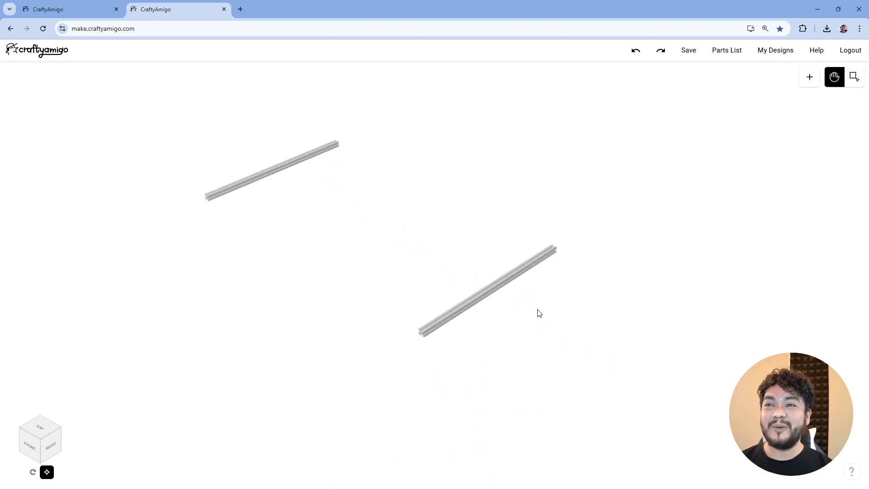
- Attach an Angle Joint Aluminum 80/20 to the upper face of the first 27 in rail
{"action": "left_click", "coordinate": [487, 290]}
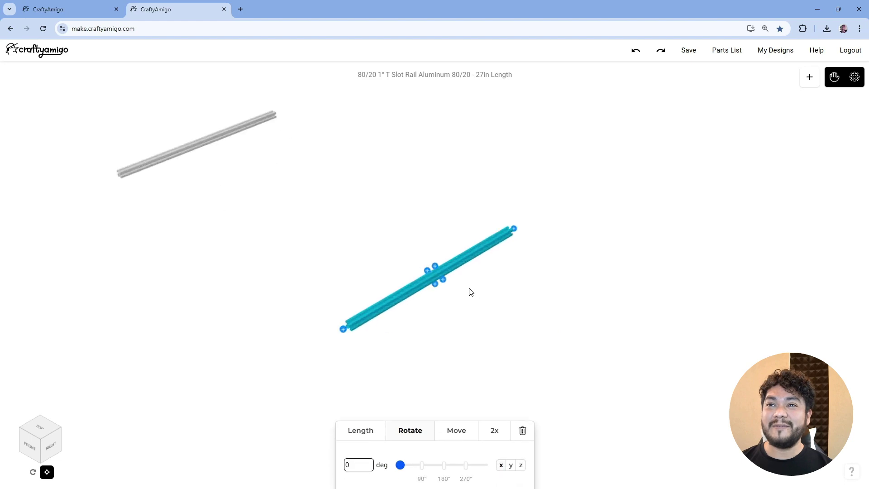
{"action": "left_click", "coordinate": [434, 249]}
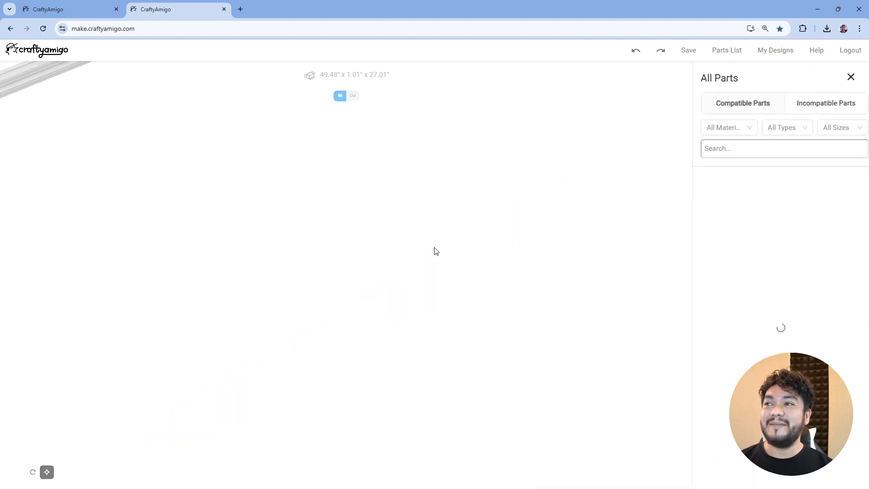
{"action": "left_click", "coordinate": [760, 278]}
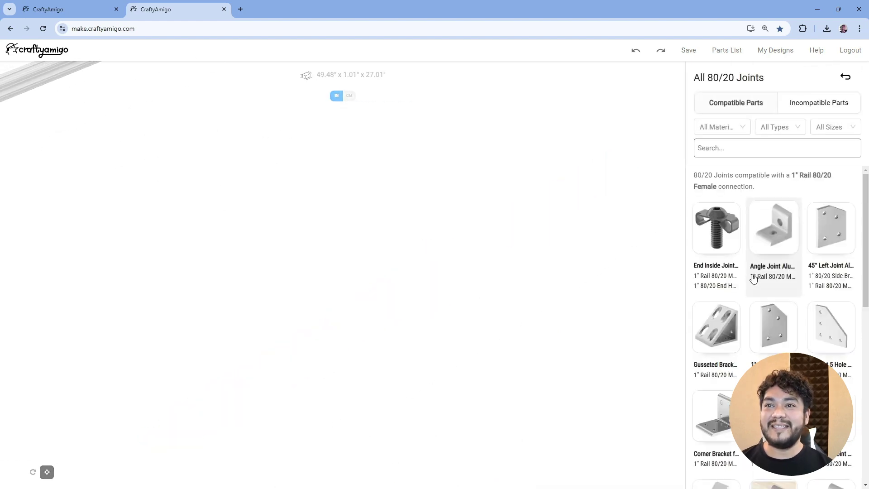
{"action": "left_click", "coordinate": [766, 252]}
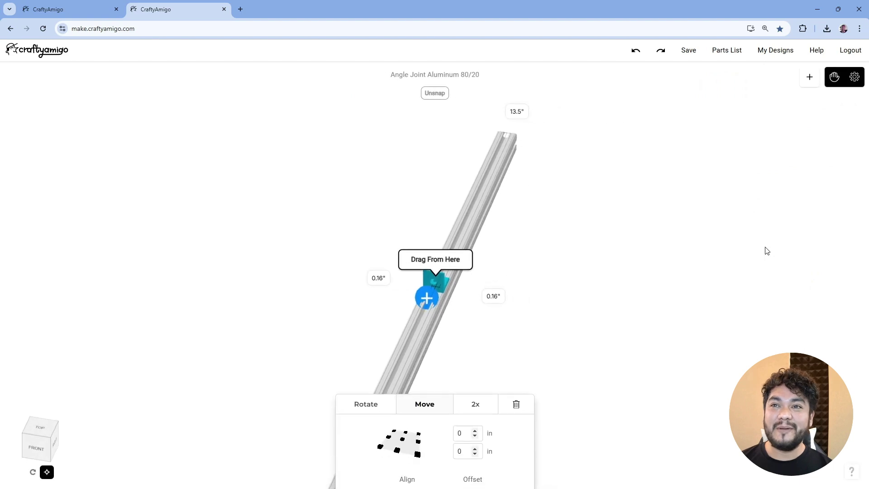
- Slide the angle joint along the rail until it sits 3 in from the rail's far end
{"action": "left_click_drag", "start_coordinate": [39, 436], "coordinate": [29, 434]}
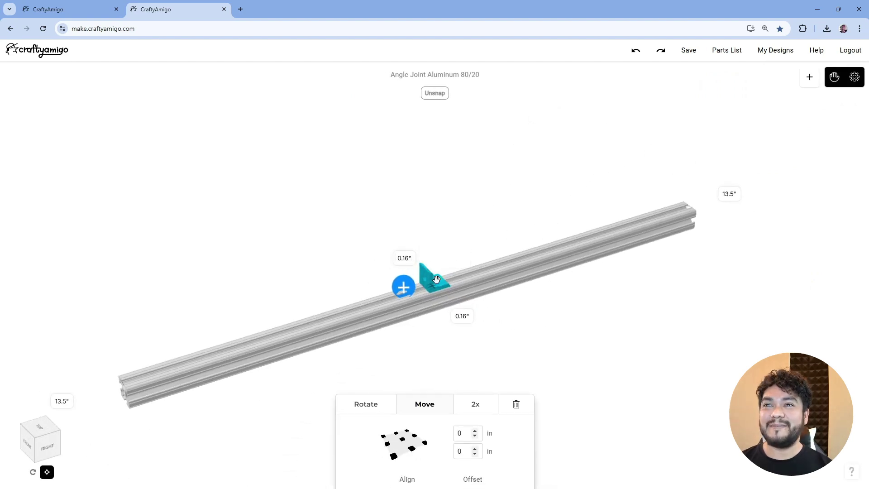
{"action": "left_click_drag", "start_coordinate": [436, 279], "coordinate": [621, 311]}
{"action": "scroll", "coordinate": [521, 322], "scroll_direction": "up", "scroll_amount": 5}
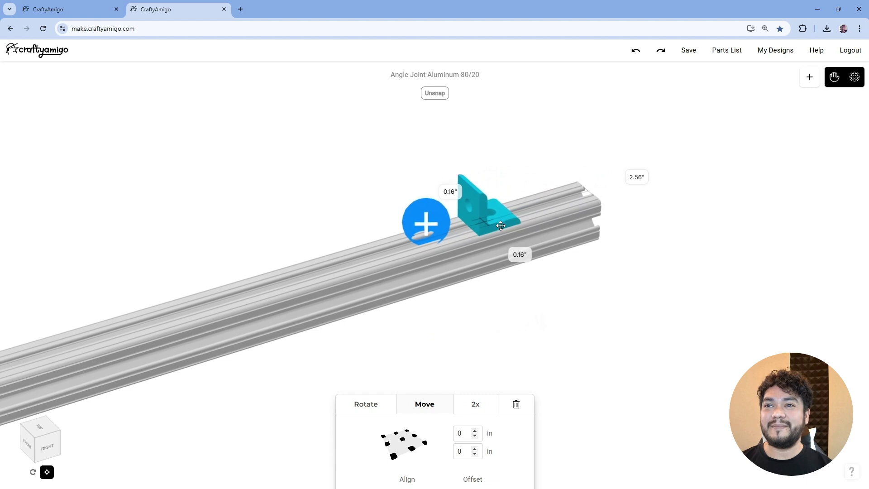
{"action": "left_click_drag", "start_coordinate": [501, 225], "coordinate": [518, 313]}
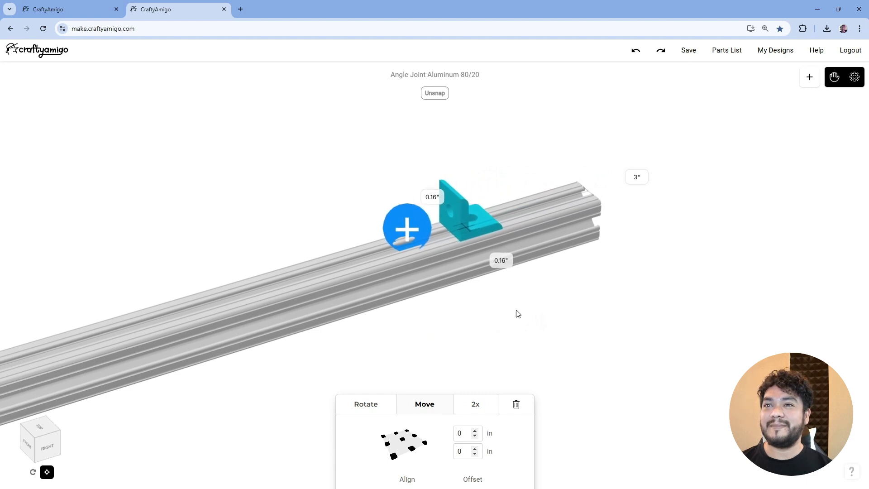
- Attach an Angle Joint Aluminum 80/20 to the middle of the second 27 in rail's upper face
{"action": "scroll", "coordinate": [519, 328], "scroll_direction": "down", "scroll_amount": 6}
{"action": "left_click_drag", "start_coordinate": [413, 330], "coordinate": [499, 311]}
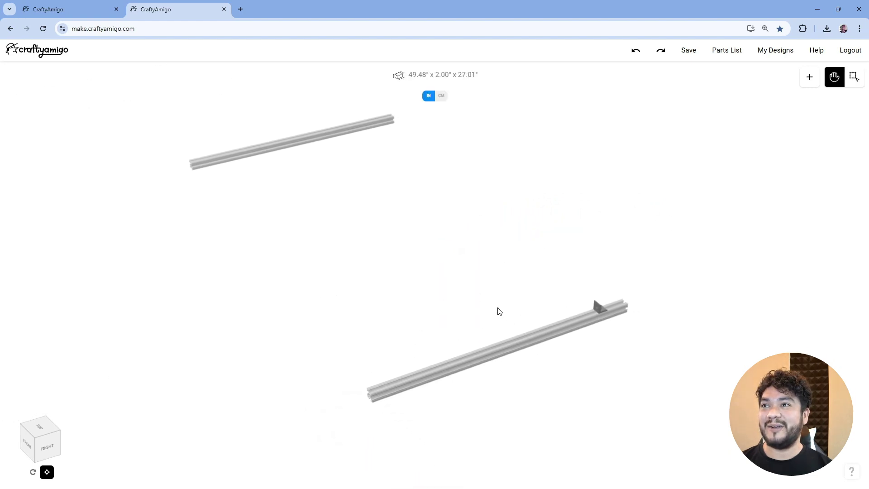
{"action": "right_click_drag", "start_coordinate": [413, 262], "coordinate": [531, 353]}
{"action": "left_click", "coordinate": [436, 227]}
{"action": "scroll", "coordinate": [436, 227], "scroll_direction": "up", "scroll_amount": 6}
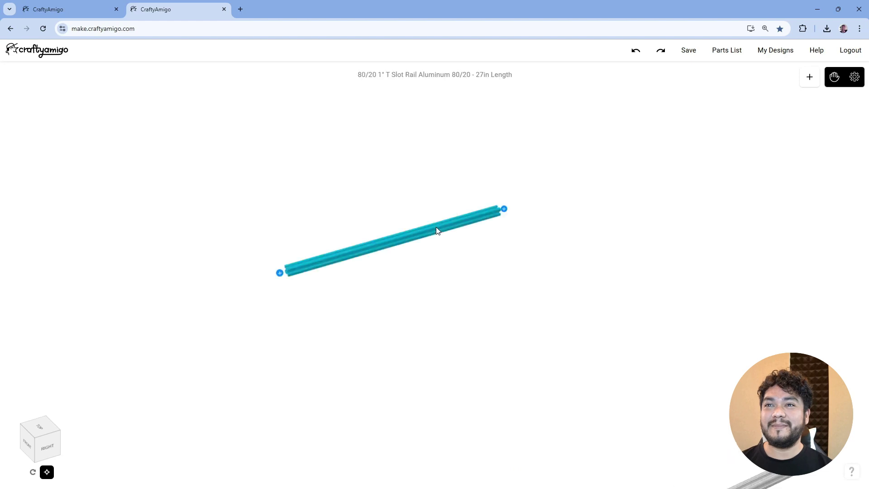
{"action": "left_click", "coordinate": [436, 255]}
{"action": "left_click", "coordinate": [719, 253]}
{"action": "left_click", "coordinate": [709, 226]}
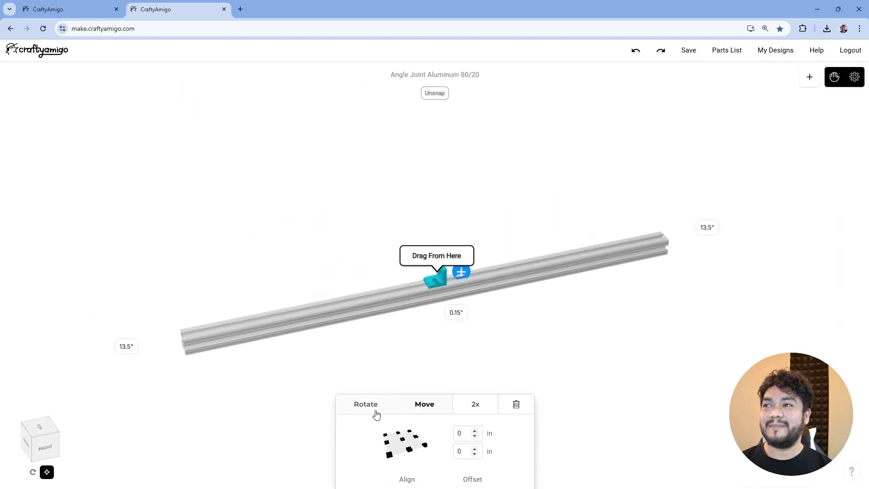
- Rotate the second rail's angle joint to 180 degrees
{"action": "left_click", "coordinate": [372, 406]}
{"action": "left_click_drag", "start_coordinate": [401, 463], "coordinate": [465, 463]}
{"action": "left_click", "coordinate": [426, 443]}
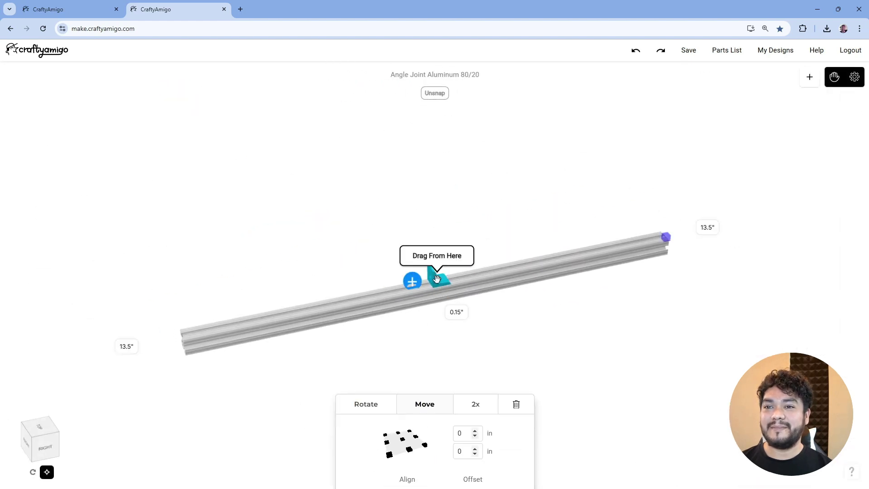
- Slide the angle joint along the second rail until it sits 3 in from the rail's far end
{"action": "left_click_drag", "start_coordinate": [437, 279], "coordinate": [620, 243]}
{"action": "scroll", "coordinate": [631, 235], "scroll_direction": "up", "scroll_amount": 6}
{"action": "right_click_drag", "start_coordinate": [545, 341], "coordinate": [450, 335]}
{"action": "left_click_drag", "start_coordinate": [499, 252], "coordinate": [497, 255]}
{"action": "left_click", "coordinate": [612, 377]}
{"action": "scroll", "coordinate": [544, 358], "scroll_direction": "down", "scroll_amount": 8}
{"action": "left_click_drag", "start_coordinate": [34, 445], "coordinate": [53, 445]}
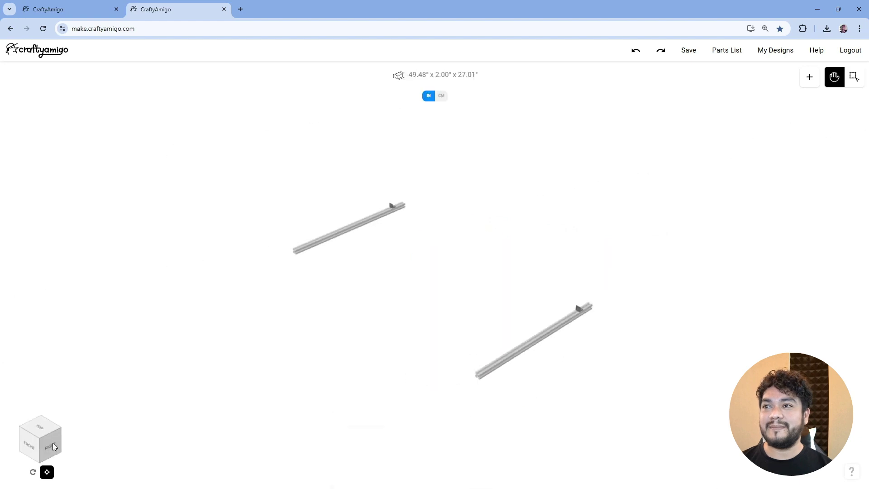
- Connect an upright 80/20 1-inch T Slot Rail to the first rail's angle joint and align its lower end with the joint
{"action": "scroll", "coordinate": [517, 351], "scroll_direction": "up", "scroll_amount": 5}
{"action": "left_click", "coordinate": [524, 289]}
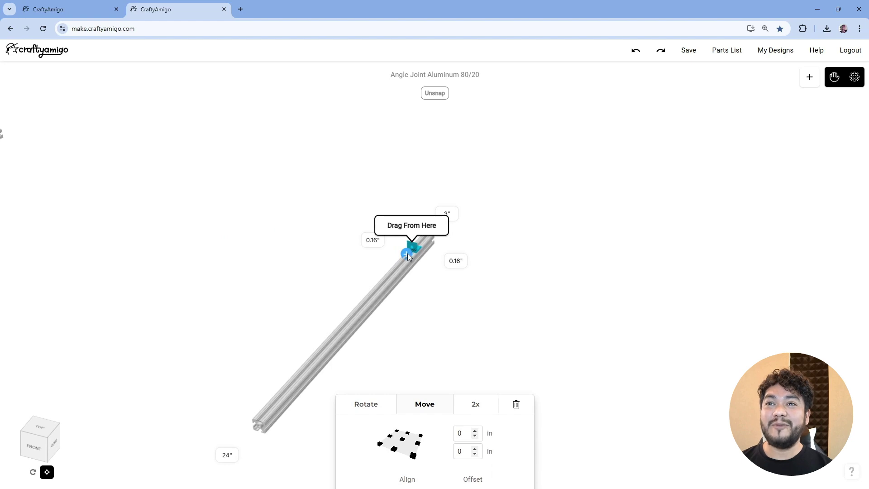
{"action": "left_click", "coordinate": [406, 253]}
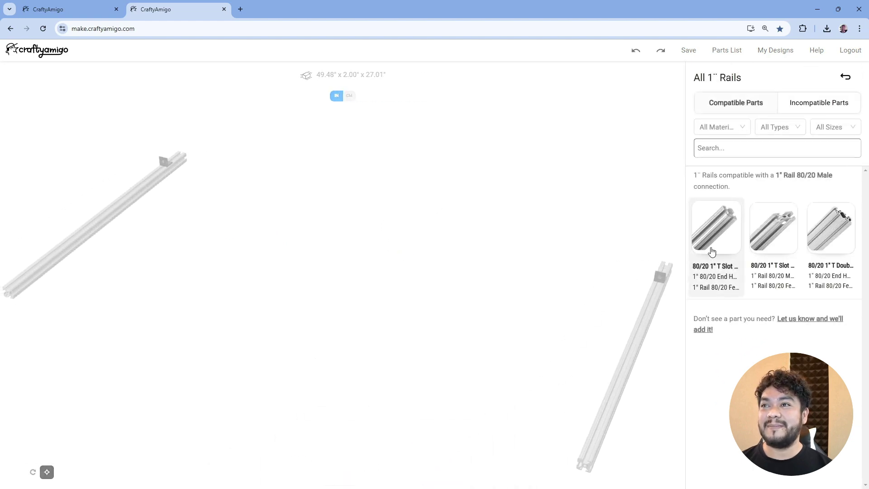
{"action": "left_click", "coordinate": [712, 251]}
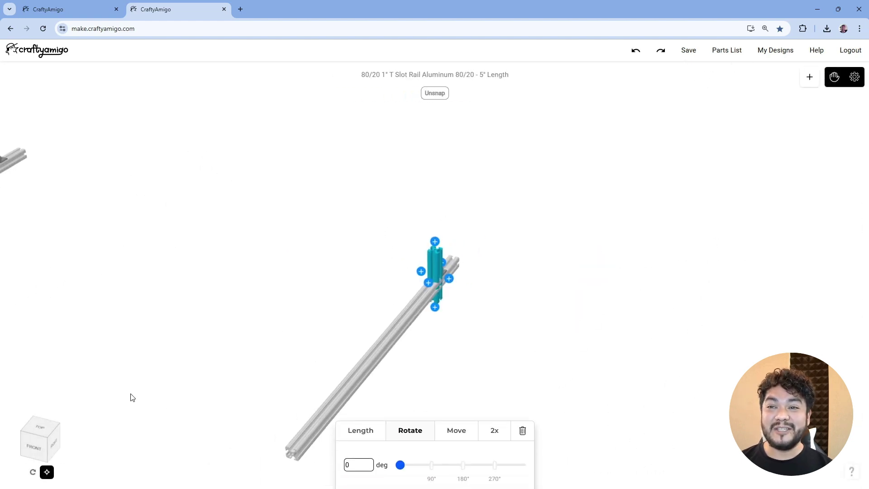
{"action": "left_click", "coordinate": [453, 428]}
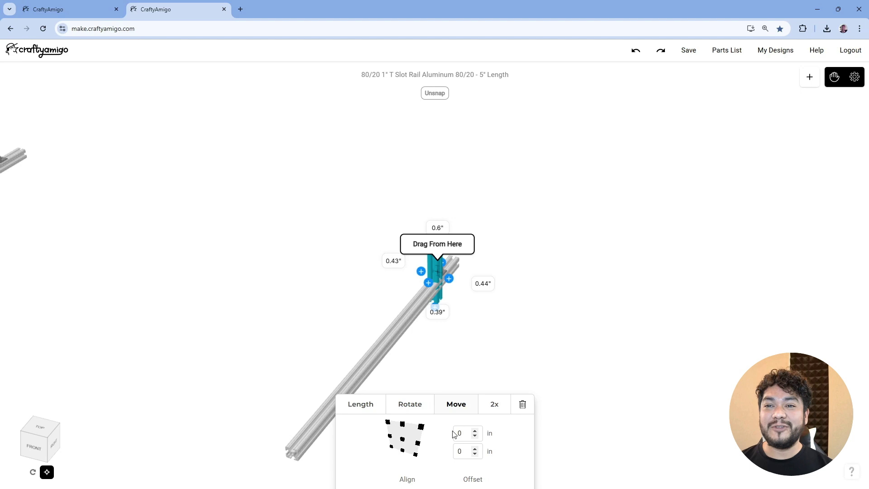
{"action": "left_click", "coordinate": [403, 451]}
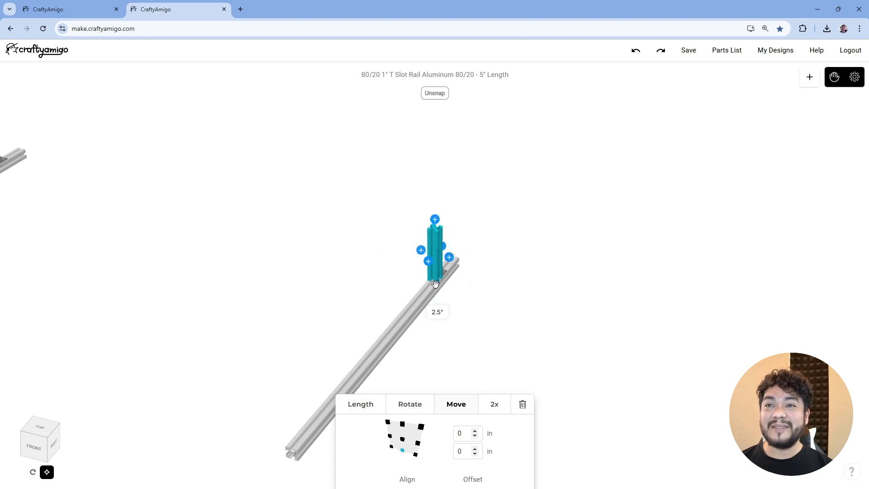
- Set the length of the upright on the first rail to 30 in
{"action": "left_click", "coordinate": [375, 403]}
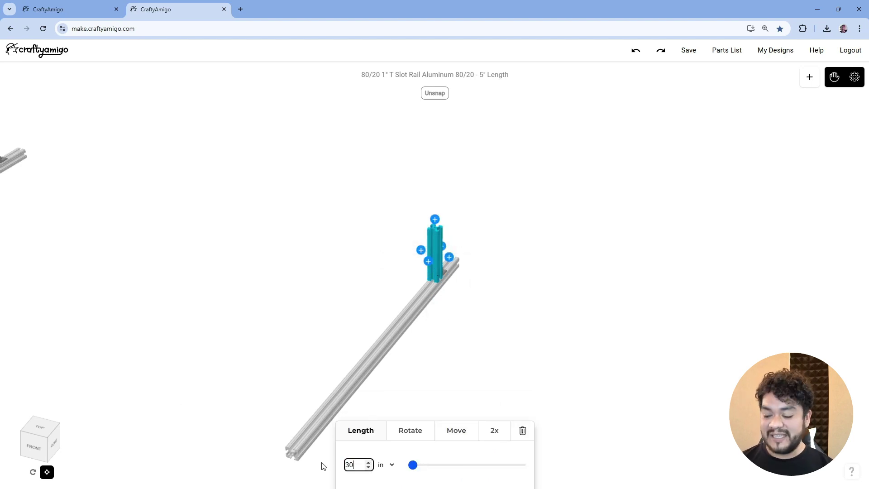
{"action": "type", "text": "30"}
{"action": "key", "text": "Return"}
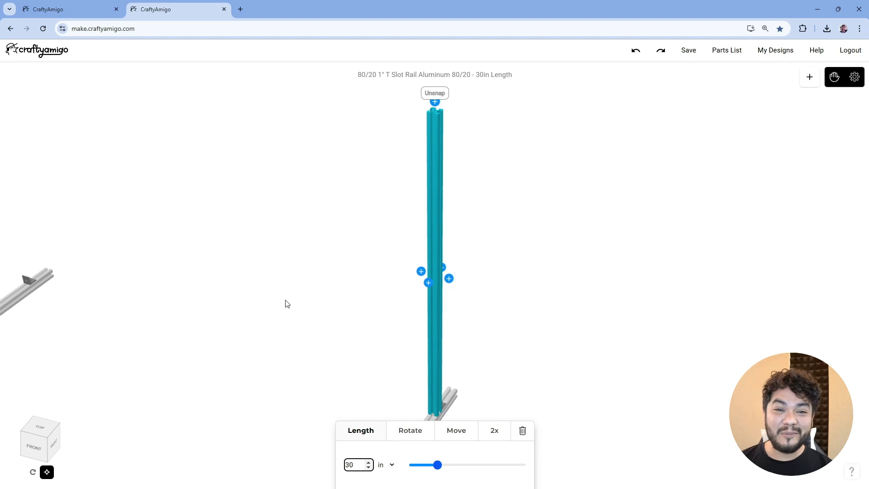
- Connect an upright 80/20 1-inch T Slot Rail to the second rail's angle joint and align its lower end with the joint
{"action": "right_click_drag", "start_coordinate": [52, 295], "coordinate": [361, 293]}
{"action": "left_click", "coordinate": [340, 276]}
{"action": "left_click_drag", "start_coordinate": [368, 281], "coordinate": [339, 279]}
{"action": "right_click_drag", "start_coordinate": [814, 290], "coordinate": [515, 287]}
{"action": "scroll", "coordinate": [515, 287], "scroll_direction": "up", "scroll_amount": 4}
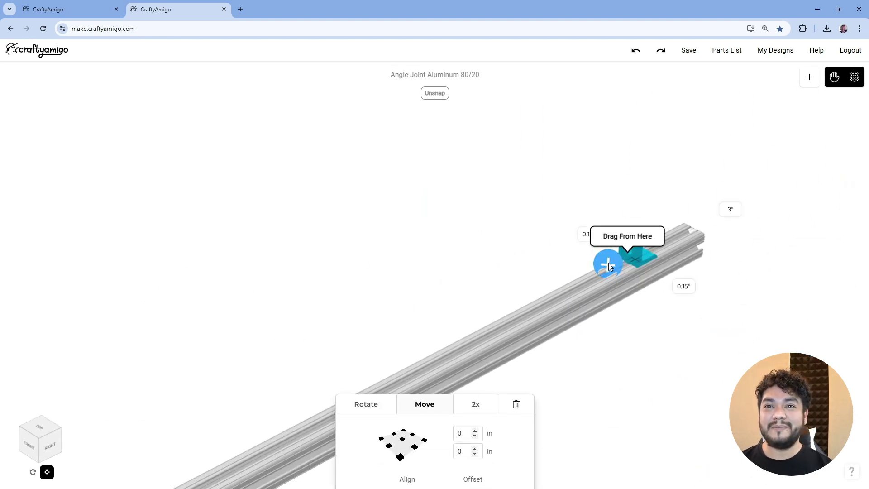
{"action": "left_click", "coordinate": [608, 265]}
{"action": "left_click", "coordinate": [713, 252]}
{"action": "left_click", "coordinate": [456, 404]}
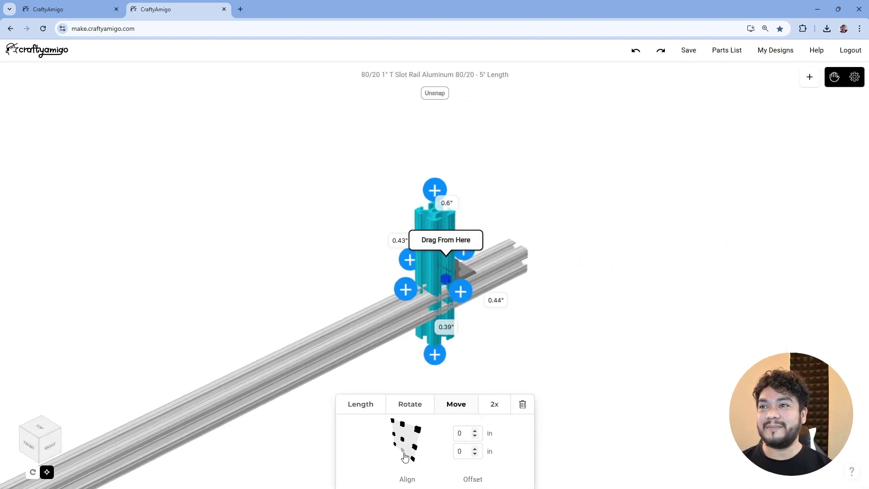
{"action": "left_click", "coordinate": [405, 457]}
- Set the length of the upright on the second rail to 30 in
{"action": "left_click", "coordinate": [367, 404]}
{"action": "type", "text": "30"}
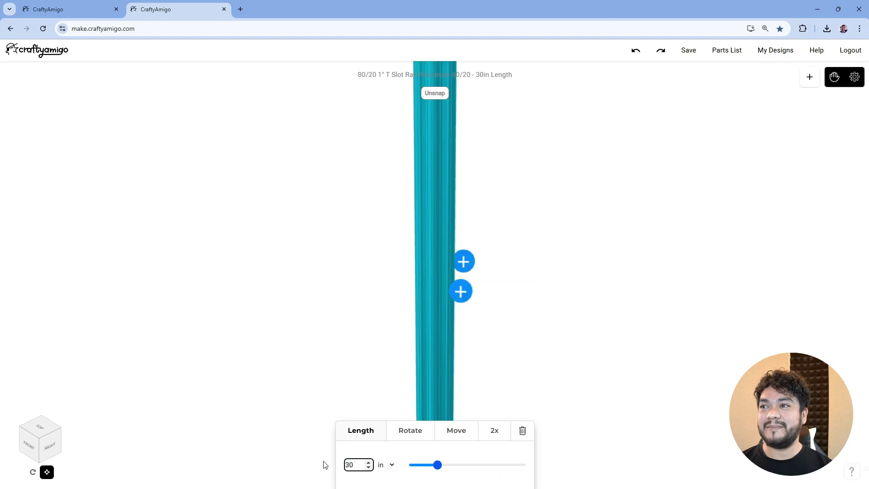
{"action": "scroll", "coordinate": [532, 274], "scroll_direction": "down", "scroll_amount": 8}
{"action": "left_click", "coordinate": [531, 273]}
- Attach an Angle Joint Aluminum 80/20 to the inner face of the upright standing on the first rail
{"action": "scroll", "coordinate": [498, 313], "scroll_direction": "up", "scroll_amount": 5}
{"action": "left_click_drag", "start_coordinate": [455, 354], "coordinate": [466, 314]}
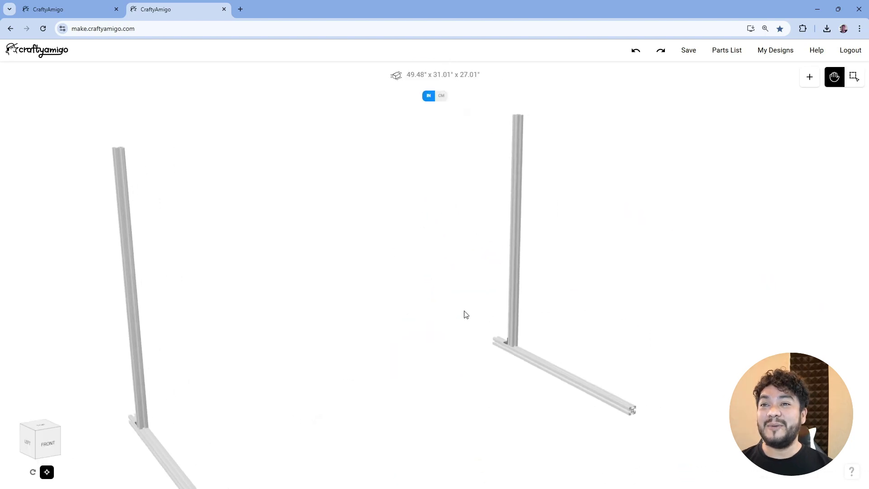
{"action": "left_click", "coordinate": [514, 289]}
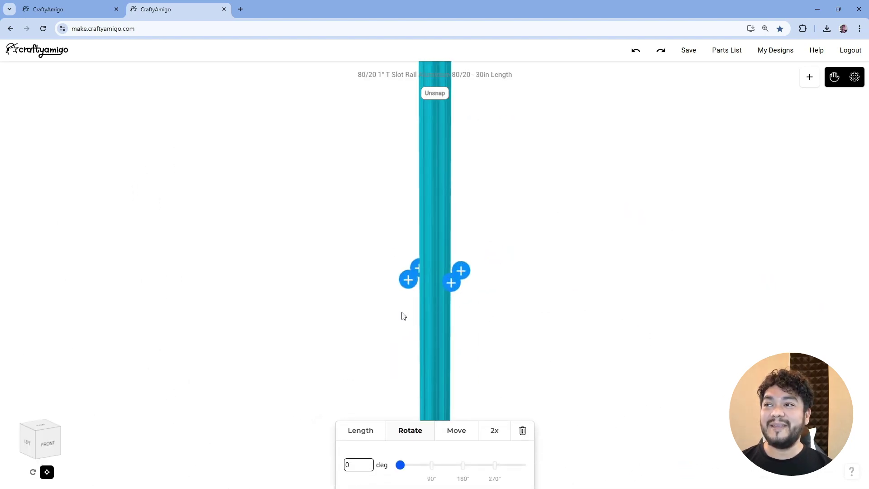
{"action": "left_click", "coordinate": [393, 294]}
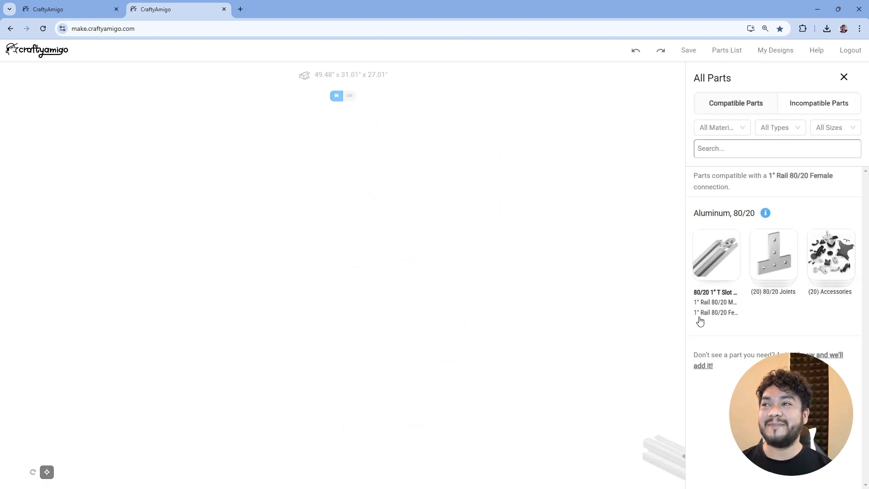
{"action": "left_click", "coordinate": [769, 271]}
{"action": "left_click", "coordinate": [727, 248]}
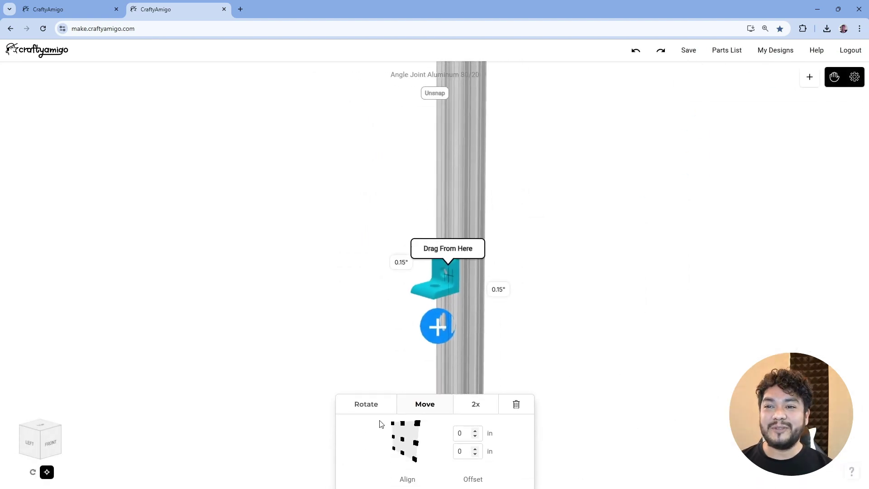
- Rotate the upright's new angle joint to 180 degrees so its ledge is on the upper side
{"action": "left_click", "coordinate": [369, 404]}
{"action": "left_click", "coordinate": [433, 464]}
{"action": "left_click", "coordinate": [463, 463]}
{"action": "scroll", "coordinate": [506, 327], "scroll_direction": "down", "scroll_amount": 5}
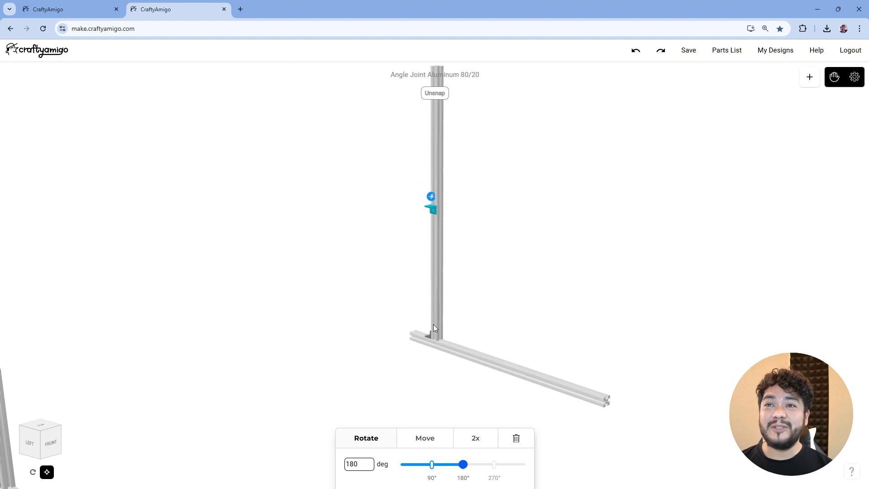
- Slide the angle joint down the upright to about 3 in from the upright's lower end
{"action": "left_click", "coordinate": [427, 436]}
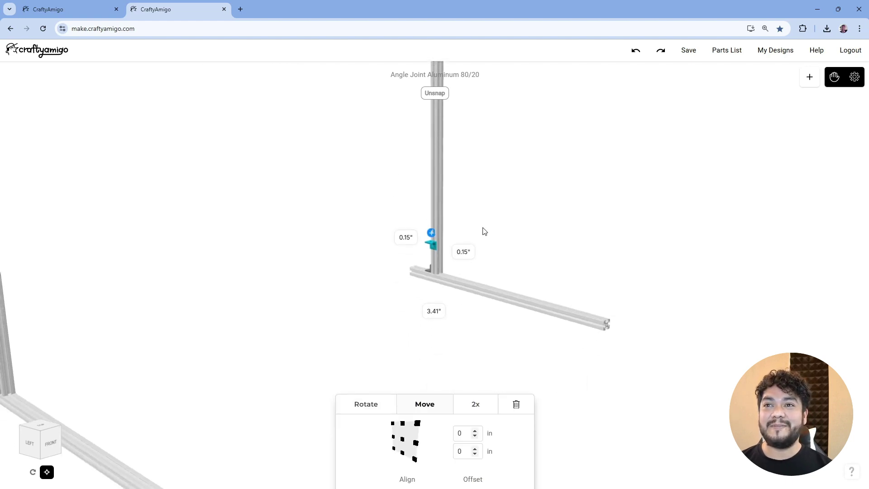
{"action": "scroll", "coordinate": [483, 231], "scroll_direction": "up", "scroll_amount": 5}
{"action": "left_click_drag", "start_coordinate": [429, 190], "coordinate": [434, 202]}
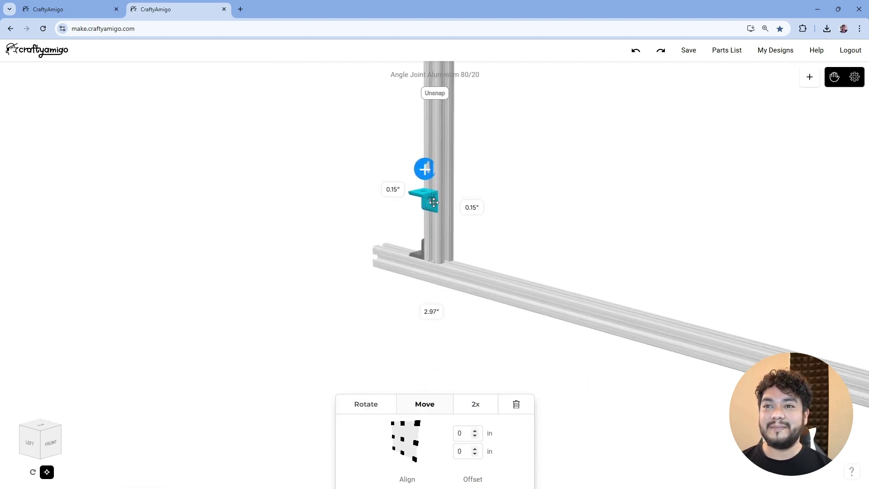
{"action": "left_click", "coordinate": [523, 227]}
{"action": "scroll", "coordinate": [523, 227], "scroll_direction": "down", "scroll_amount": 5}
{"action": "right_click_drag", "start_coordinate": [552, 306], "coordinate": [432, 251]}
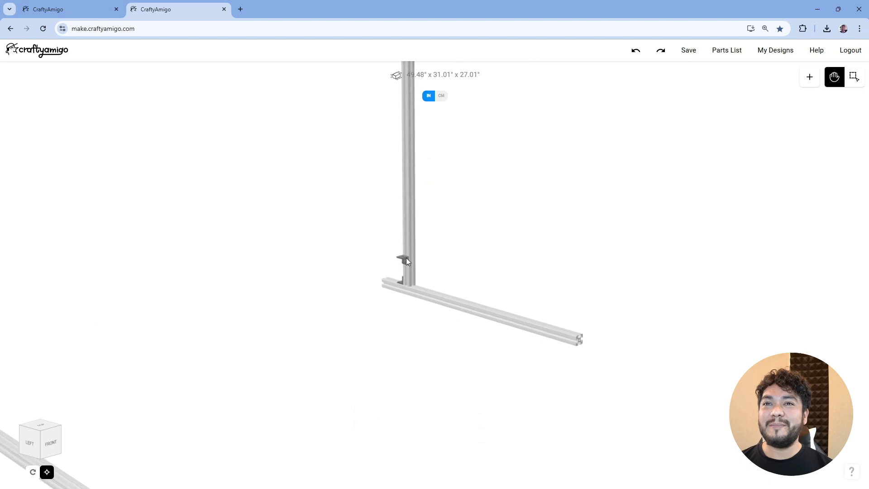
- Connect a horizontal 80/20 1-inch T Slot Rail on top of that angle joint and align its end with the upright
{"action": "left_click", "coordinate": [406, 257]}
{"action": "scroll", "coordinate": [499, 260], "scroll_direction": "up", "scroll_amount": 5}
{"action": "right_click_drag", "start_coordinate": [313, 217], "coordinate": [439, 295]}
{"action": "scroll", "coordinate": [446, 288], "scroll_direction": "up", "scroll_amount": 3}
{"action": "left_click", "coordinate": [505, 181]}
{"action": "left_click", "coordinate": [714, 251]}
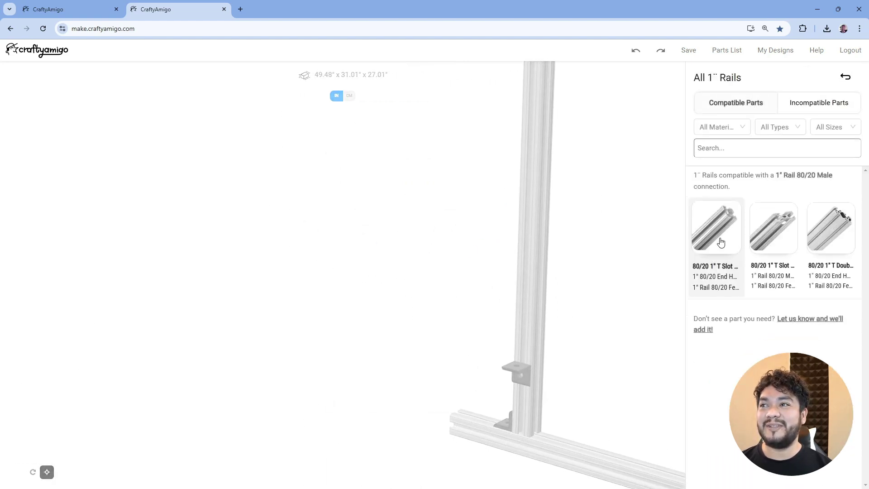
{"action": "left_click", "coordinate": [721, 242]}
{"action": "left_click", "coordinate": [456, 429]}
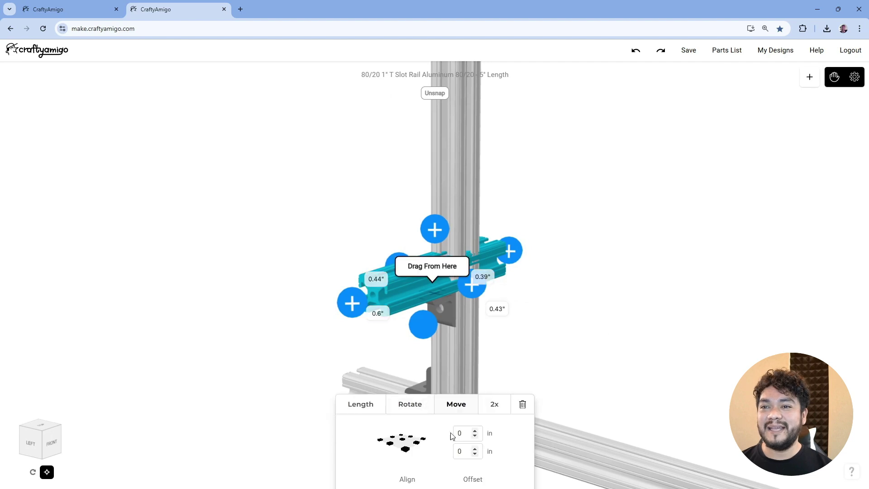
{"action": "scroll", "coordinate": [476, 362], "scroll_direction": "down", "scroll_amount": 5}
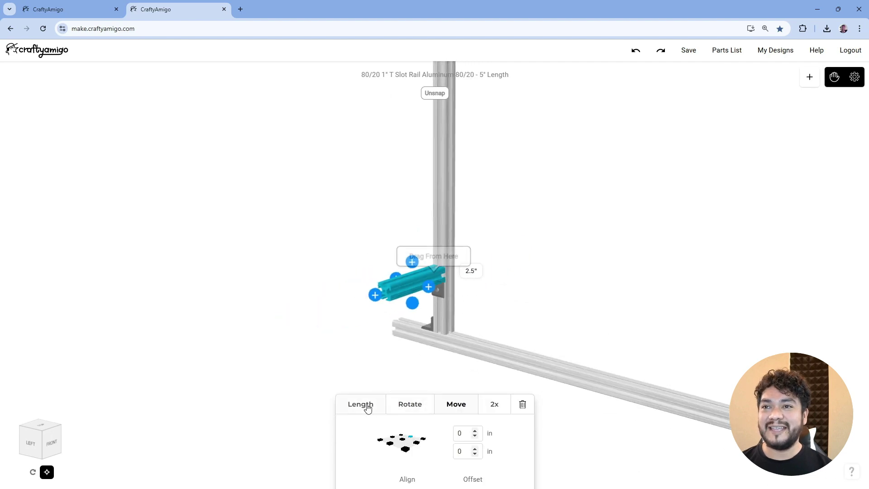
- Set the horizontal cross rail's length to 47.5 in so it spans both uprights
{"action": "left_click", "coordinate": [362, 404]}
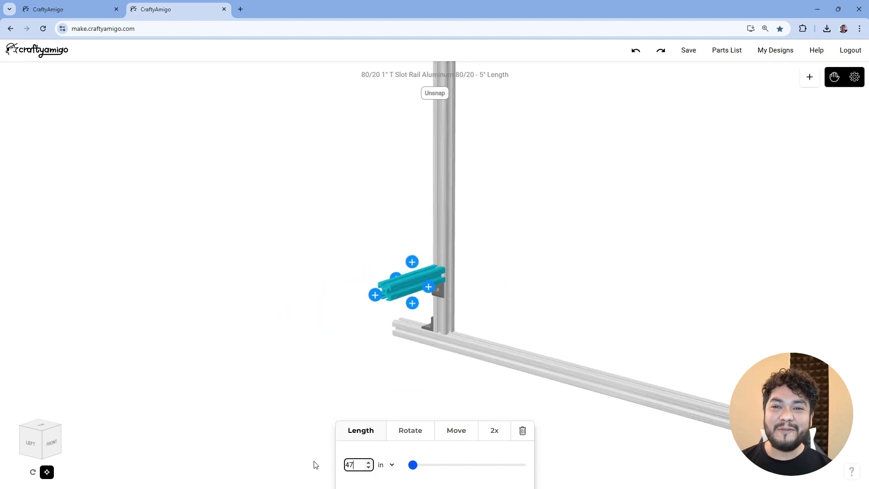
{"action": "type", "text": "47.5"}
{"action": "key", "text": "Return"}
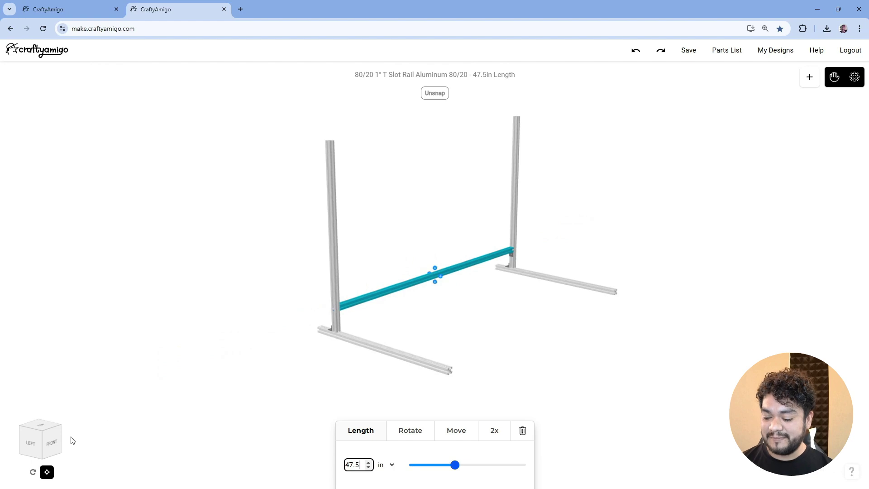
- Attach an Angle Joint Aluminum 80/20 to the inner face of the upright standing on the second rail
{"action": "left_click_drag", "start_coordinate": [51, 439], "coordinate": [31, 441]}
{"action": "right_click_drag", "start_coordinate": [394, 338], "coordinate": [479, 378]}
{"action": "scroll", "coordinate": [391, 325], "scroll_direction": "up", "scroll_amount": 5}
{"action": "scroll", "coordinate": [393, 329], "scroll_direction": "up", "scroll_amount": 3}
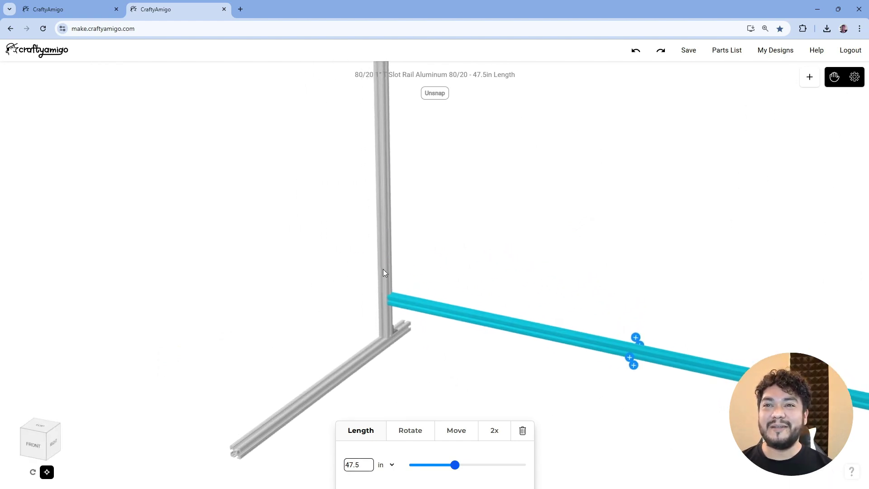
{"action": "left_click", "coordinate": [384, 273]}
{"action": "scroll", "coordinate": [430, 286], "scroll_direction": "up", "scroll_amount": 5}
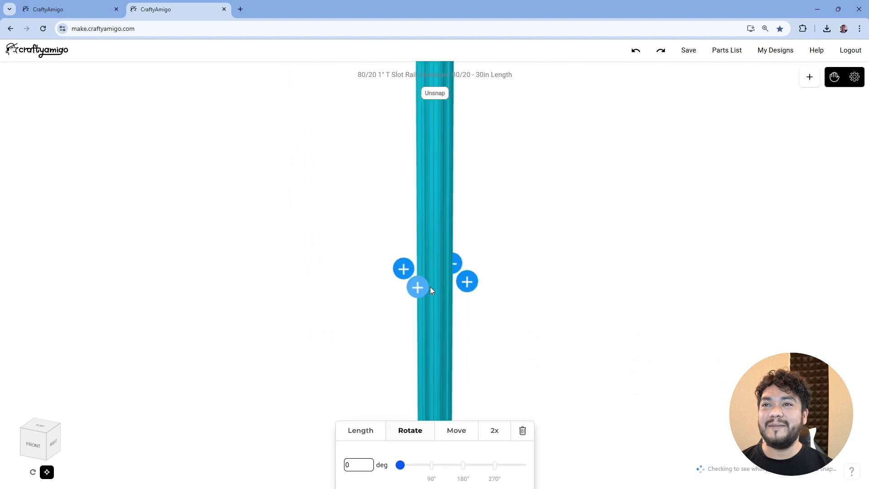
{"action": "left_click", "coordinate": [492, 288]}
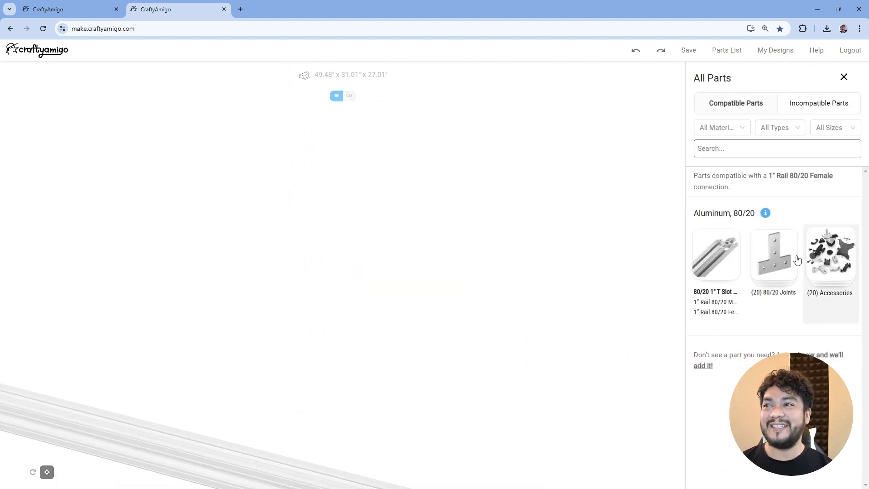
{"action": "left_click", "coordinate": [774, 256]}
{"action": "left_click", "coordinate": [720, 227]}
- Slide the angle joint down the second upright until its ledge sits directly beneath the end of the 47.5 in cross rail
{"action": "scroll", "coordinate": [518, 289], "scroll_direction": "down", "scroll_amount": 5}
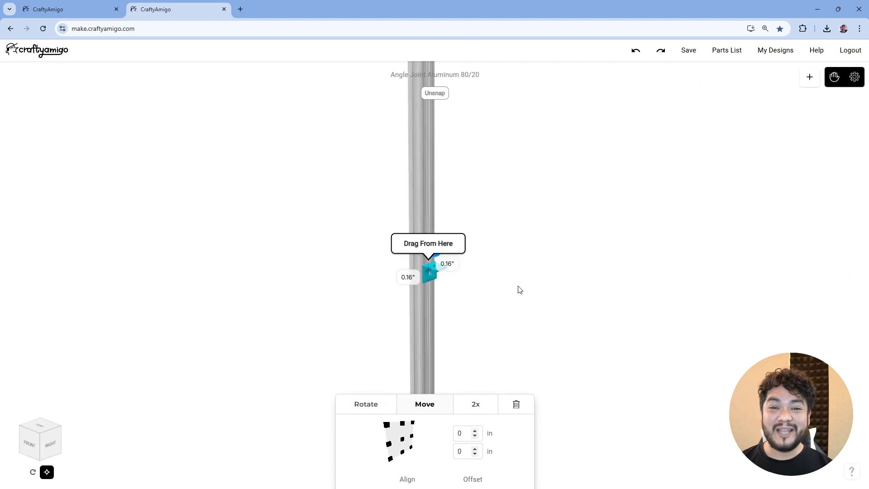
{"action": "right_click_drag", "start_coordinate": [518, 289], "coordinate": [522, 198]}
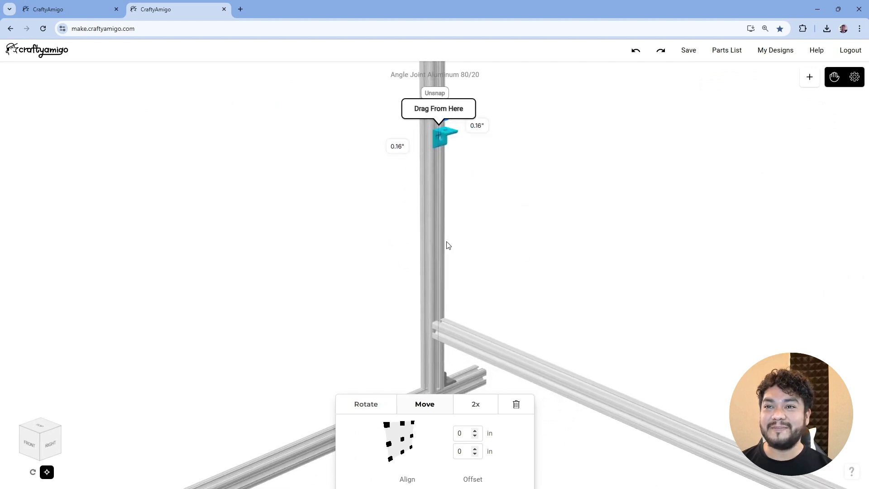
{"action": "left_click_drag", "start_coordinate": [443, 137], "coordinate": [443, 349]}
{"action": "right_click_drag", "start_coordinate": [622, 302], "coordinate": [622, 162]}
{"action": "scroll", "coordinate": [622, 162], "scroll_direction": "up", "scroll_amount": 5}
{"action": "left_click_drag", "start_coordinate": [437, 138], "coordinate": [435, 127]}
{"action": "left_click", "coordinate": [651, 210]}
{"action": "scroll", "coordinate": [633, 226], "scroll_direction": "down", "scroll_amount": 10}
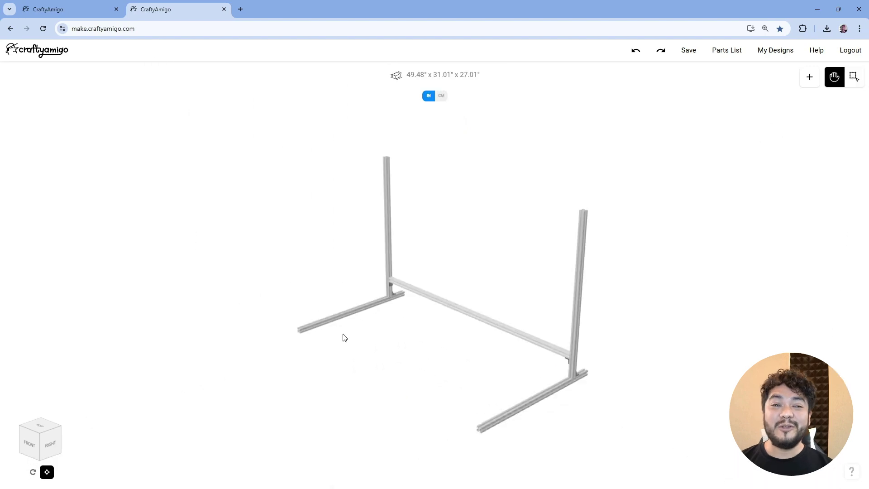
{"action": "left_click_drag", "start_coordinate": [344, 337], "coordinate": [418, 356]}
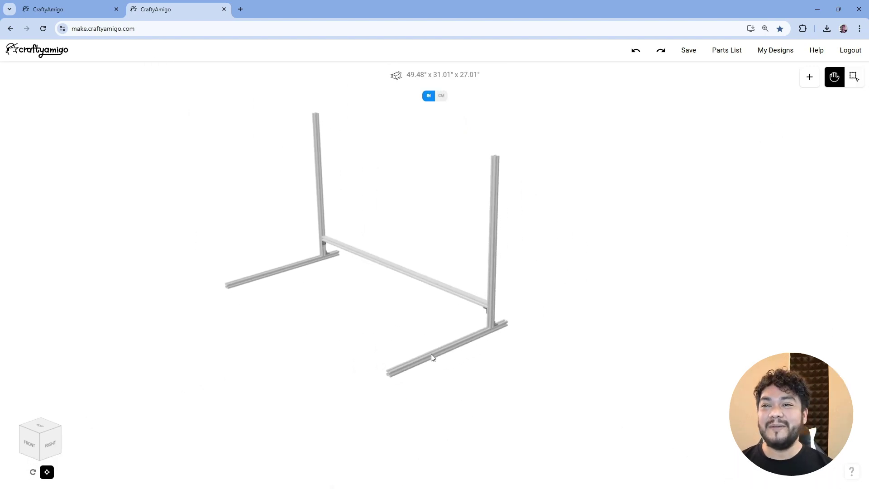
- Attach an Angle Joint Aluminum 80/20 to the top face of the right base rail and rotate it 180 degrees
{"action": "left_click", "coordinate": [431, 354]}
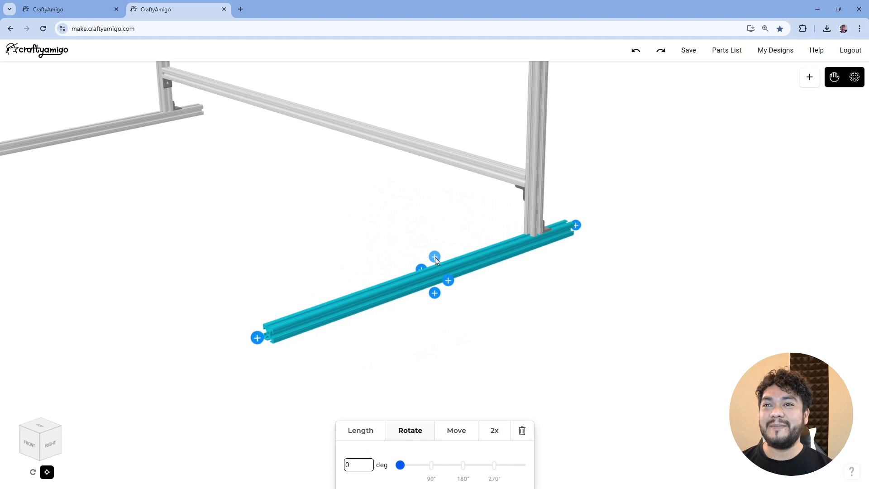
{"action": "left_click", "coordinate": [434, 257]}
{"action": "left_click", "coordinate": [702, 268]}
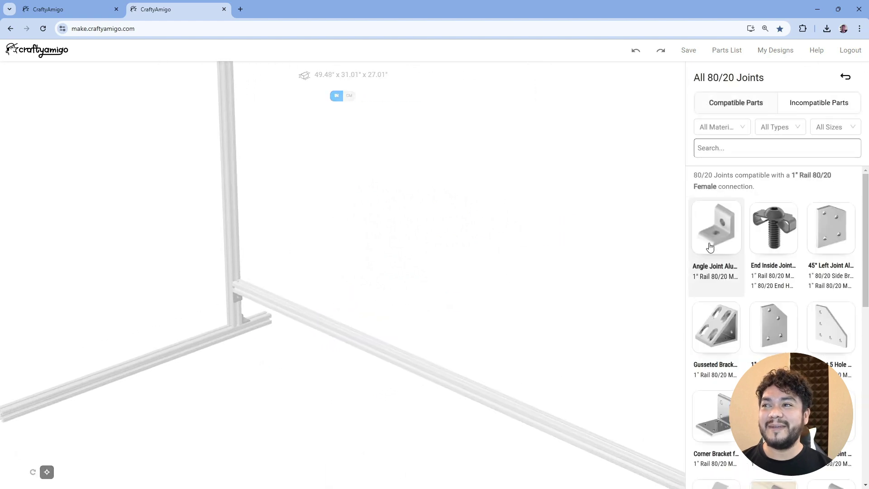
{"action": "left_click", "coordinate": [709, 246]}
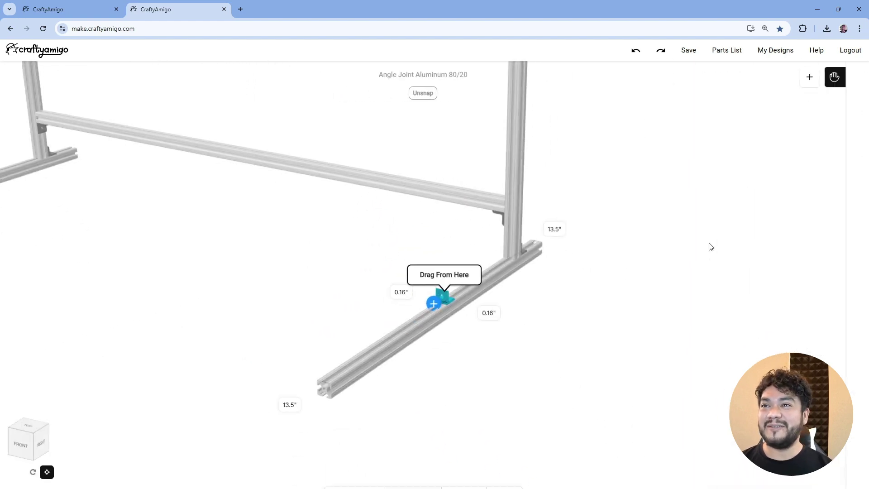
{"action": "left_click", "coordinate": [362, 404]}
{"action": "left_click_drag", "start_coordinate": [400, 463], "coordinate": [458, 471]}
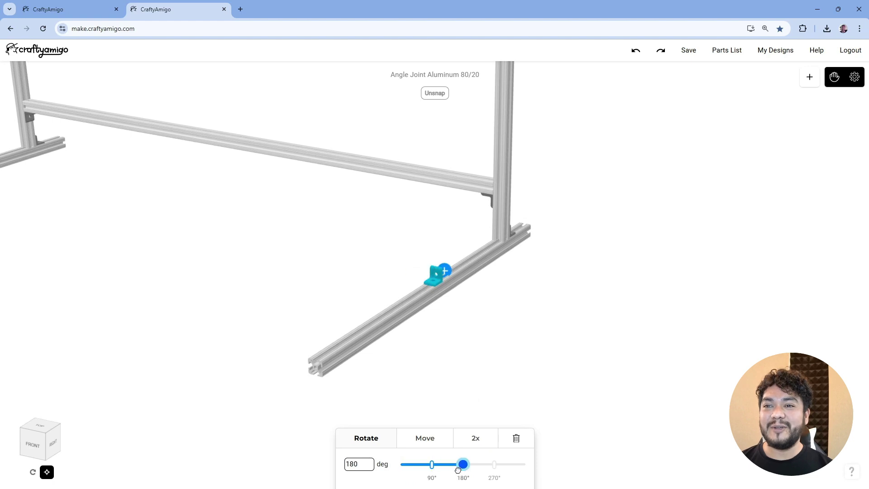
- Slide the angle joint along the right base rail until it sits against the front face of the upright
{"action": "left_click", "coordinate": [425, 438]}
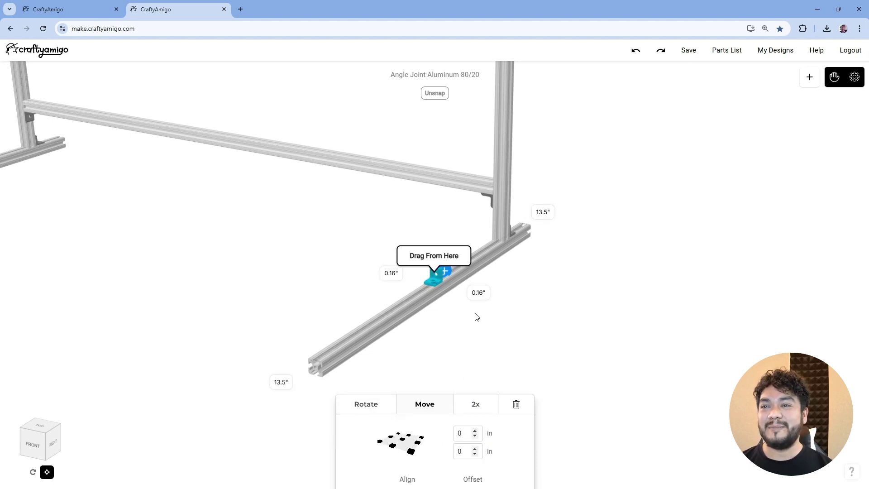
{"action": "left_click_drag", "start_coordinate": [427, 283], "coordinate": [490, 246]}
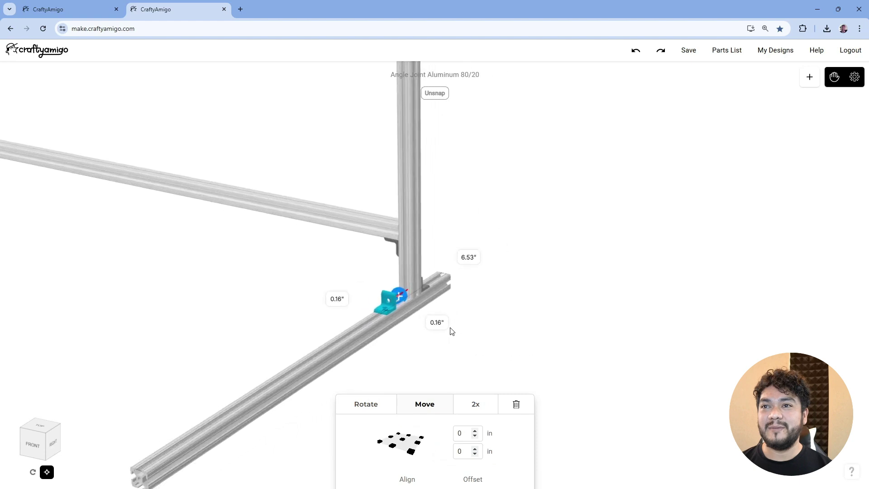
{"action": "right_click_drag", "start_coordinate": [358, 360], "coordinate": [489, 262]}
{"action": "scroll", "coordinate": [383, 291], "scroll_direction": "up", "scroll_amount": 2}
{"action": "left_click_drag", "start_coordinate": [382, 291], "coordinate": [449, 256]}
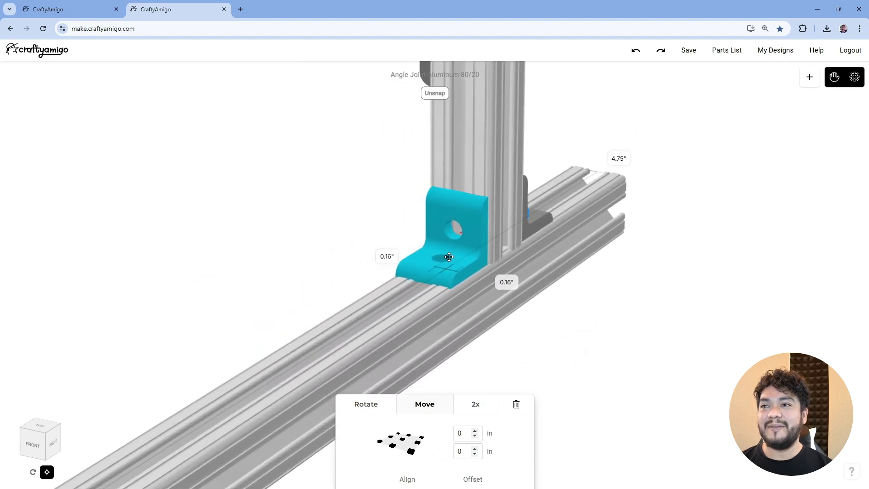
{"action": "left_click", "coordinate": [604, 340]}
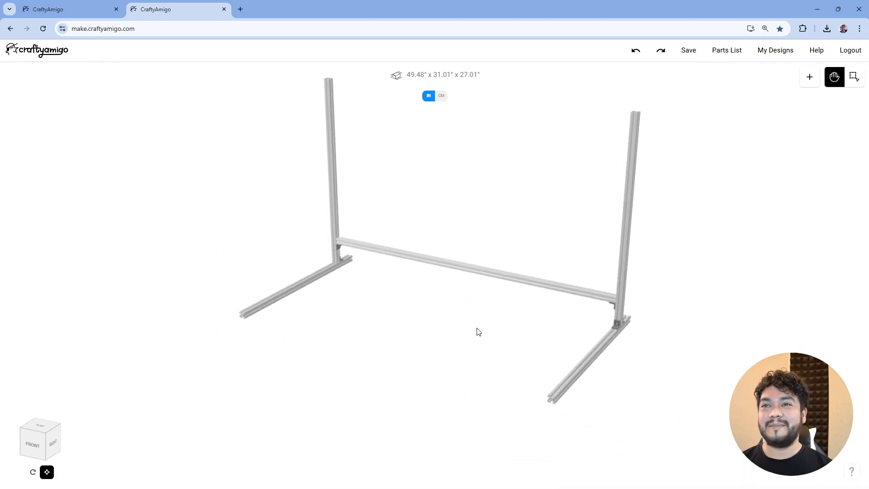
- Add a matching angle joint to the top of the left base rail and slide it against the front of its upright
{"action": "left_click", "coordinate": [296, 291]}
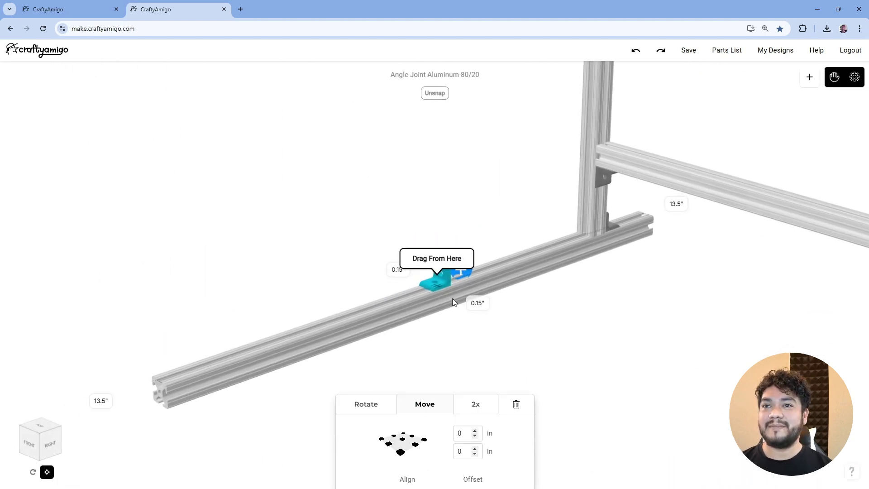
{"action": "left_click_drag", "start_coordinate": [436, 271], "coordinate": [593, 257]}
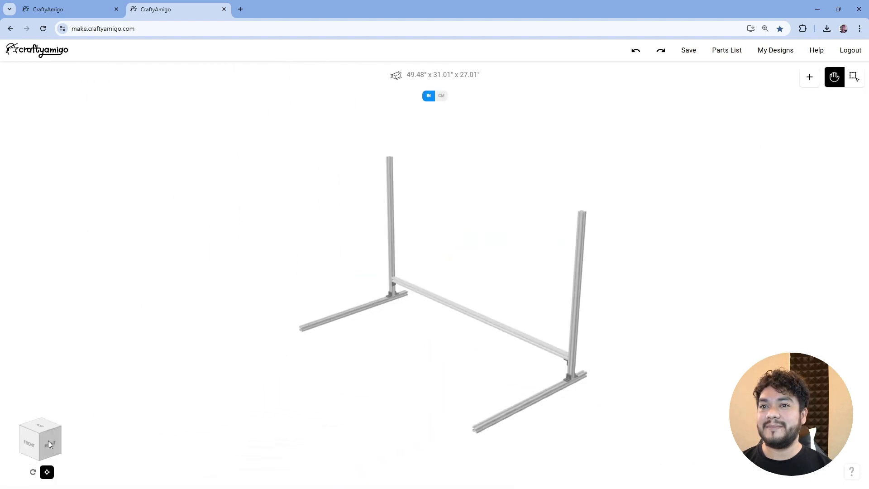
- Attach an Angle Joint Aluminum 80/20 to the front face of the right upright and align it to the upright's top end
{"action": "left_click_drag", "start_coordinate": [566, 362], "coordinate": [511, 301]}
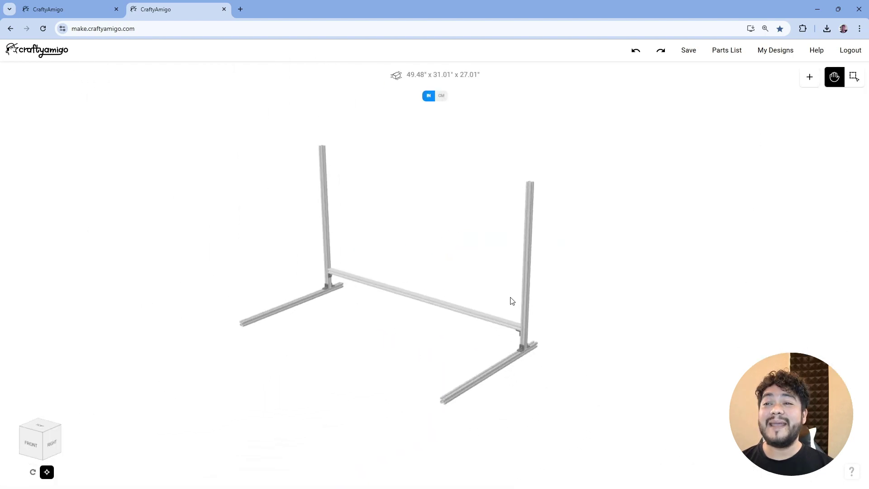
{"action": "left_click", "coordinate": [525, 294]}
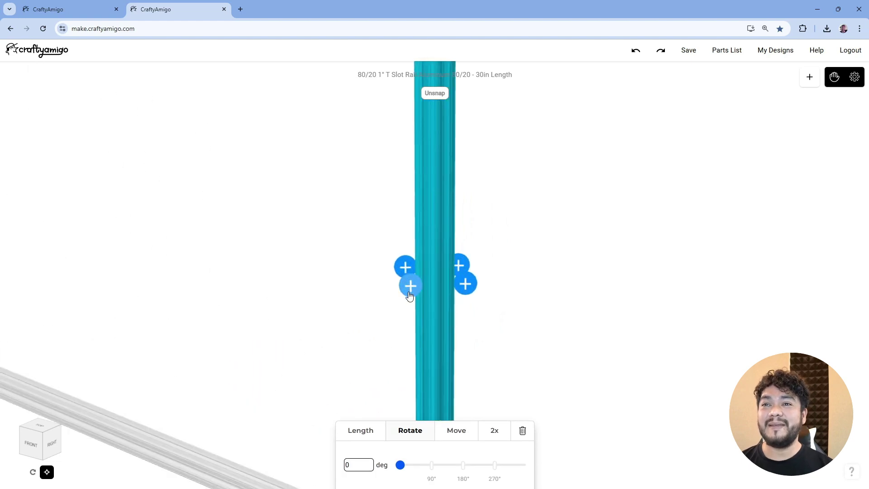
{"action": "left_click", "coordinate": [409, 293]}
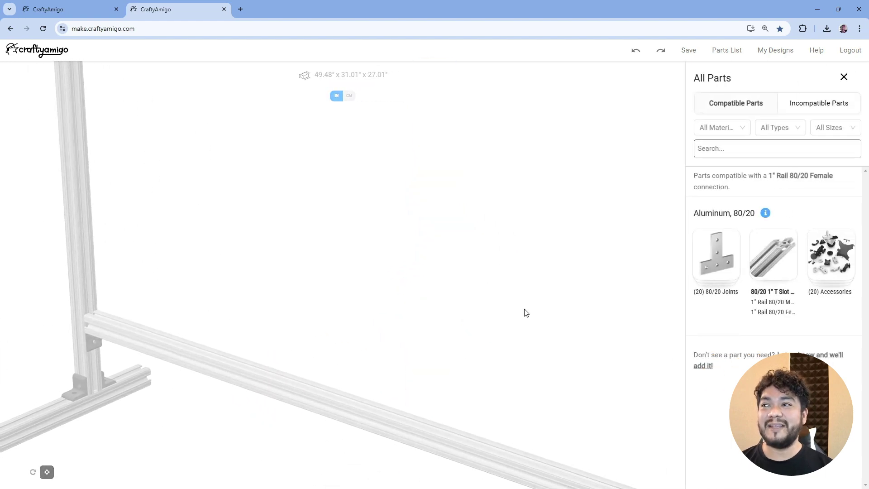
{"action": "left_click", "coordinate": [701, 269]}
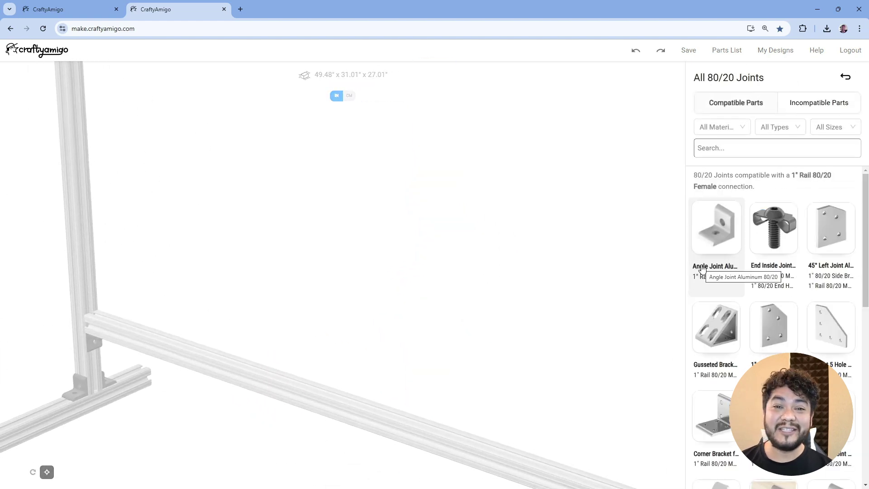
{"action": "left_click", "coordinate": [702, 270]}
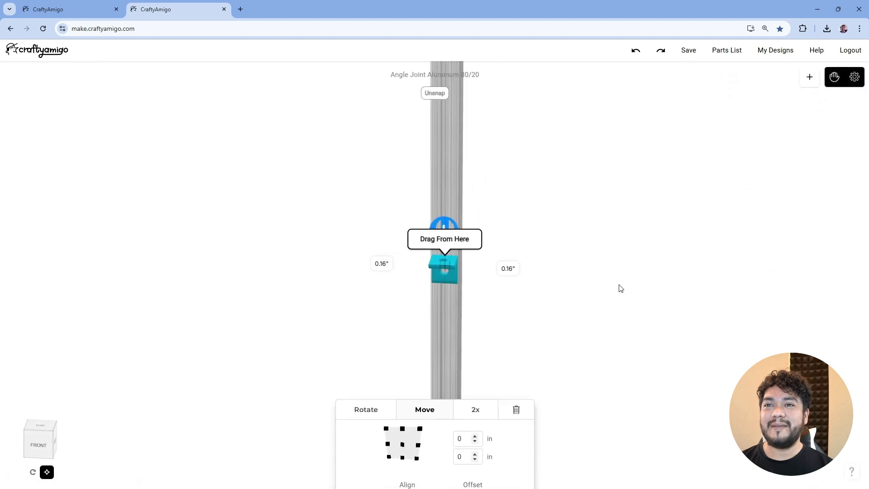
{"action": "left_click", "coordinate": [41, 440]}
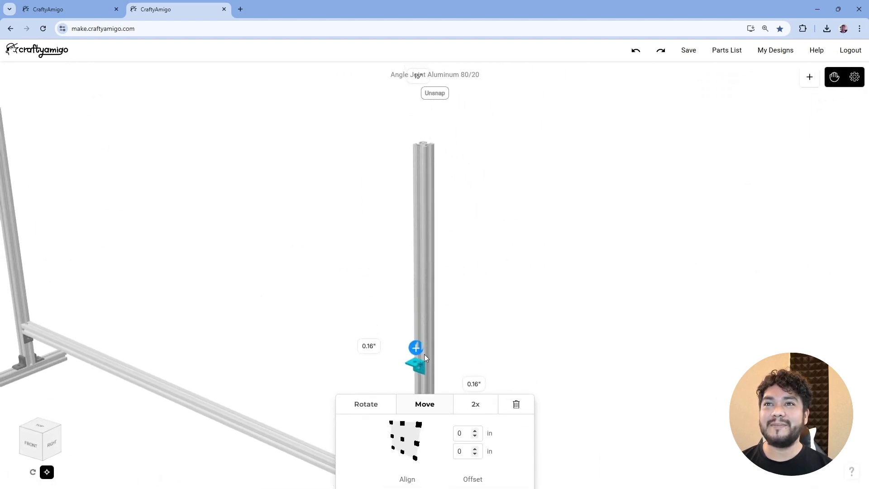
{"action": "left_click", "coordinate": [402, 423]}
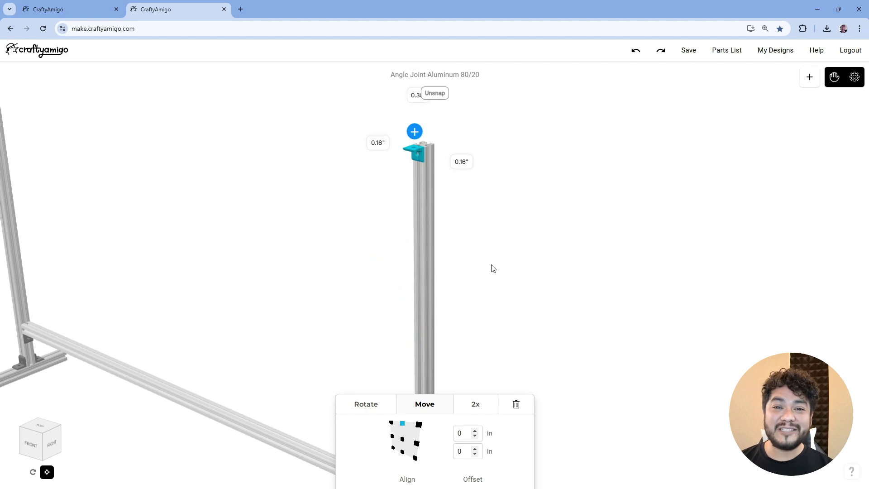
- Connect a horizontal 80/20 1-inch T Slot Rail on top of the right upright's upper angle joint
{"action": "left_click_drag", "start_coordinate": [493, 269], "coordinate": [496, 345]}
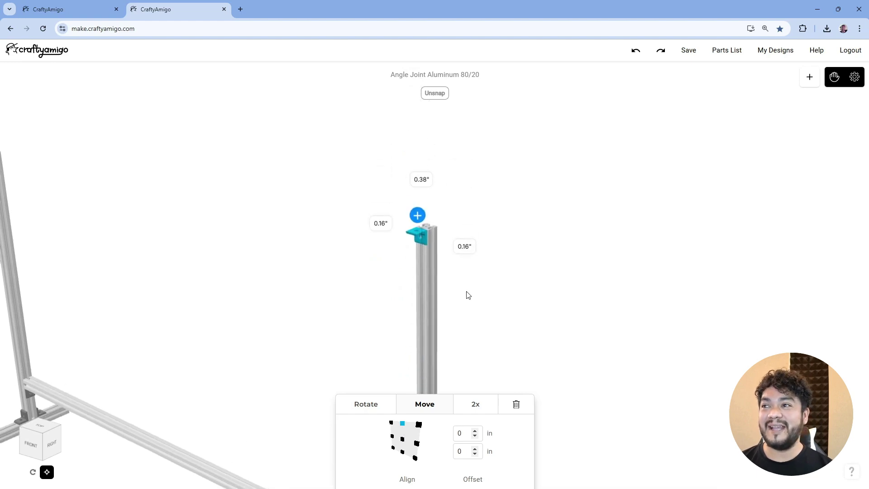
{"action": "left_click", "coordinate": [417, 216]}
{"action": "left_click", "coordinate": [712, 244]}
{"action": "left_click_drag", "start_coordinate": [42, 443], "coordinate": [23, 444]}
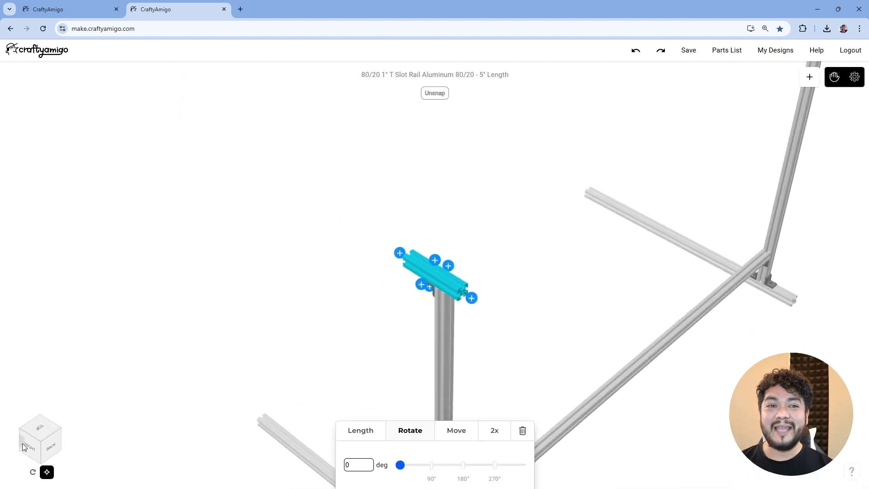
- Move the new top rail over the right upright so its rear end is flush with the upright's back face
{"action": "left_click", "coordinate": [456, 430]}
{"action": "scroll", "coordinate": [453, 381], "scroll_direction": "up", "scroll_amount": 8}
{"action": "left_click_drag", "start_coordinate": [517, 341], "coordinate": [454, 334]}
{"action": "left_click", "coordinate": [50, 446]}
{"action": "left_click_drag", "start_coordinate": [39, 441], "coordinate": [67, 443]}
{"action": "left_click_drag", "start_coordinate": [514, 311], "coordinate": [511, 311]}
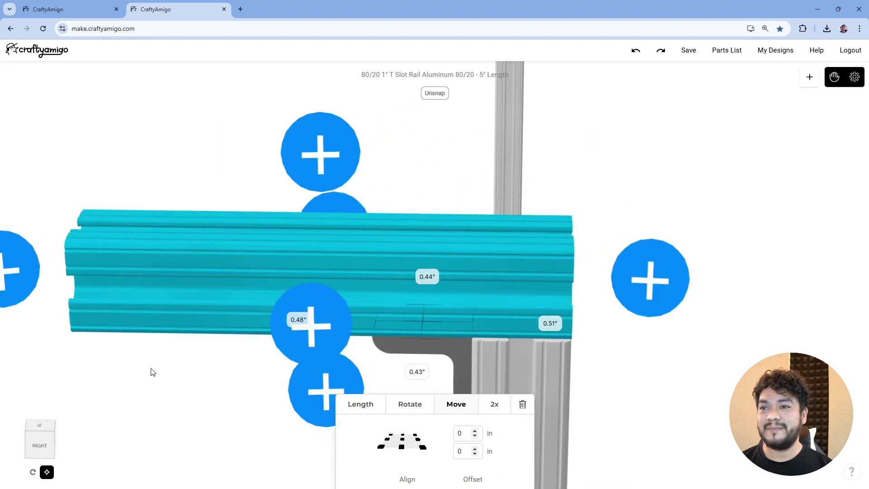
- Set the length of the top rail on the right upright to 23.5 in
{"action": "left_click", "coordinate": [363, 405]}
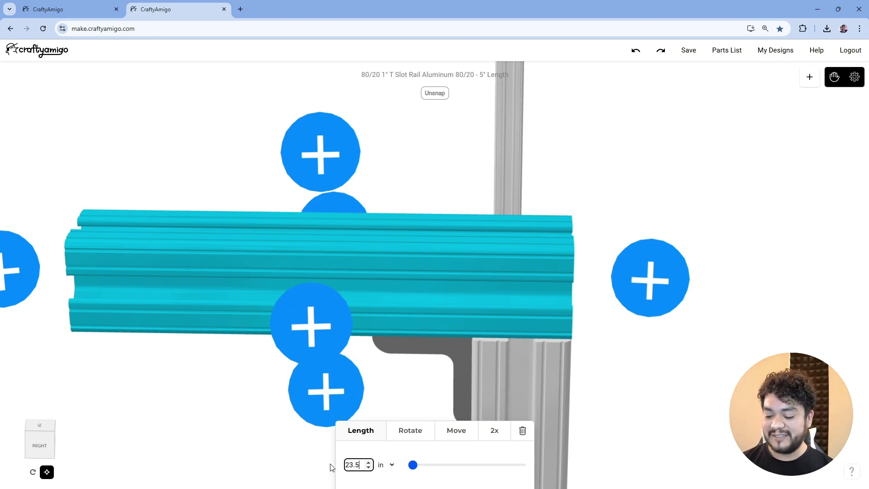
{"action": "key", "text": "Return"}
{"action": "scroll", "coordinate": [543, 262], "scroll_direction": "down", "scroll_amount": 5}
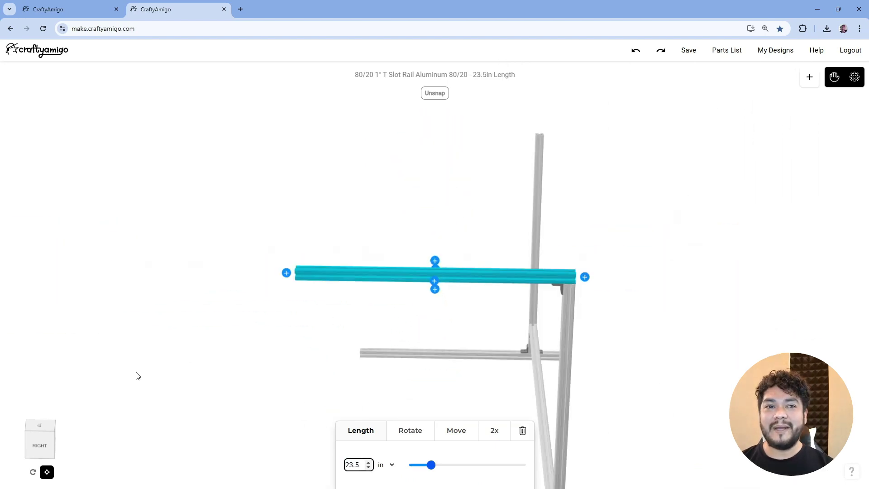
- Attach an Angle Joint Aluminum 80/20 to the front face of the left upright and align it to the upright's top end
{"action": "left_click", "coordinate": [55, 439]}
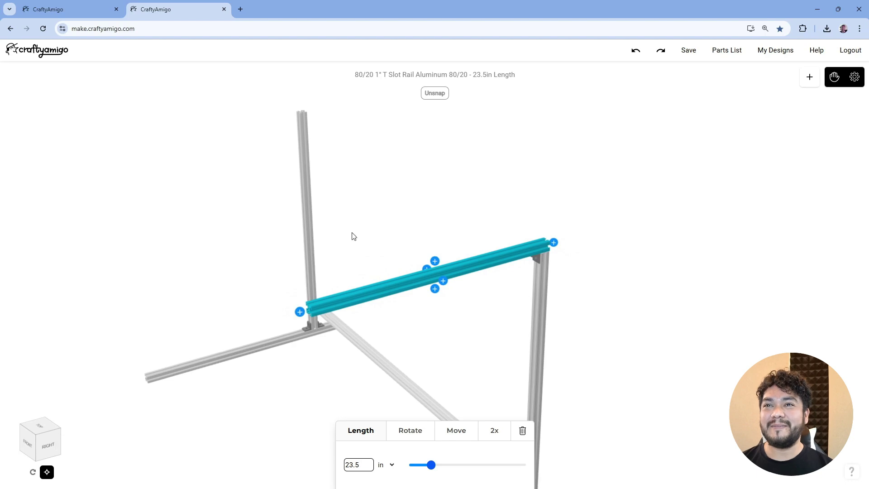
{"action": "left_click_drag", "start_coordinate": [351, 234], "coordinate": [487, 284]}
{"action": "left_click", "coordinate": [390, 261]}
{"action": "left_click", "coordinate": [423, 276]}
{"action": "left_click", "coordinate": [771, 258]}
{"action": "left_click", "coordinate": [714, 242]}
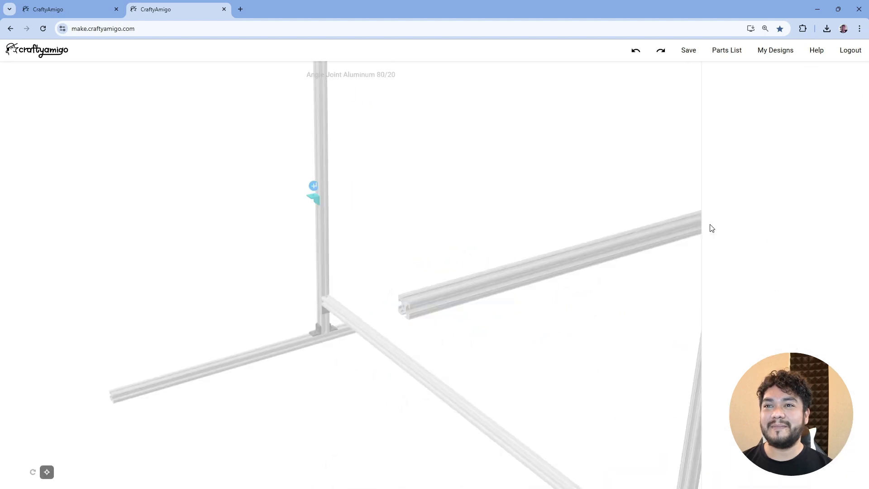
{"action": "left_click", "coordinate": [403, 423]}
- Connect a horizontal 80/20 1-inch T Slot Rail on top of the left upright's upper angle joint
{"action": "left_click_drag", "start_coordinate": [518, 190], "coordinate": [532, 333]}
{"action": "scroll", "coordinate": [502, 227], "scroll_direction": "up", "scroll_amount": 5}
{"action": "left_click", "coordinate": [497, 207]}
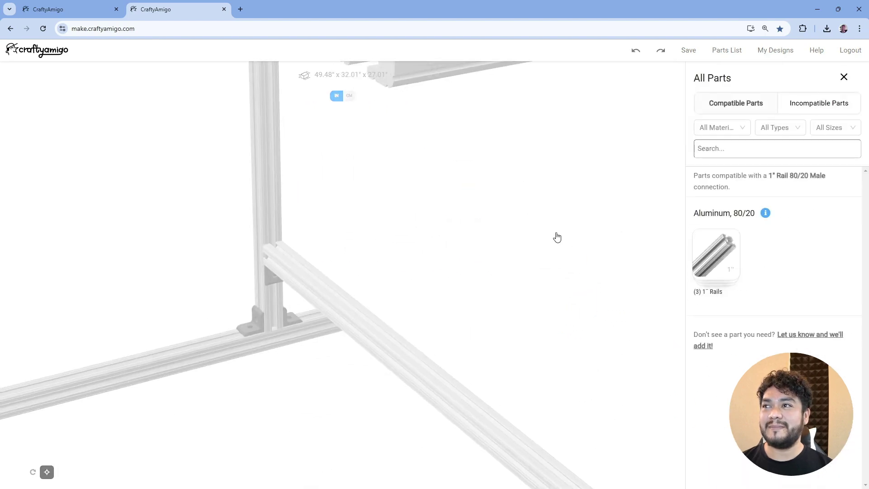
{"action": "left_click", "coordinate": [706, 248]}
{"action": "left_click", "coordinate": [706, 248]}
- Align the left top rail's rear end with its upright and set its length to match the 23.5 in rail on the right
{"action": "left_click", "coordinate": [464, 429]}
{"action": "left_click_drag", "start_coordinate": [489, 304], "coordinate": [434, 280]}
{"action": "left_click", "coordinate": [46, 448]}
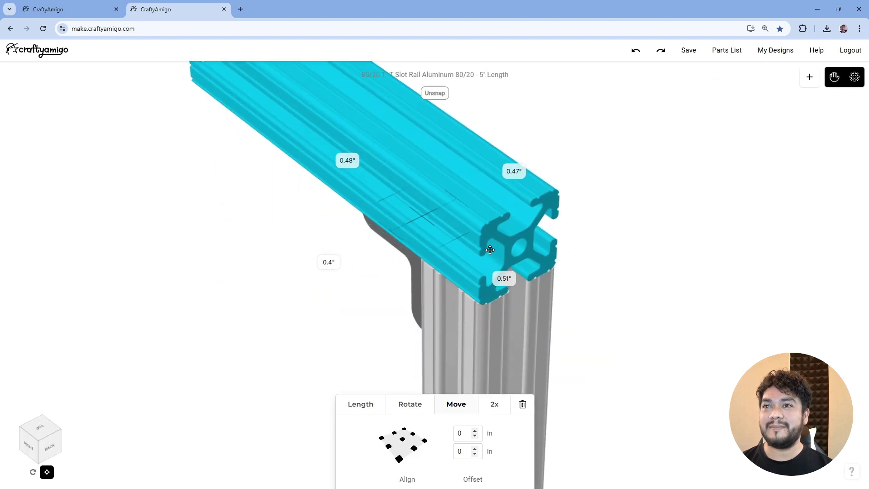
{"action": "left_click_drag", "start_coordinate": [431, 230], "coordinate": [437, 232]}
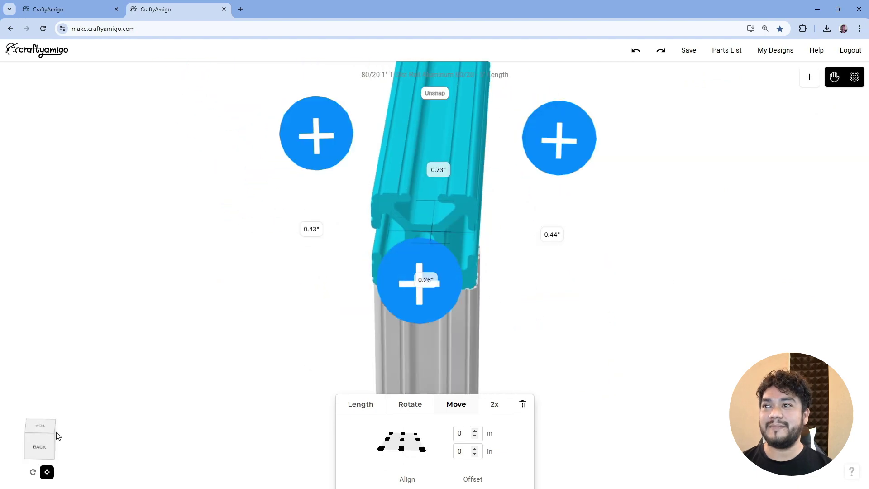
{"action": "left_click", "coordinate": [55, 442]}
{"action": "left_click", "coordinate": [355, 405]}
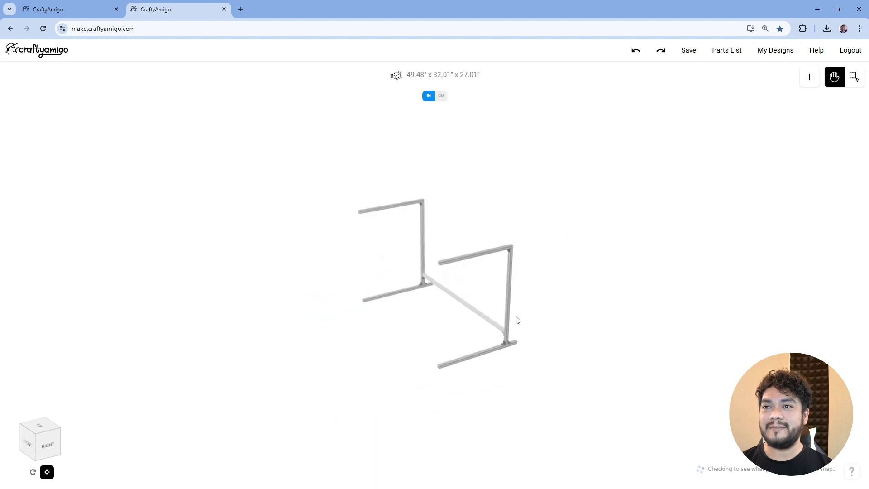
- Attach an End Joint Aluminum 80/20 to the rear end of the right top rail, rotating its connection orientation before placing it
{"action": "scroll", "coordinate": [518, 320], "scroll_direction": "up", "scroll_amount": 5}
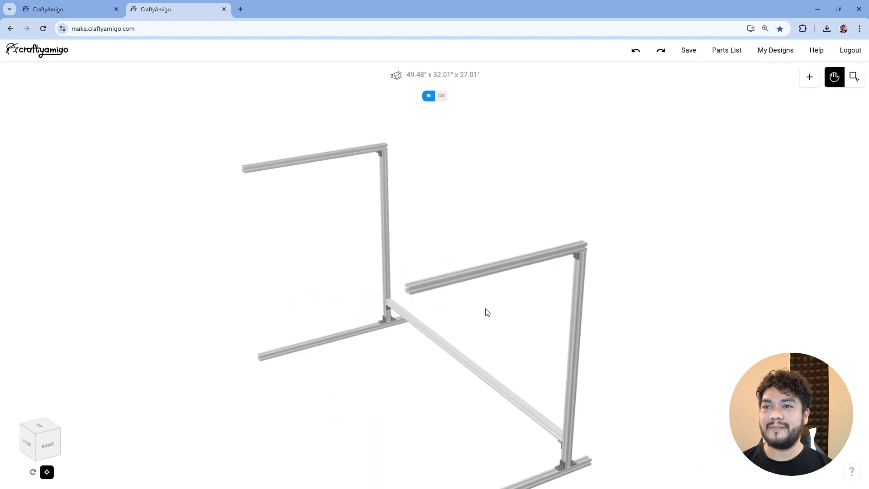
{"action": "left_click", "coordinate": [504, 271]}
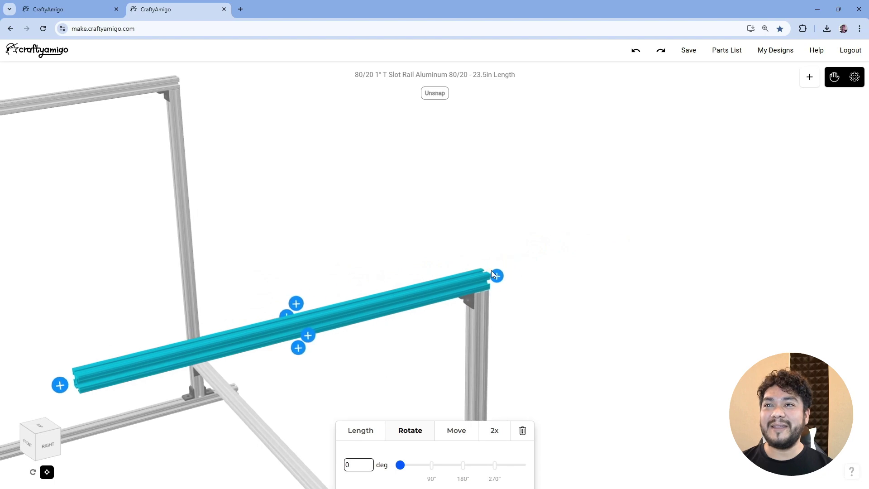
{"action": "left_click", "coordinate": [496, 276]}
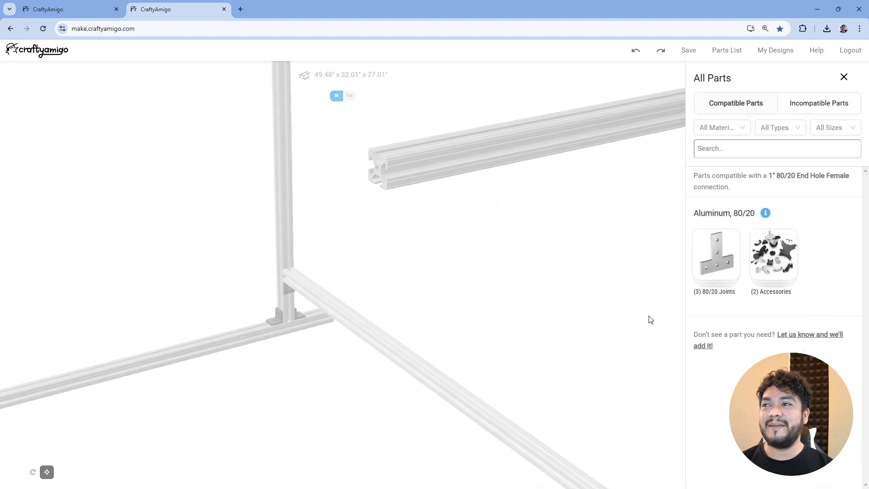
{"action": "left_click", "coordinate": [704, 275]}
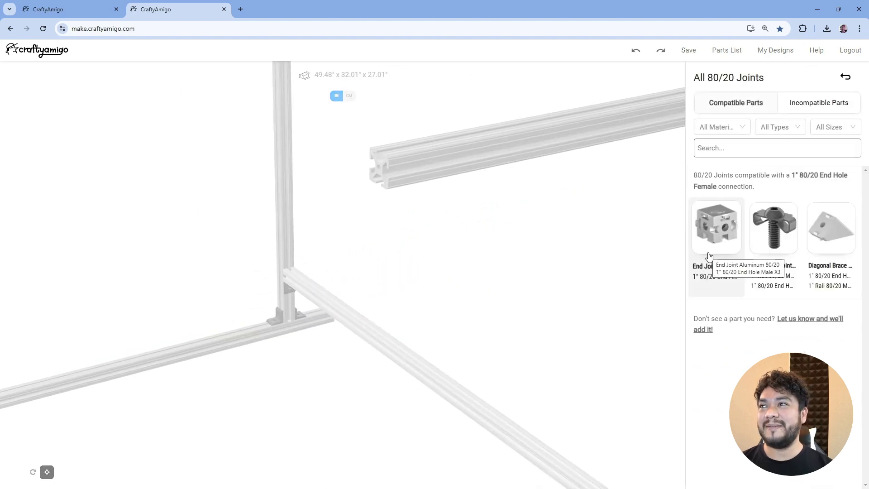
{"action": "left_click", "coordinate": [709, 256]}
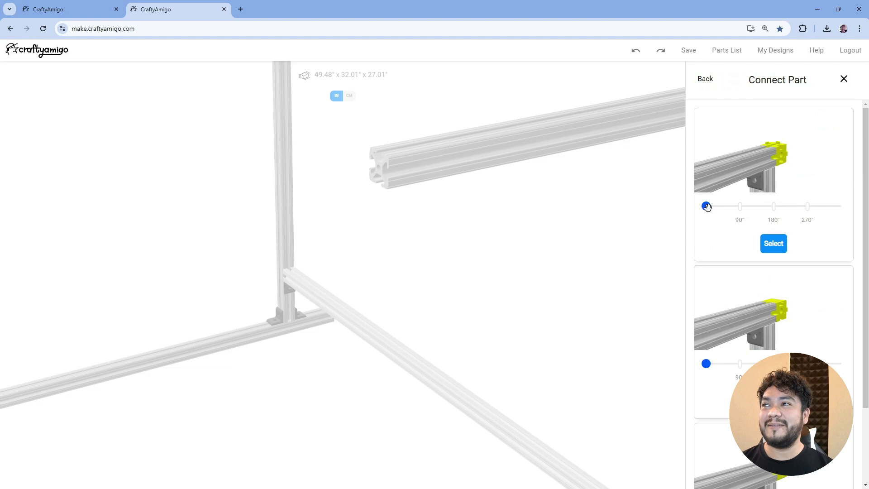
{"action": "left_click_drag", "start_coordinate": [707, 206], "coordinate": [733, 212]}
{"action": "left_click", "coordinate": [794, 220]}
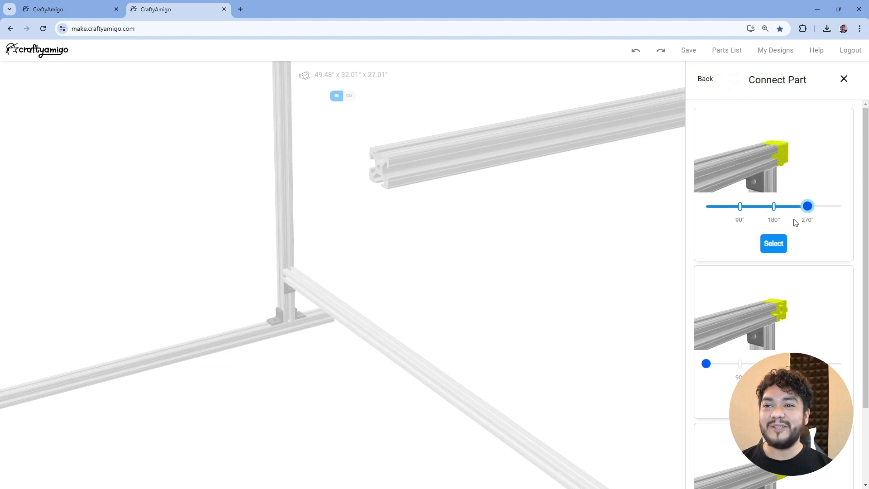
{"action": "left_click", "coordinate": [764, 221]}
{"action": "left_click", "coordinate": [772, 244]}
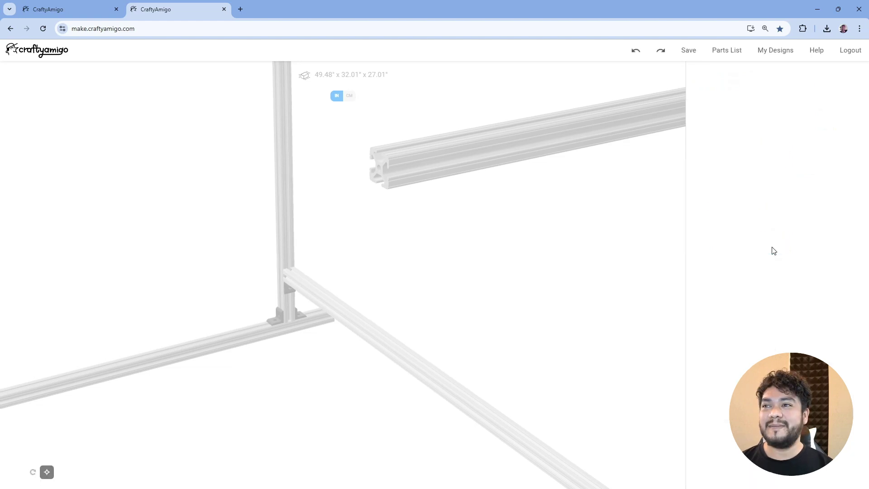
- Attach an End Joint Aluminum 80/20 to the rear end of the left top rail, rotated to 270°
{"action": "scroll", "coordinate": [509, 295], "scroll_direction": "down", "scroll_amount": 8}
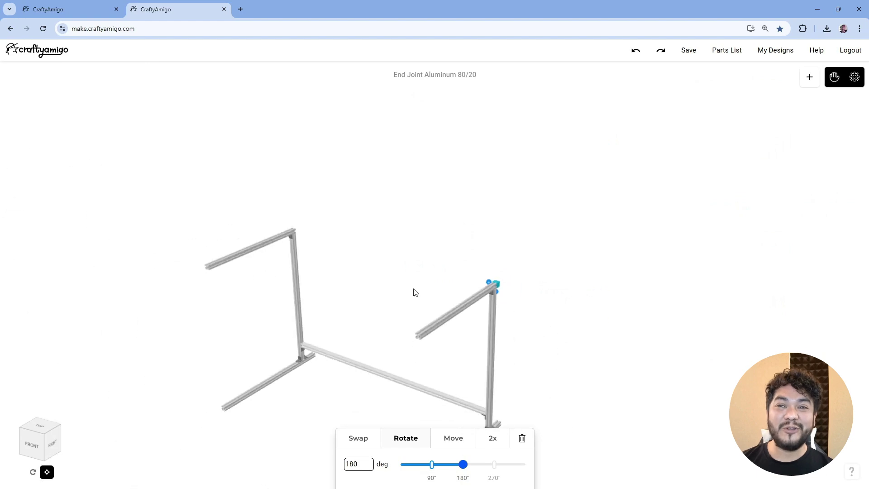
{"action": "right_click_drag", "start_coordinate": [302, 247], "coordinate": [443, 277]}
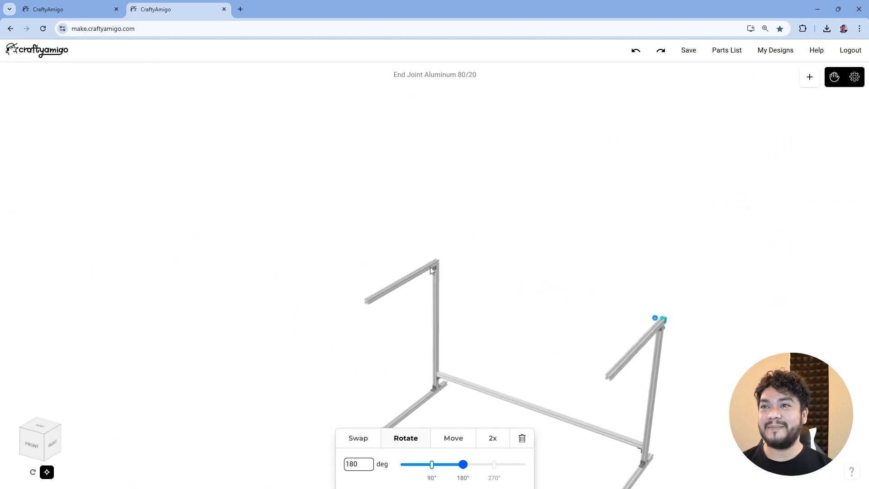
{"action": "left_click", "coordinate": [430, 267]}
{"action": "left_click", "coordinate": [553, 203]}
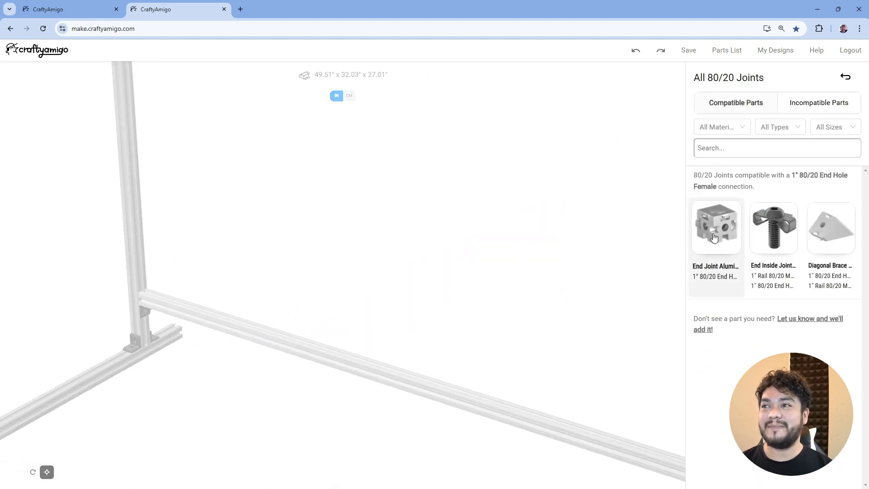
{"action": "left_click", "coordinate": [714, 237]}
{"action": "left_click", "coordinate": [774, 219]}
{"action": "left_click", "coordinate": [808, 219]}
{"action": "left_click", "coordinate": [772, 243]}
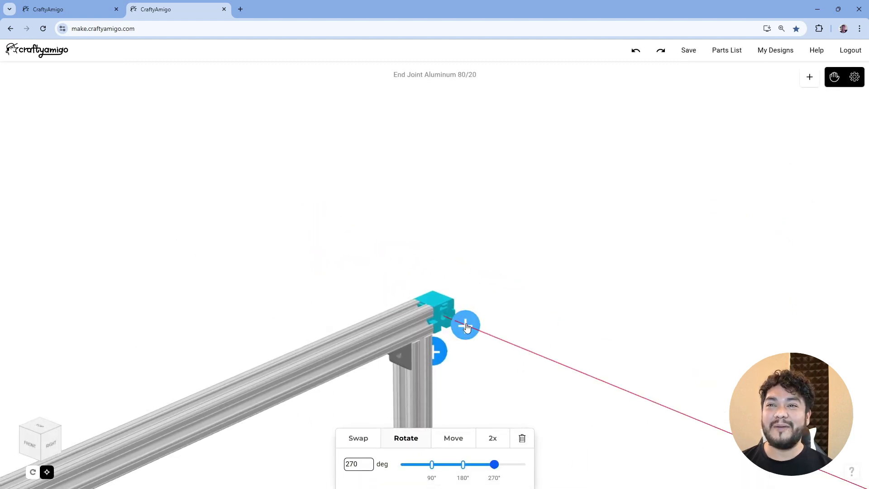
- Connect an 80/20 1-inch T Slot Rail from the left rear end joint toward the right one and set its length to 47.5 in
{"action": "left_click", "coordinate": [466, 325]}
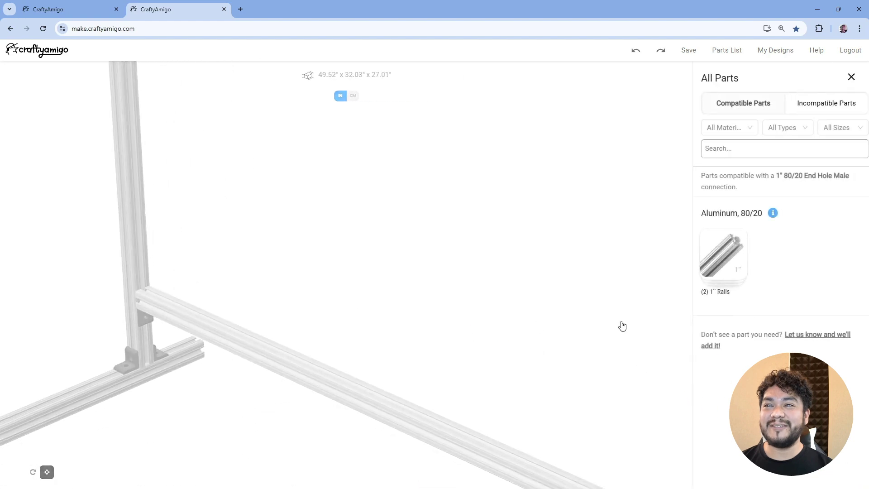
{"action": "left_click", "coordinate": [721, 276]}
{"action": "left_click", "coordinate": [707, 253]}
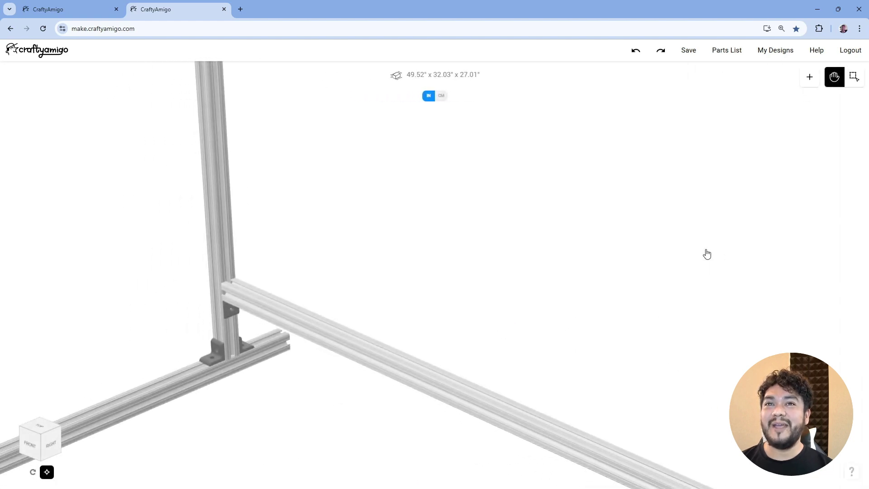
{"action": "left_click", "coordinate": [356, 435]}
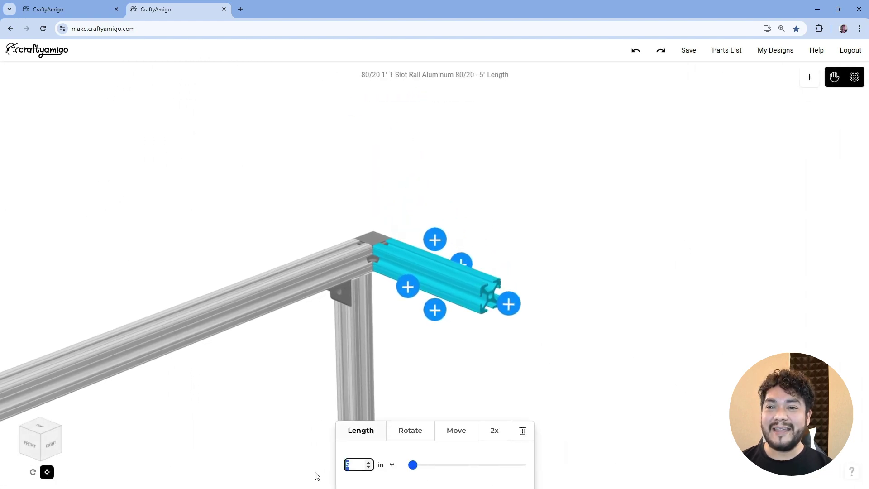
{"action": "key", "text": "Return"}
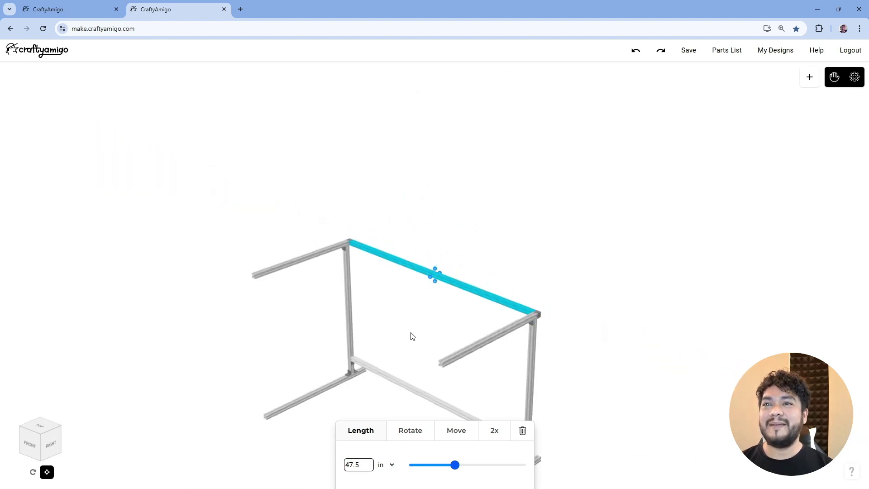
- Attach an End Joint Aluminum 80/20 to the front end of the right top rail, rotated to 90°
{"action": "left_click", "coordinate": [438, 278]}
{"action": "left_click", "coordinate": [436, 261]}
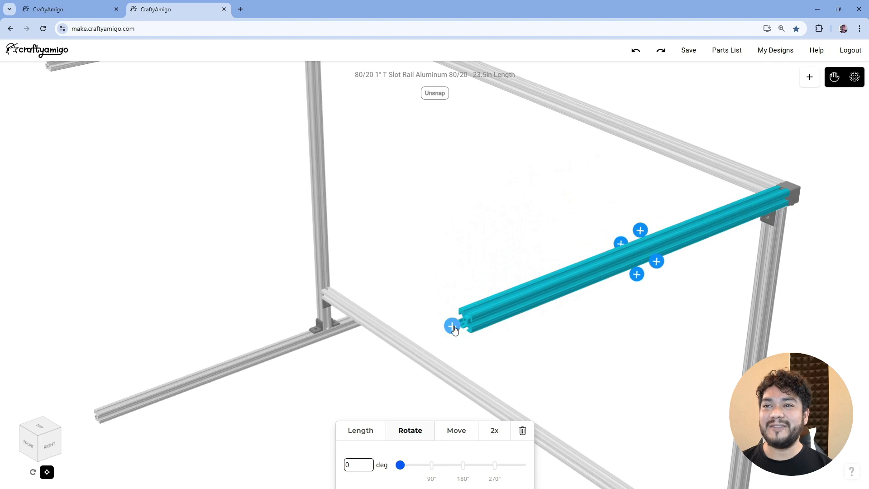
{"action": "left_click", "coordinate": [453, 327]}
{"action": "left_click", "coordinate": [713, 271]}
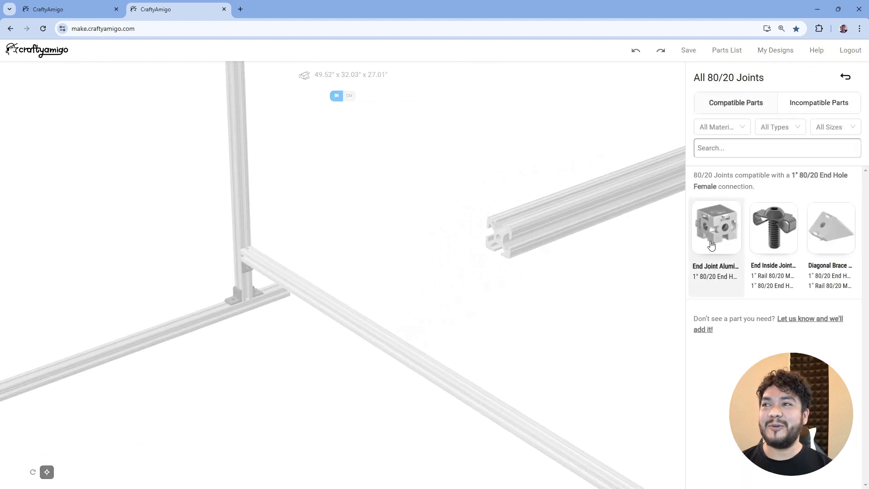
{"action": "left_click", "coordinate": [711, 244]}
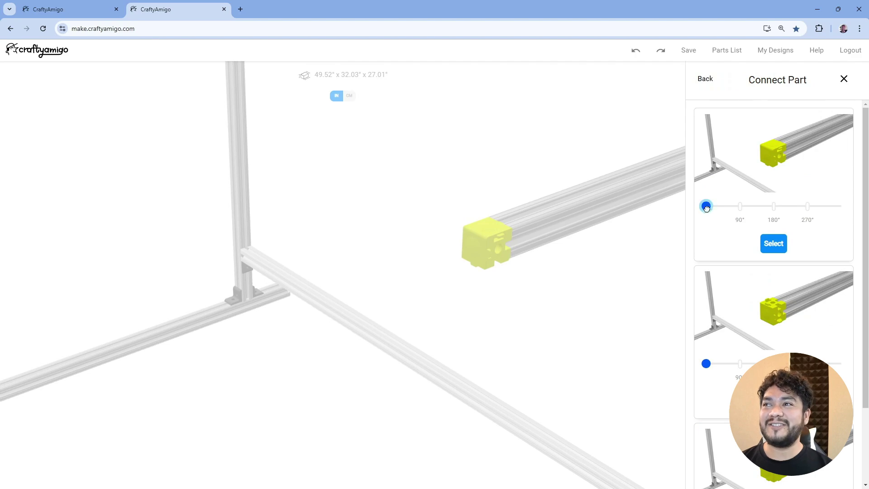
{"action": "left_click_drag", "start_coordinate": [707, 208], "coordinate": [738, 212]}
{"action": "left_click", "coordinate": [773, 243]}
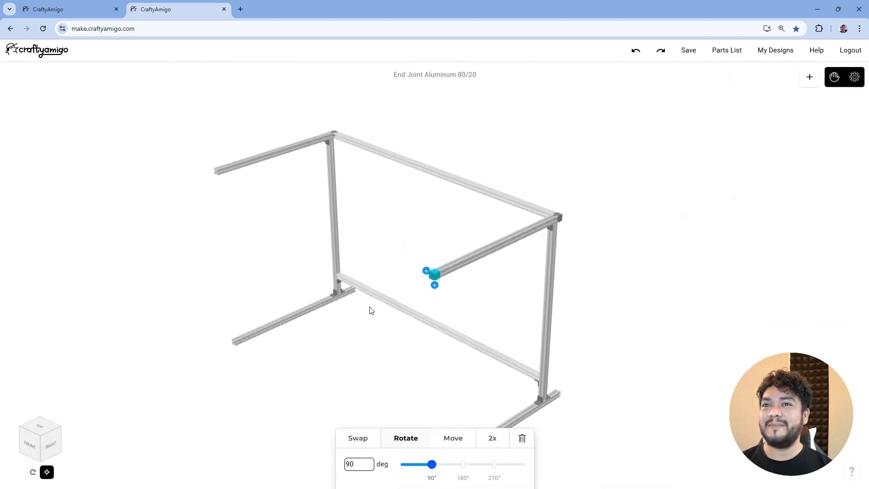
- Attach an End Joint Aluminum 80/20 to the front end of the left top rail in the 0° orientation
{"action": "left_click", "coordinate": [404, 239]}
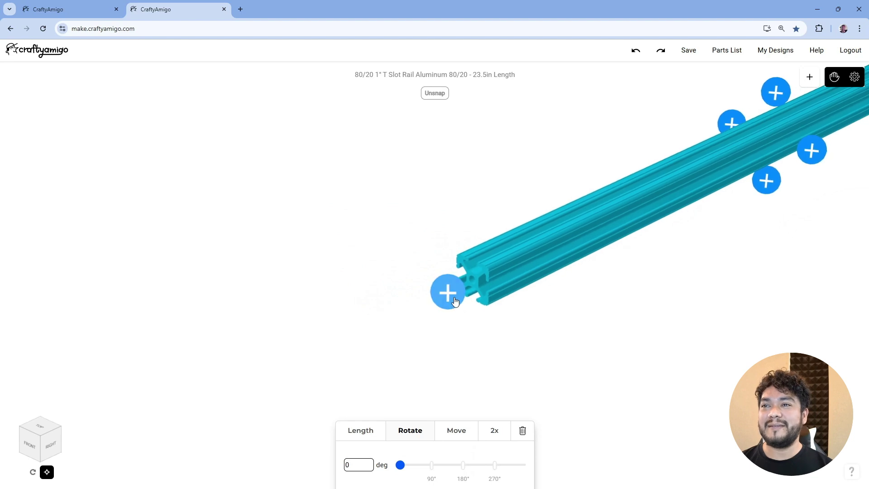
{"action": "left_click", "coordinate": [450, 294]}
{"action": "left_click", "coordinate": [723, 271]}
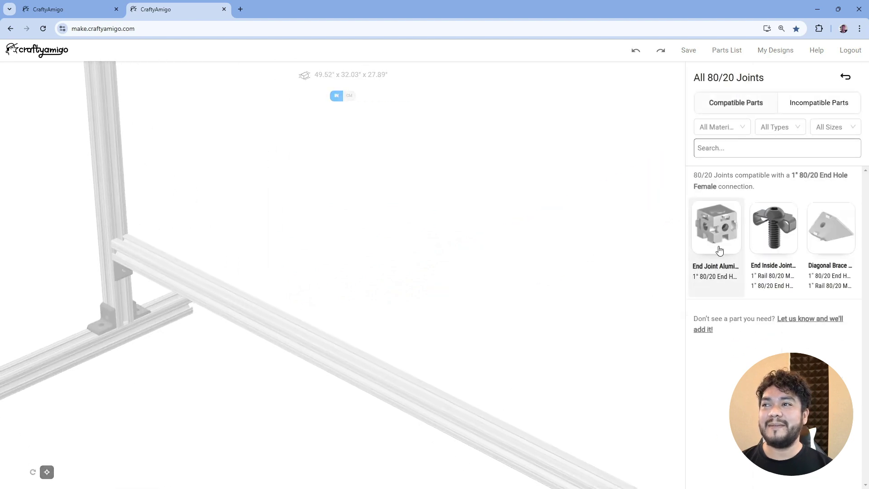
{"action": "left_click", "coordinate": [718, 248]}
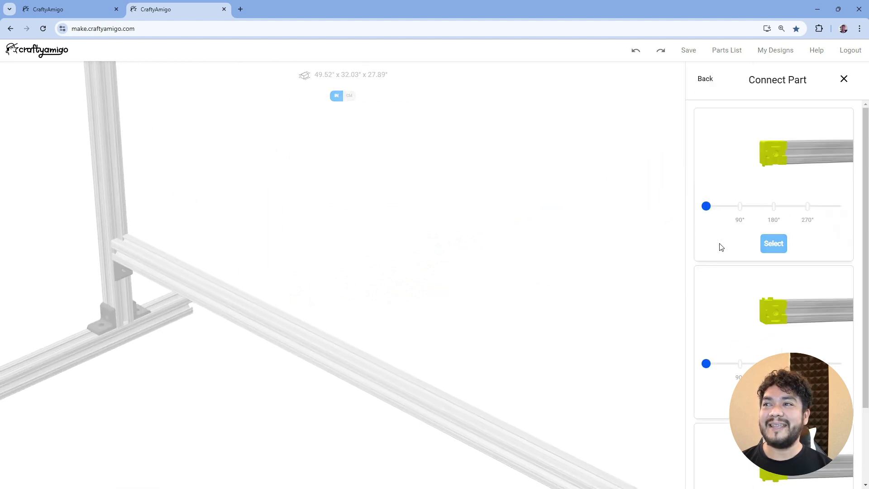
{"action": "left_click", "coordinate": [763, 175]}
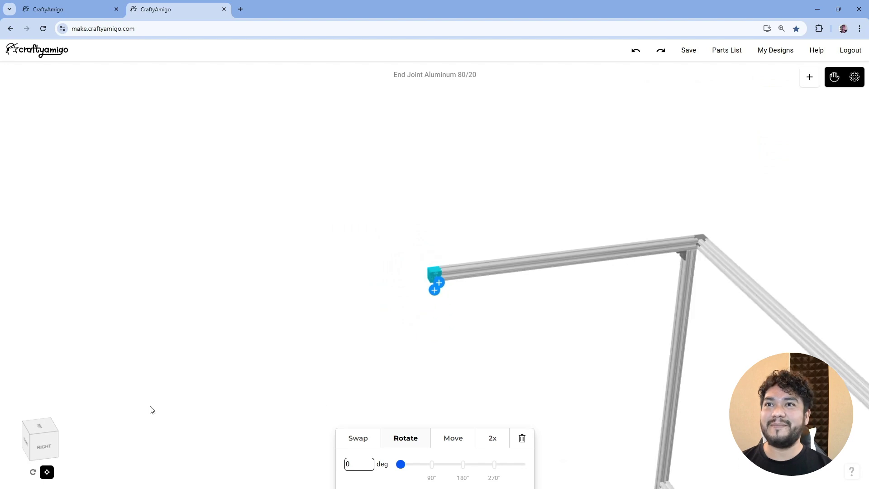
- Connect an 80/20 1-inch T Slot Rail across the front from the left front end joint and set its length to 47.5 in
{"action": "left_click_drag", "start_coordinate": [46, 439], "coordinate": [48, 438]}
{"action": "scroll", "coordinate": [403, 291], "scroll_direction": "up", "scroll_amount": 4}
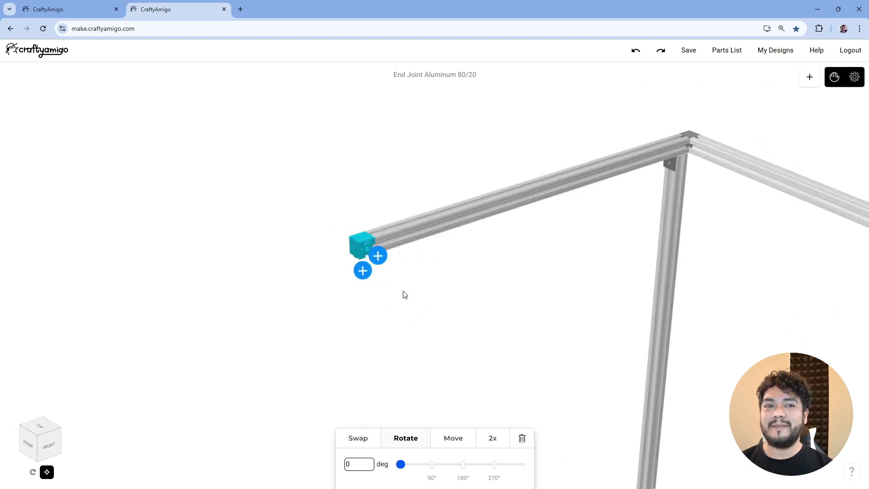
{"action": "left_click", "coordinate": [377, 256]}
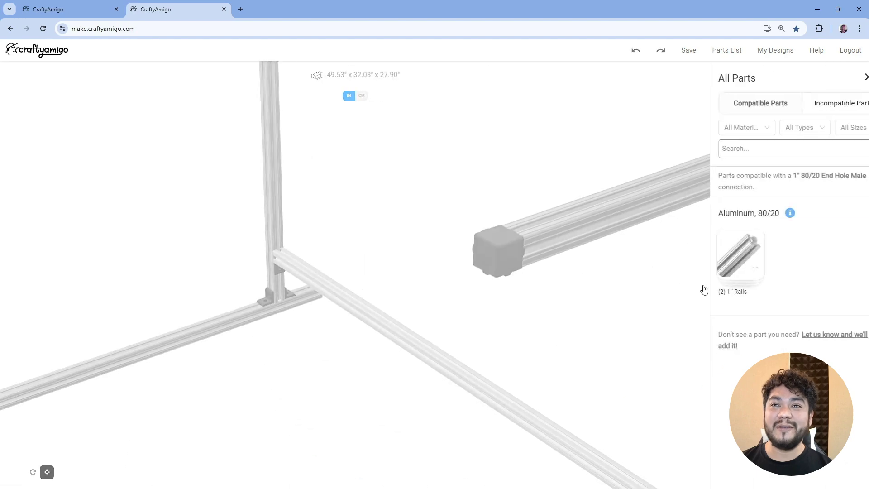
{"action": "left_click", "coordinate": [722, 253]}
{"action": "left_click", "coordinate": [717, 247]}
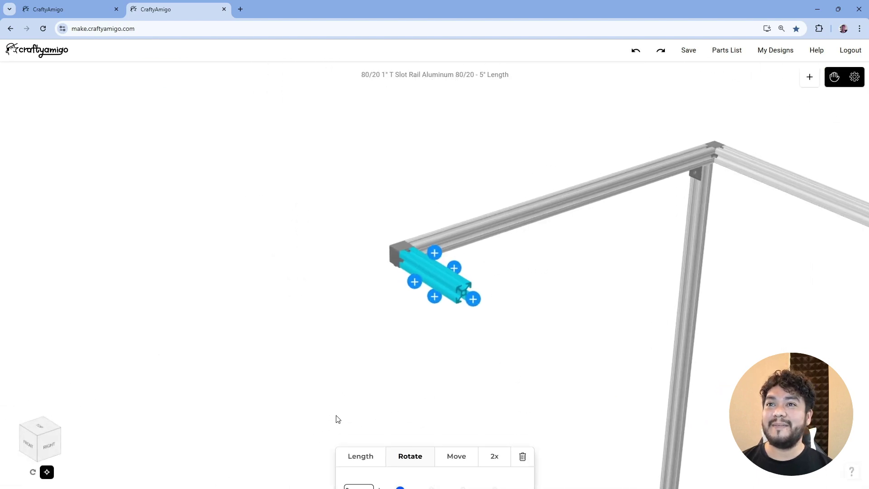
{"action": "left_click", "coordinate": [361, 432]}
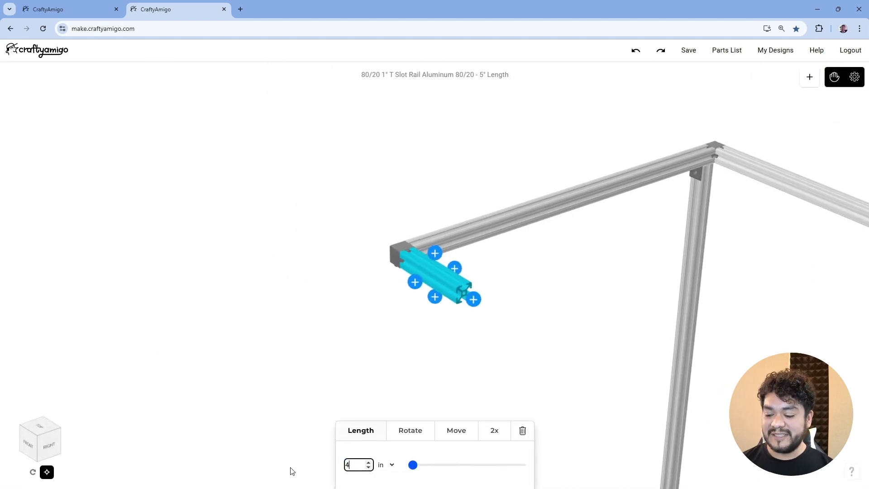
{"action": "type", "text": "47.5"}
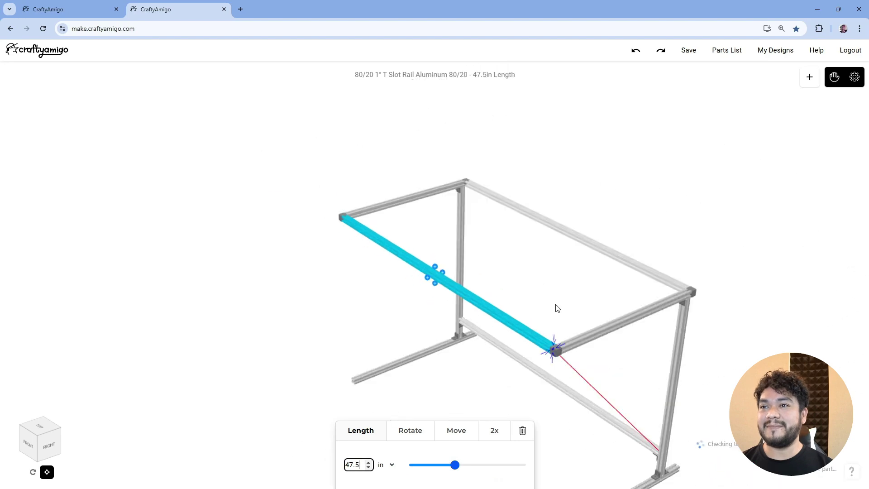
{"action": "left_click", "coordinate": [557, 308]}
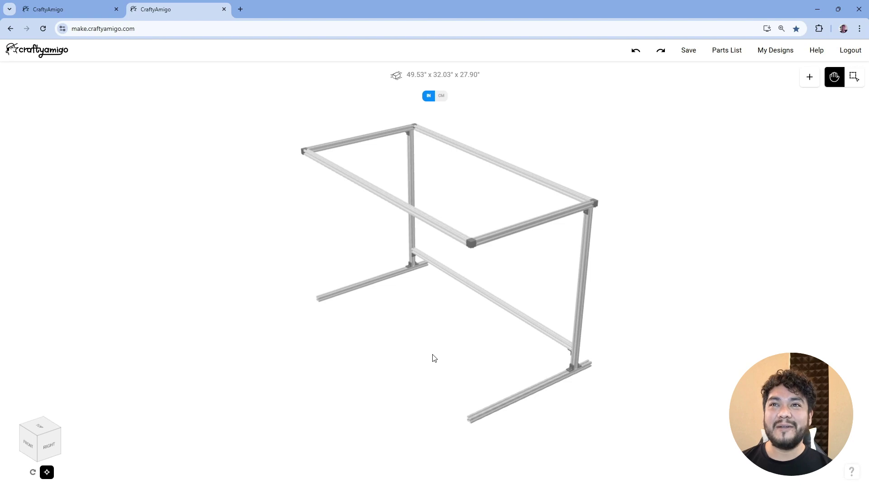
- Attach a Hanger for Solid Panel Aluminum 80/20 on top of the left top rail and slide it to 1.75 in from the rear end
{"action": "scroll", "coordinate": [385, 247], "scroll_direction": "up", "scroll_amount": 5}
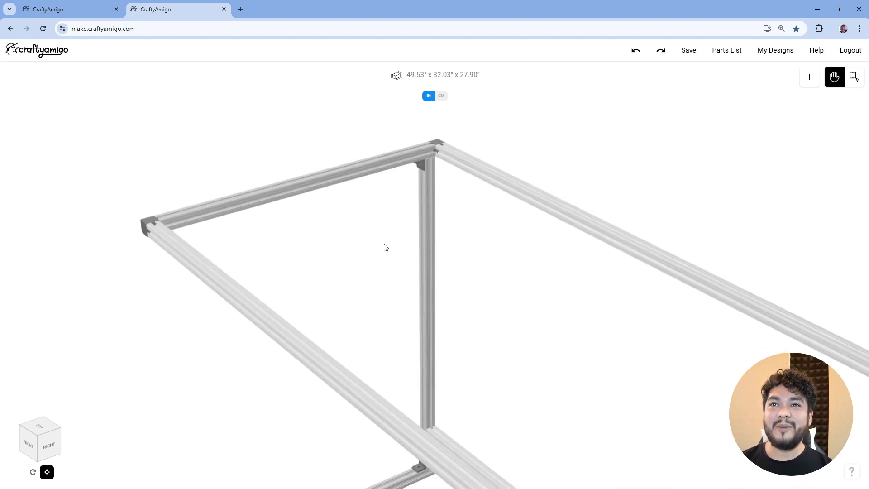
{"action": "left_click", "coordinate": [331, 181]}
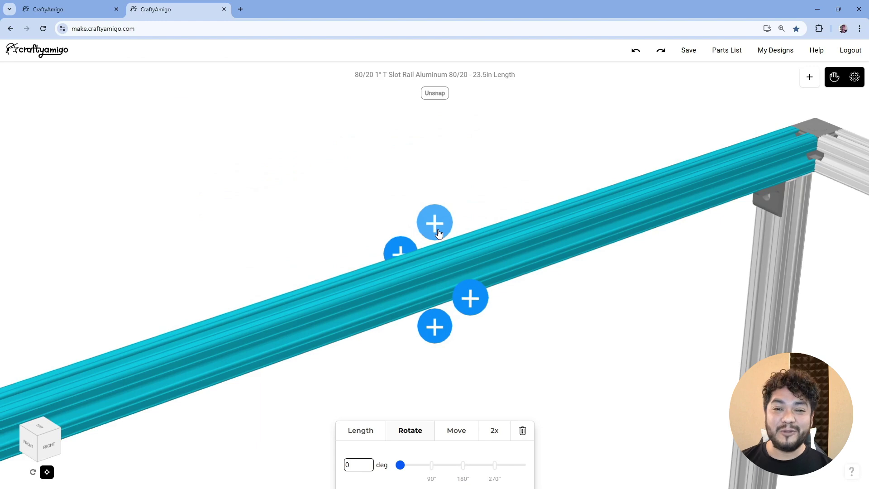
{"action": "left_click", "coordinate": [437, 231]}
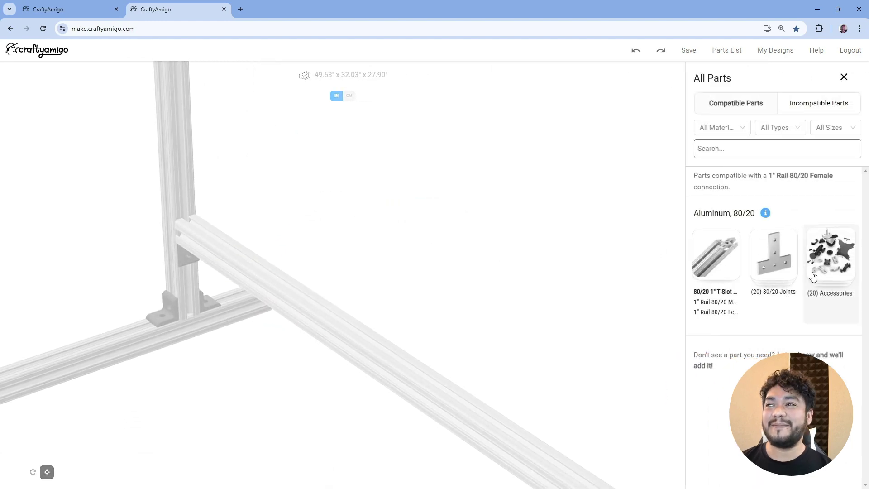
{"action": "left_click", "coordinate": [823, 247]}
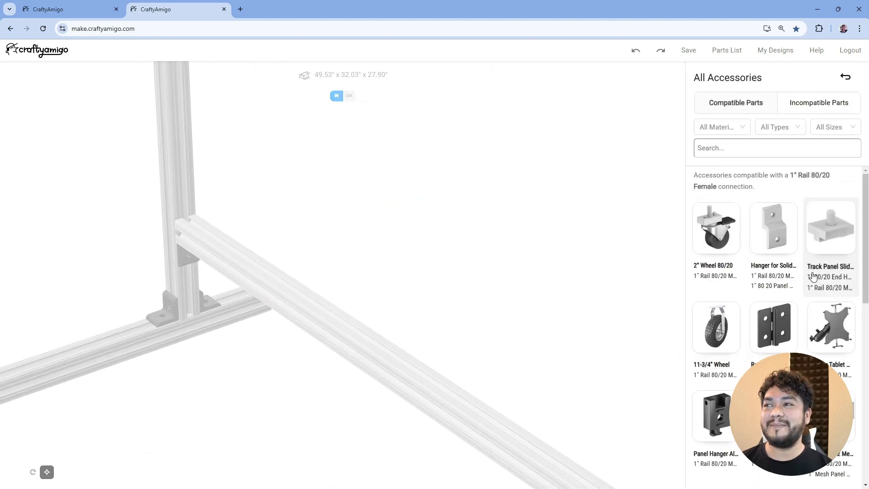
{"action": "left_click", "coordinate": [762, 248]}
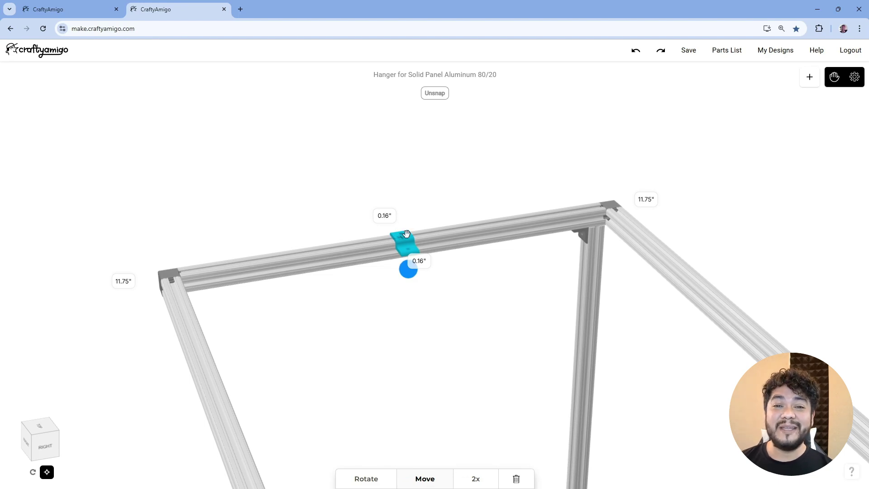
{"action": "left_click_drag", "start_coordinate": [406, 233], "coordinate": [583, 209]}
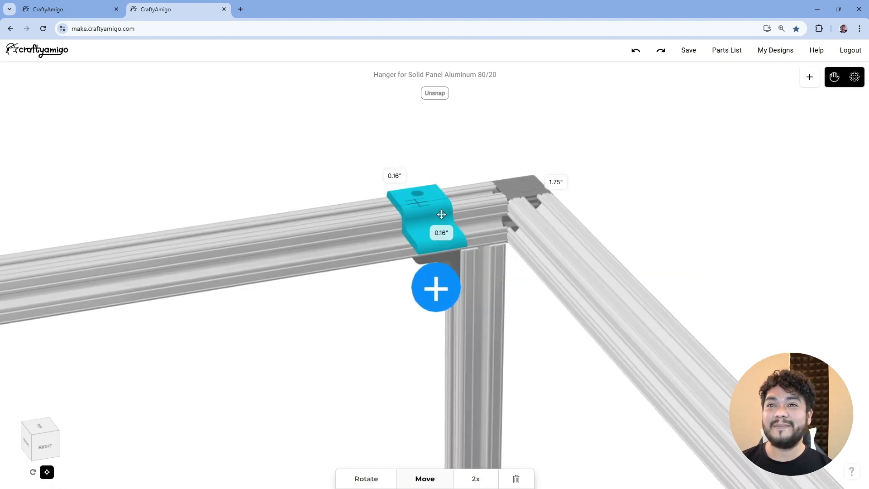
- Attach a 4' x 2' Acrylic Panel to the panel hanger, lying horizontally across the top frame
{"action": "scroll", "coordinate": [533, 360], "scroll_direction": "down", "scroll_amount": 6}
{"action": "left_click_drag", "start_coordinate": [349, 330], "coordinate": [389, 321]}
{"action": "scroll", "coordinate": [389, 320], "scroll_direction": "up", "scroll_amount": 6}
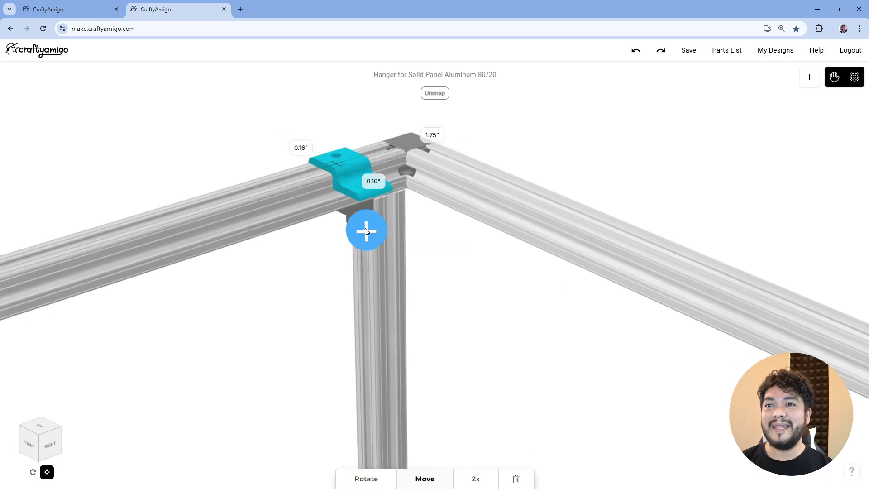
{"action": "left_click", "coordinate": [366, 231]}
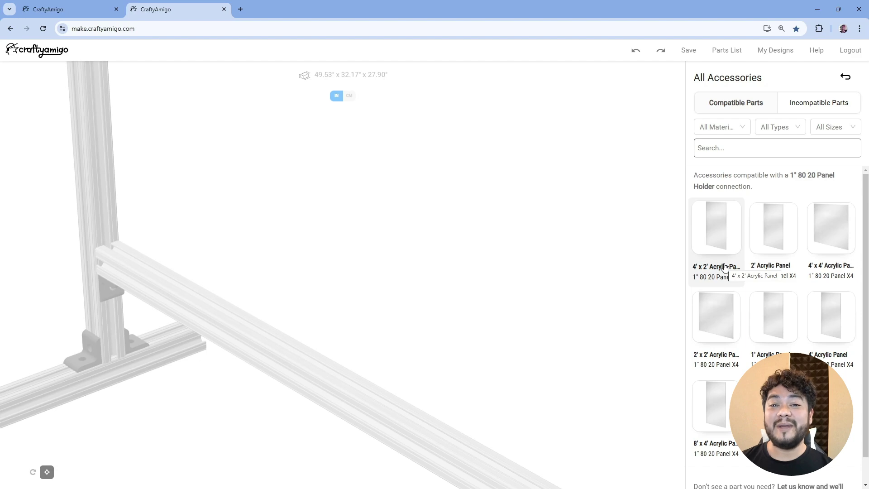
{"action": "left_click", "coordinate": [724, 266]}
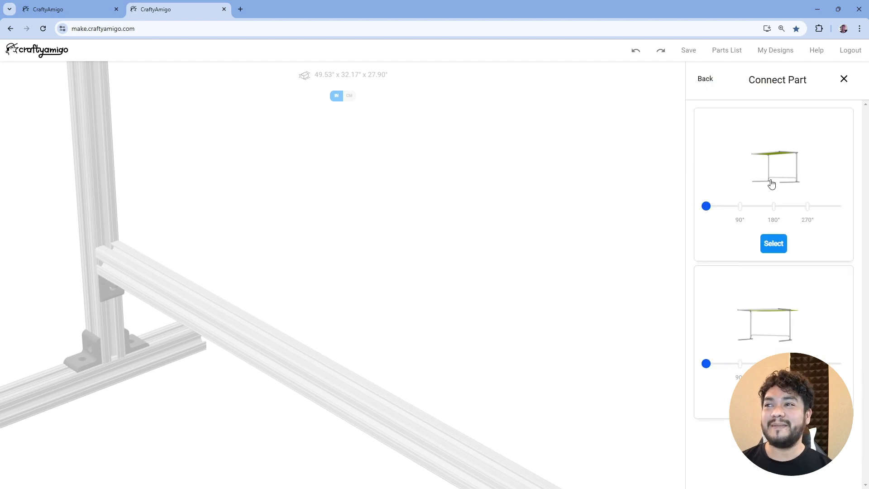
{"action": "left_click", "coordinate": [780, 159]}
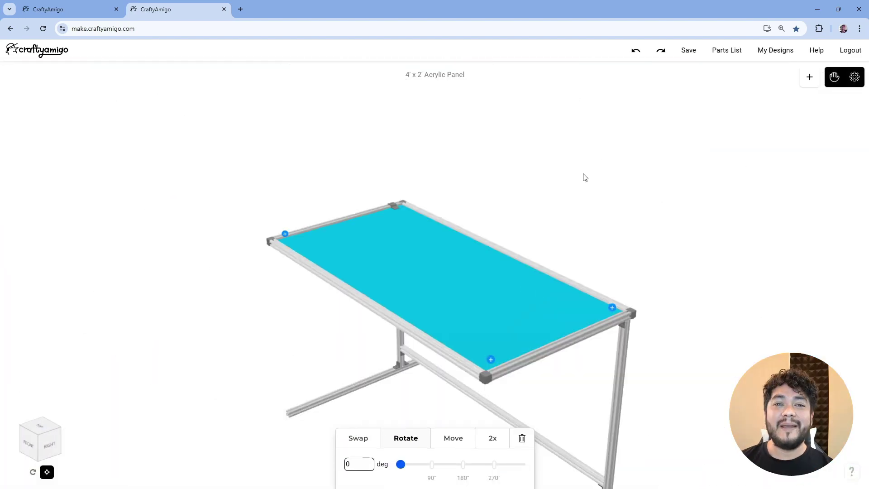
{"action": "left_click", "coordinate": [584, 177]}
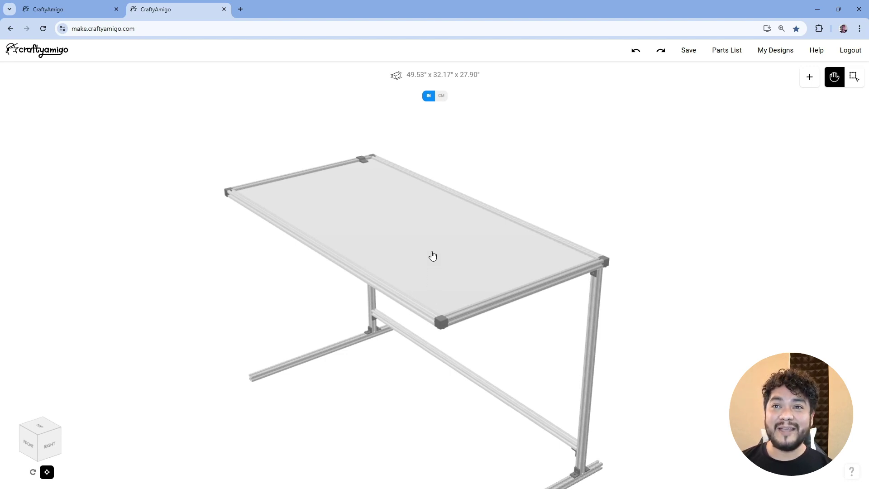
- Attach a Hanger for Solid Panel Aluminum 80/20 to the acrylic panel's right rear corner and rotate it to 180°
{"action": "left_click", "coordinate": [432, 256]}
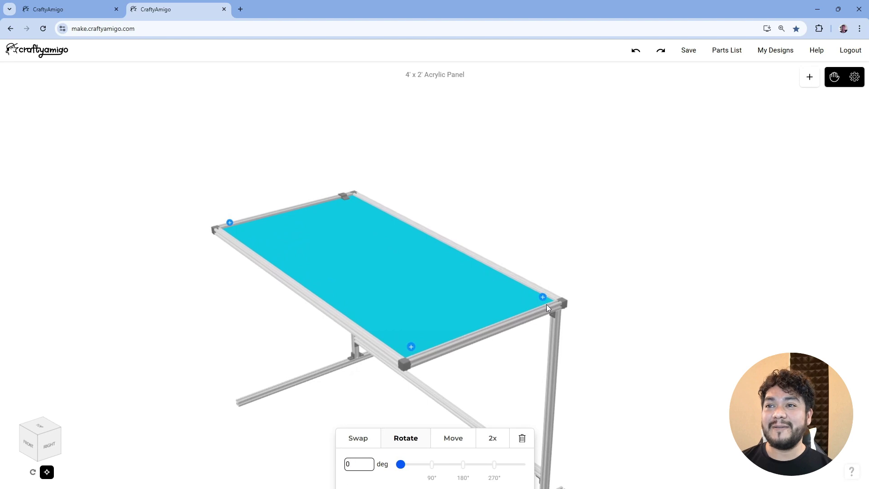
{"action": "left_click", "coordinate": [543, 298]}
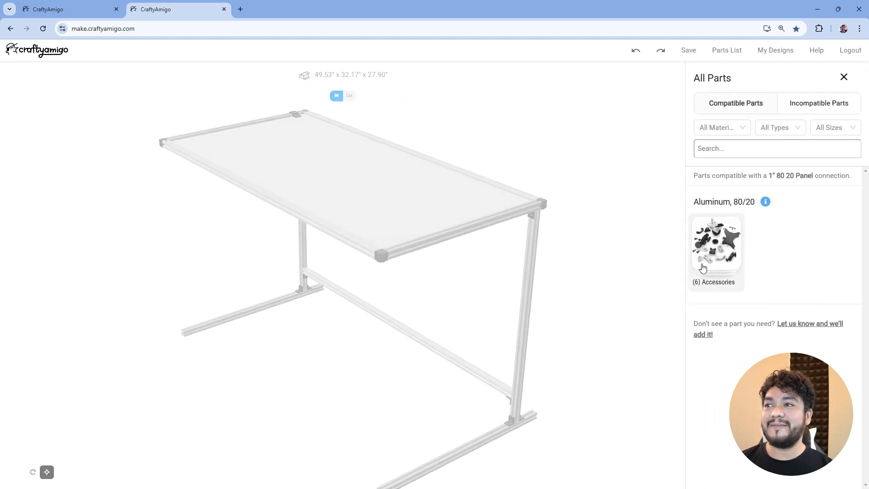
{"action": "left_click", "coordinate": [710, 246]}
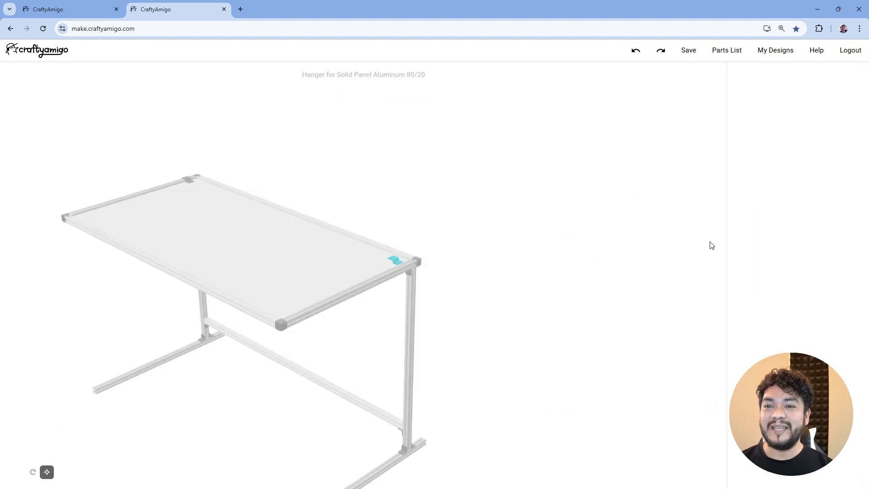
{"action": "left_click_drag", "start_coordinate": [434, 470], "coordinate": [462, 470]}
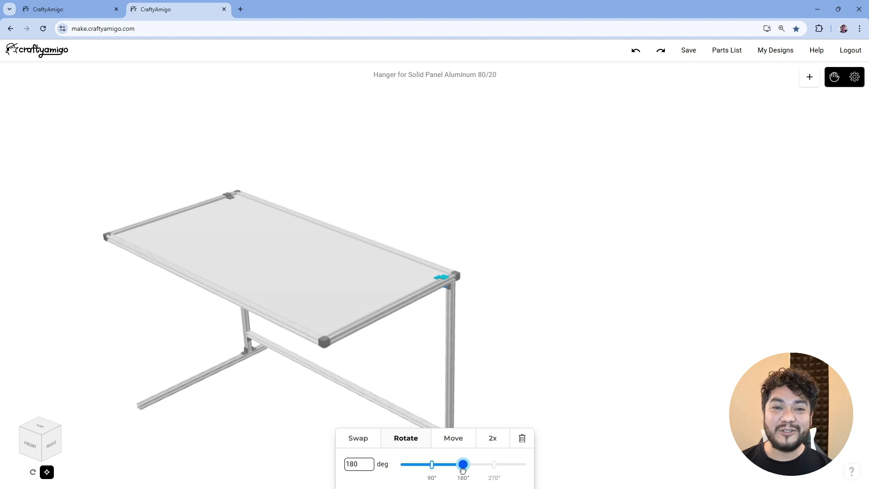
{"action": "left_click", "coordinate": [547, 315]}
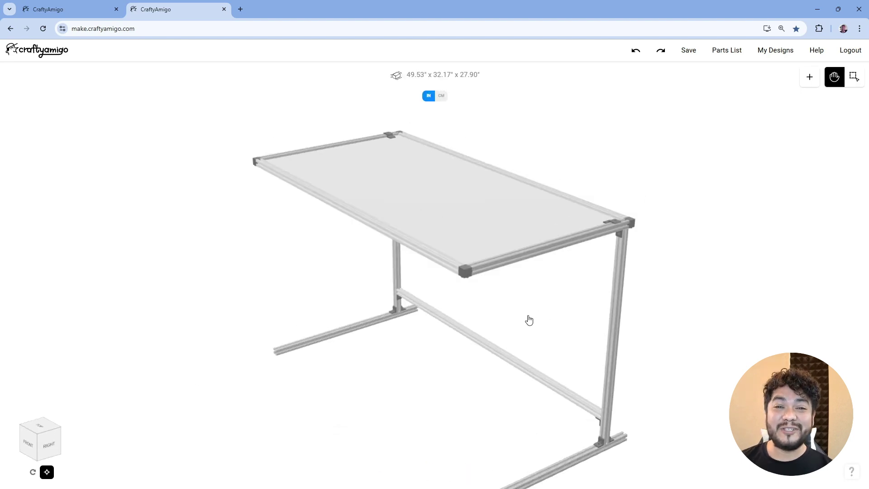
- Attach another solid panel hanger to the acrylic panel's right front corner and rotate it to 180°
{"action": "left_click", "coordinate": [490, 186]}
{"action": "left_click", "coordinate": [809, 77]}
{"action": "left_click", "coordinate": [715, 231]}
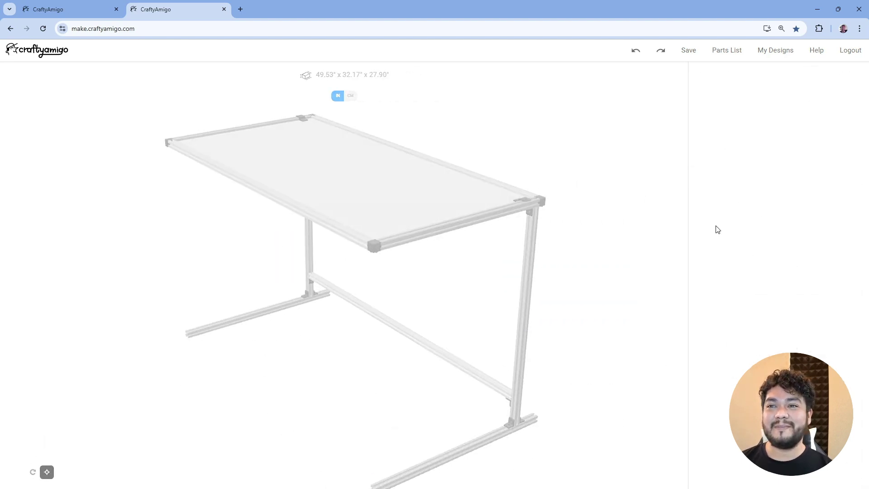
{"action": "left_click_drag", "start_coordinate": [401, 464], "coordinate": [462, 470]}
- Attach a solid panel hanger to the acrylic panel's left front corner in its default orientation
{"action": "left_click", "coordinate": [451, 241]}
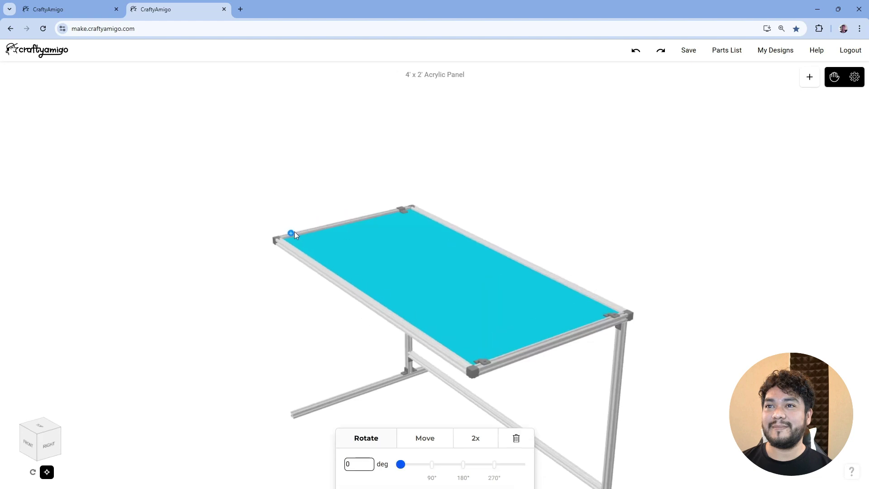
{"action": "left_click", "coordinate": [294, 232]}
{"action": "left_click", "coordinate": [711, 229]}
{"action": "left_click", "coordinate": [491, 239]}
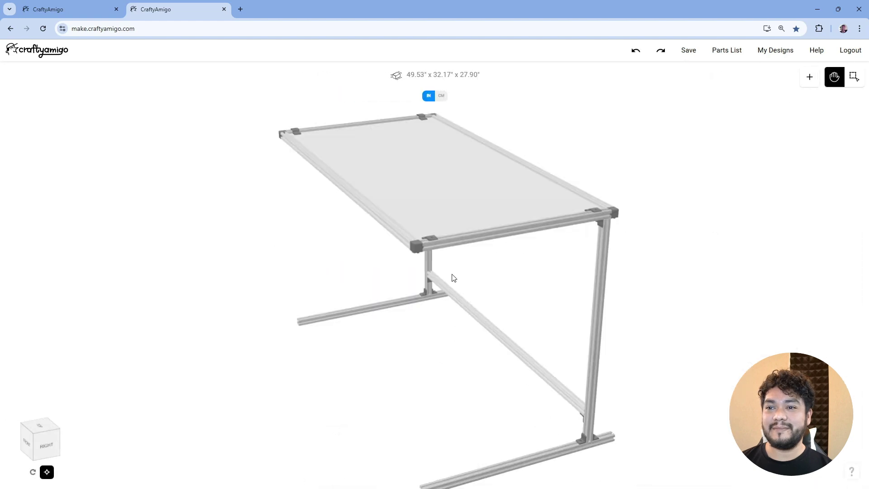
- Attach an 80/20 1" T Slot Diagonal Brace on top of the right foot rail, rotated 180° and 6.25 in long
{"action": "left_click_drag", "start_coordinate": [44, 438], "coordinate": [58, 438]}
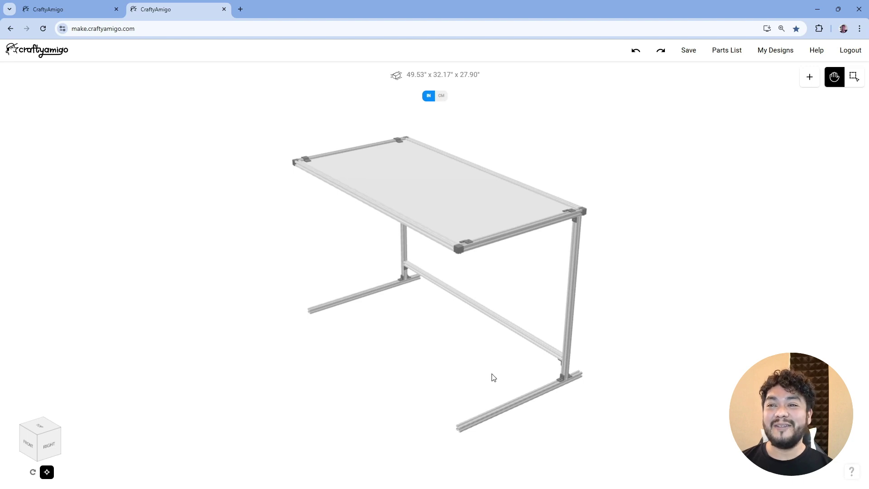
{"action": "left_click_drag", "start_coordinate": [493, 377], "coordinate": [463, 341]}
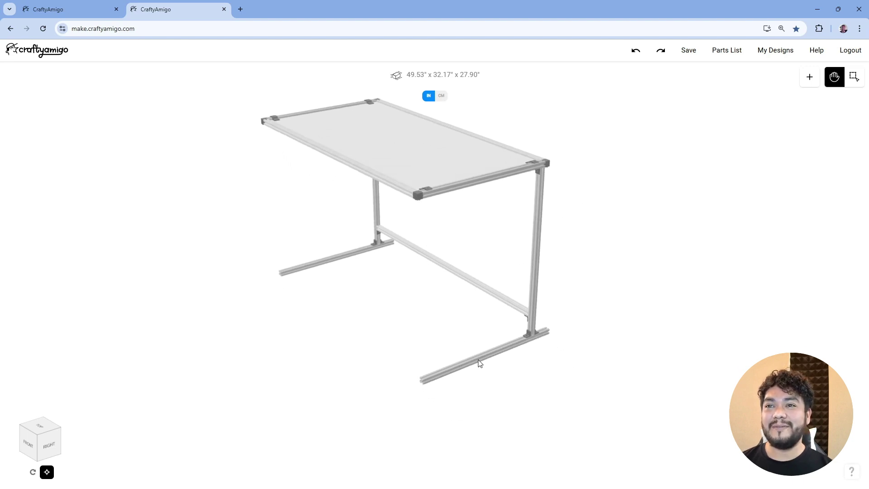
{"action": "left_click", "coordinate": [479, 363]}
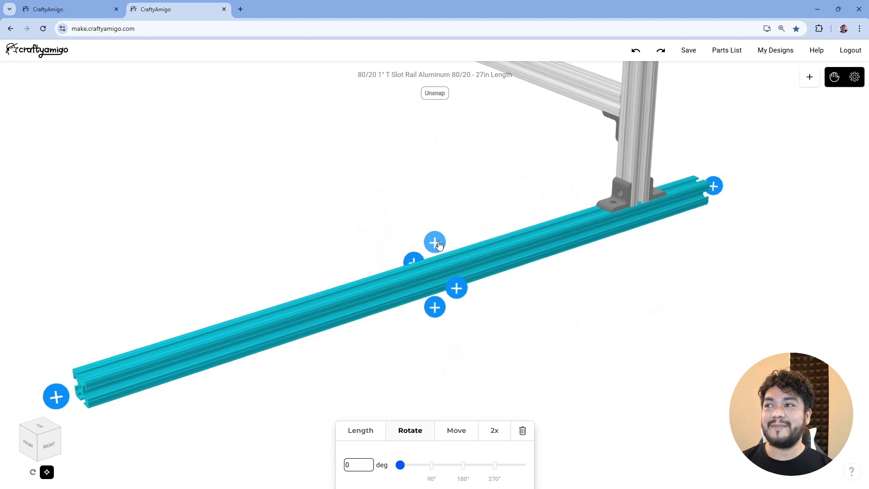
{"action": "left_click", "coordinate": [435, 242]}
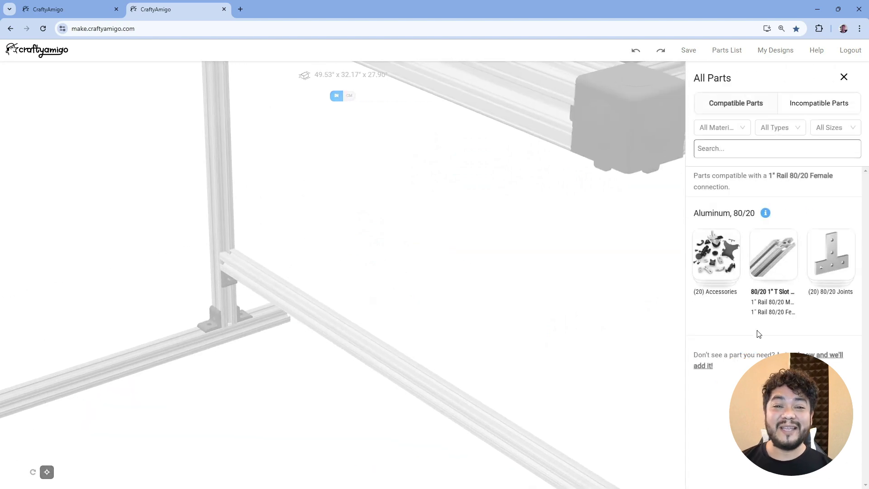
{"action": "left_click", "coordinate": [775, 274]}
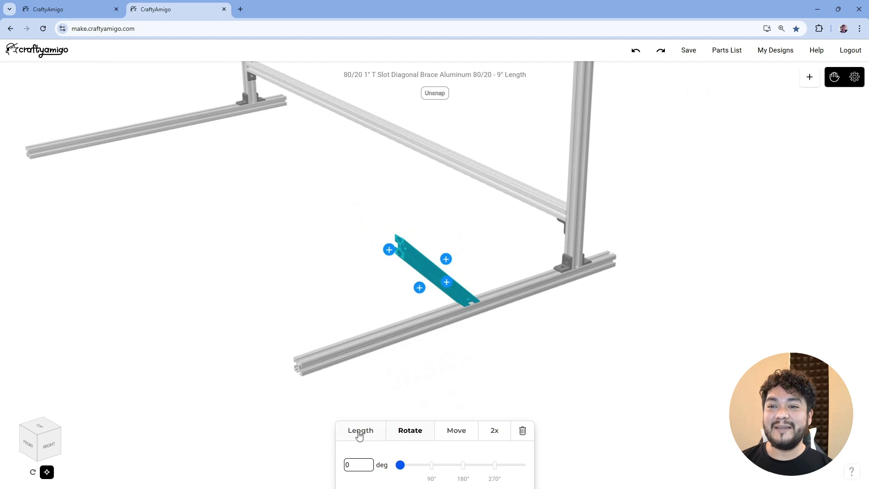
{"action": "left_click_drag", "start_coordinate": [398, 464], "coordinate": [463, 464]}
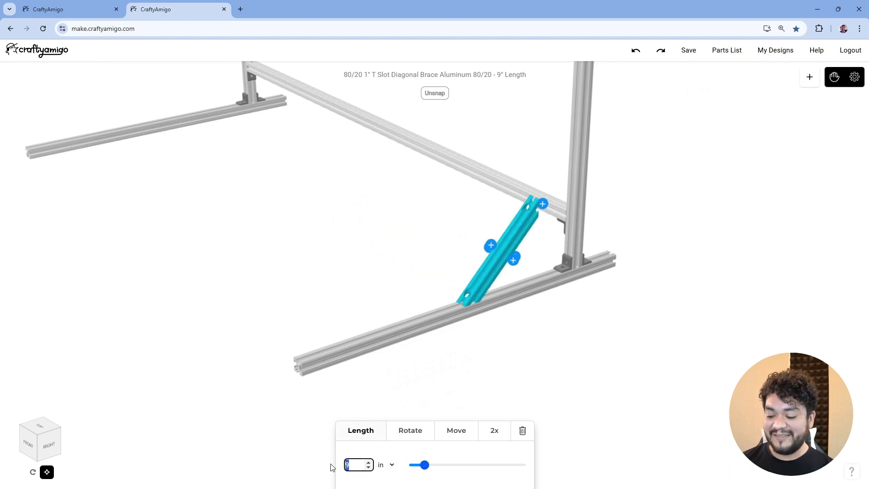
{"action": "key", "text": "Return"}
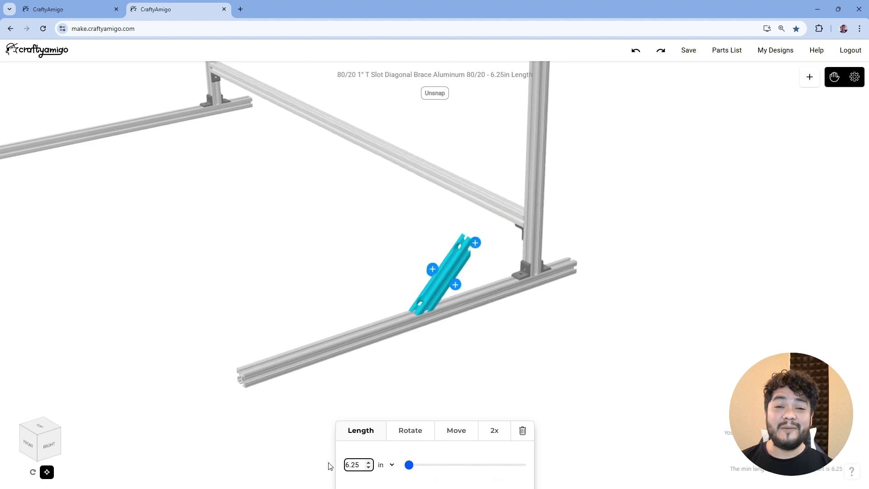
- Slide the diagonal brace back along the right foot rail until its upper end meets the vertical leg
{"action": "scroll", "coordinate": [421, 313], "scroll_direction": "up", "scroll_amount": 3}
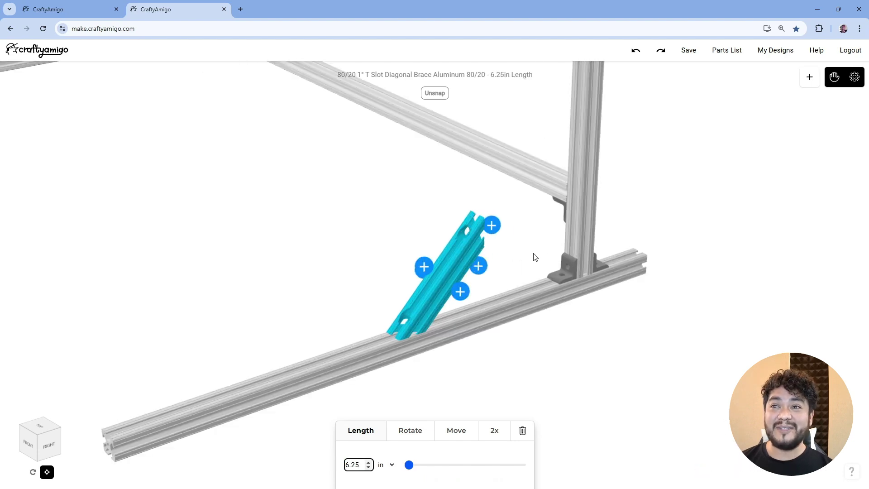
{"action": "left_click", "coordinate": [456, 429]}
{"action": "left_click_drag", "start_coordinate": [404, 332], "coordinate": [516, 301]}
{"action": "left_click", "coordinate": [617, 357]}
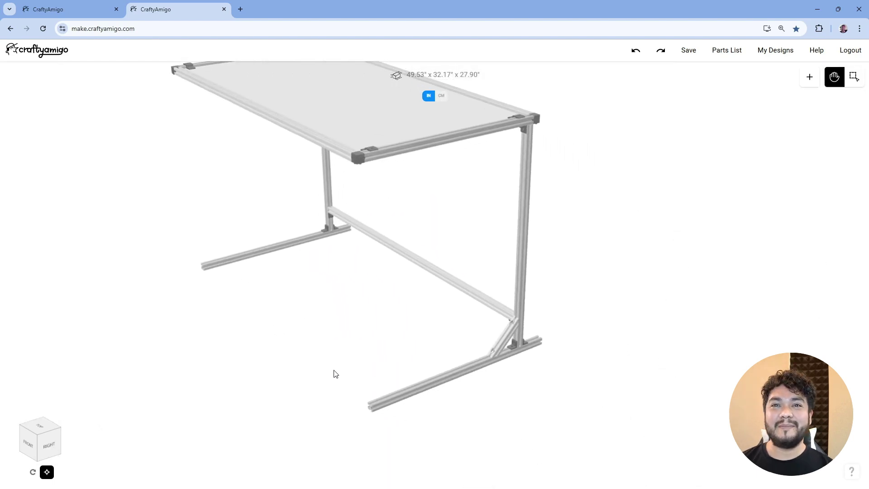
- Attach a 6.25 in diagonal brace on top of the left foot rail and slide it back against the vertical leg
{"action": "left_click", "coordinate": [273, 246]}
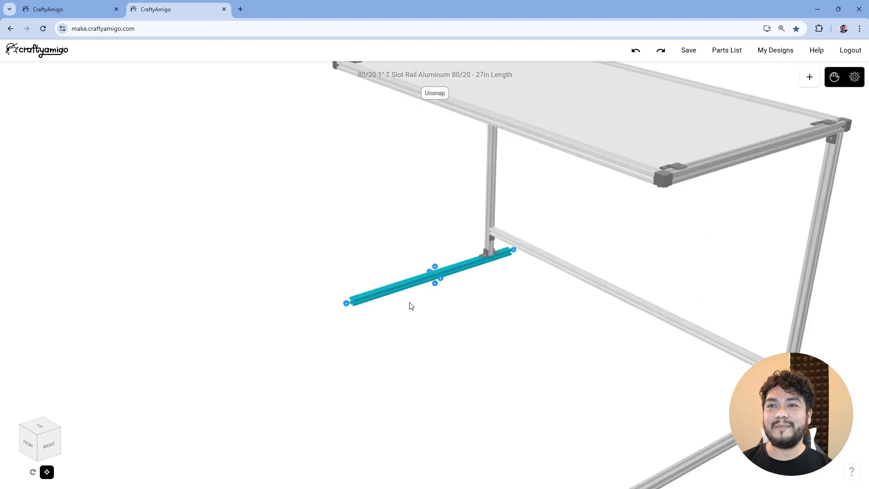
{"action": "left_click", "coordinate": [435, 253]}
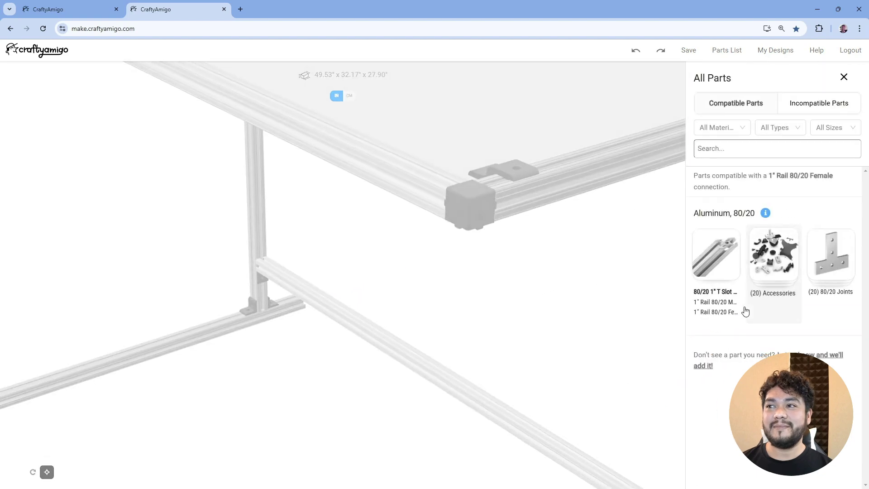
{"action": "left_click", "coordinate": [715, 265]}
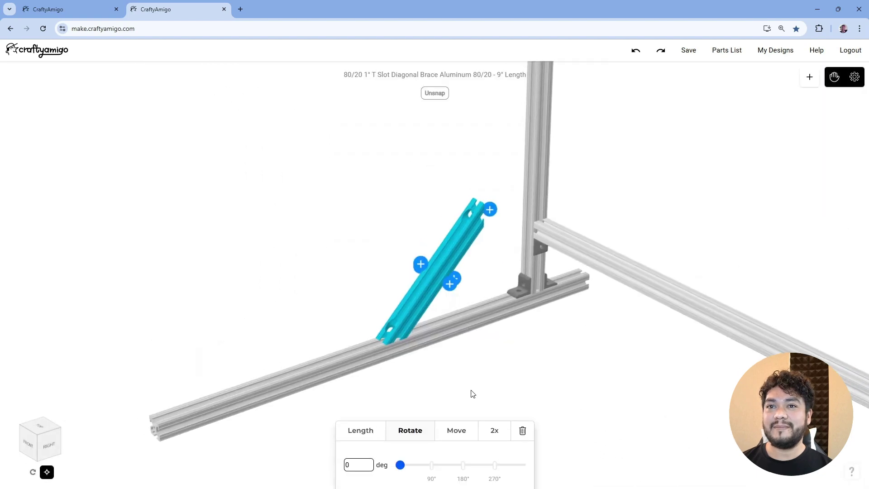
{"action": "type", "text": "6.25"}
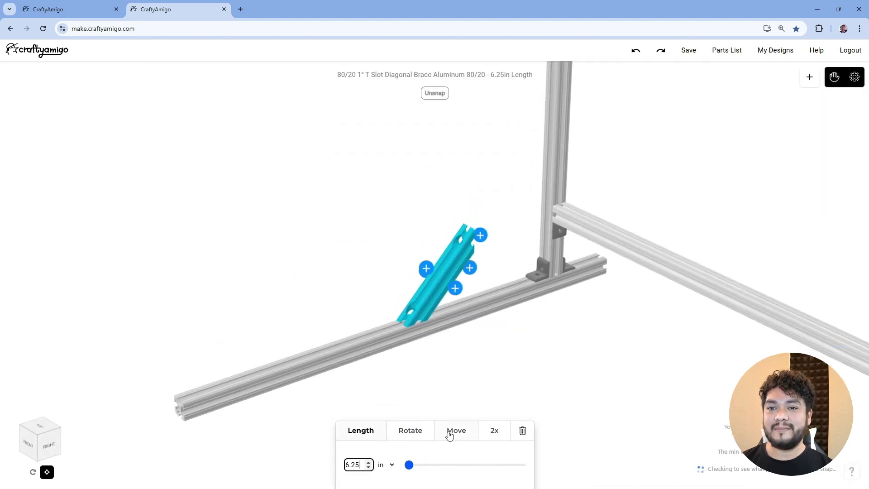
{"action": "left_click", "coordinate": [449, 431]}
{"action": "left_click_drag", "start_coordinate": [425, 326], "coordinate": [499, 293]}
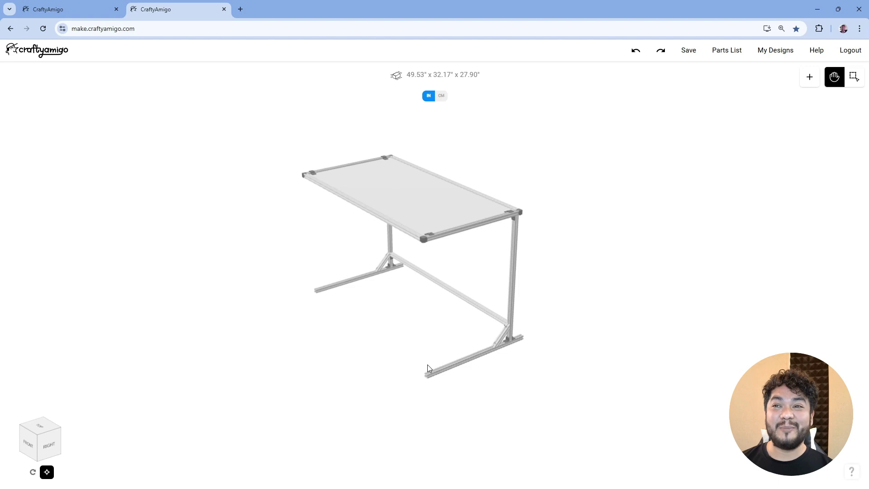
- Attach an 80/20 1" T Slot Diagonal Brace to the front face of the right vertical leg
{"action": "right_click_drag", "start_coordinate": [447, 323], "coordinate": [435, 341]}
{"action": "scroll", "coordinate": [497, 310], "scroll_direction": "up", "scroll_amount": 5}
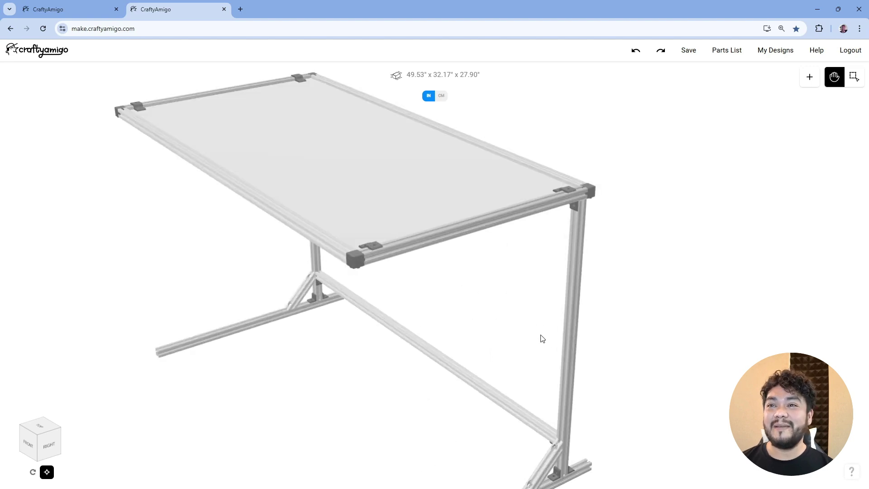
{"action": "left_click", "coordinate": [566, 347]}
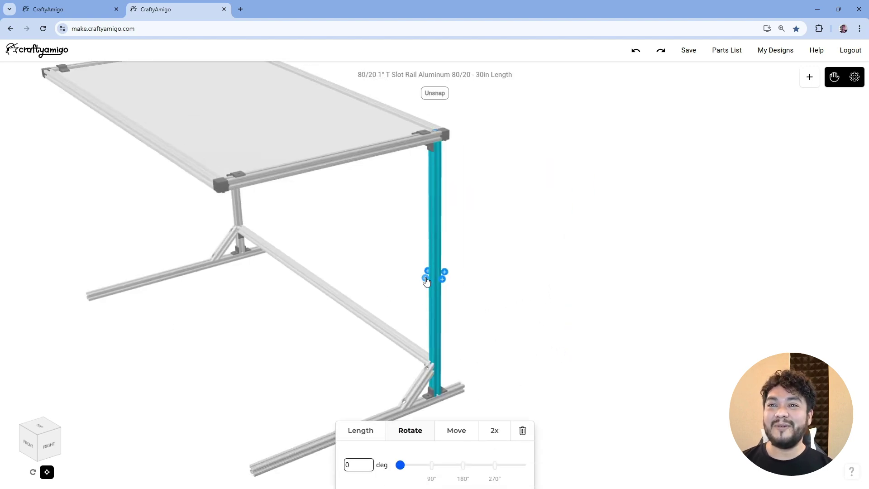
{"action": "left_click", "coordinate": [426, 278]}
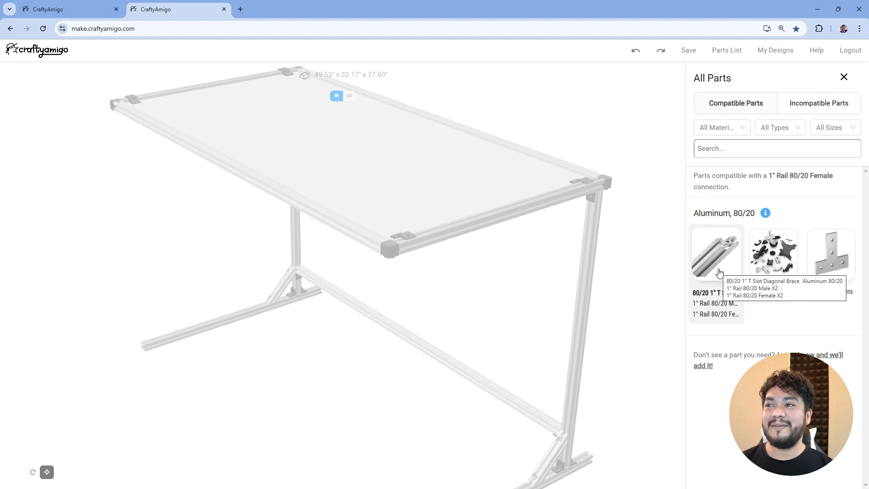
{"action": "left_click", "coordinate": [719, 273]}
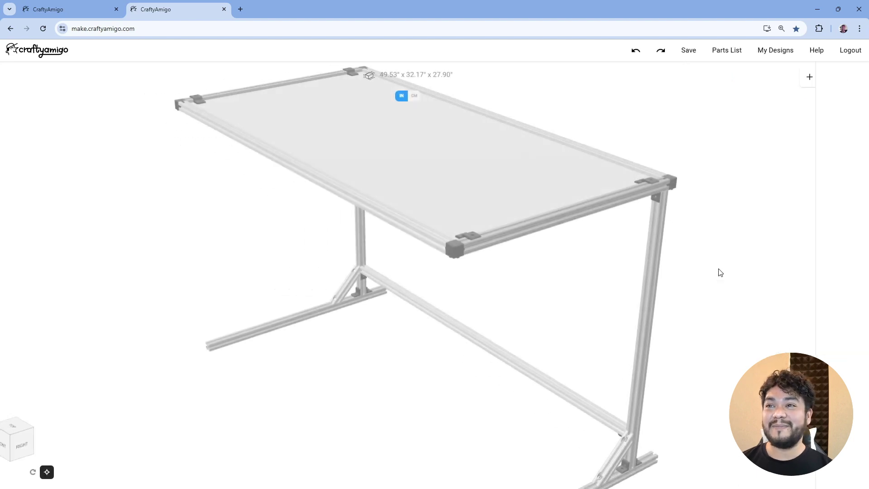
{"action": "left_click_drag", "start_coordinate": [52, 446], "coordinate": [36, 437]}
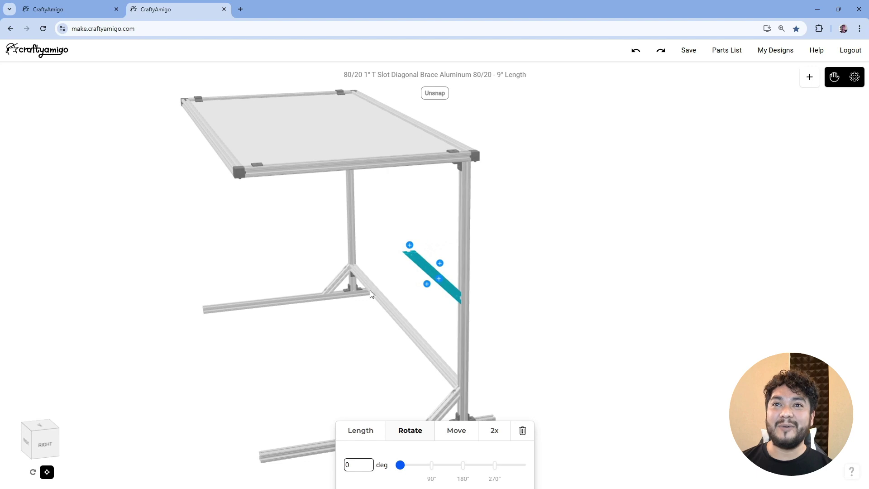
- Set the right leg brace's length to 22.25 in so it reaches the underside of the right top rail
{"action": "left_click_drag", "start_coordinate": [426, 464], "coordinate": [435, 465]}
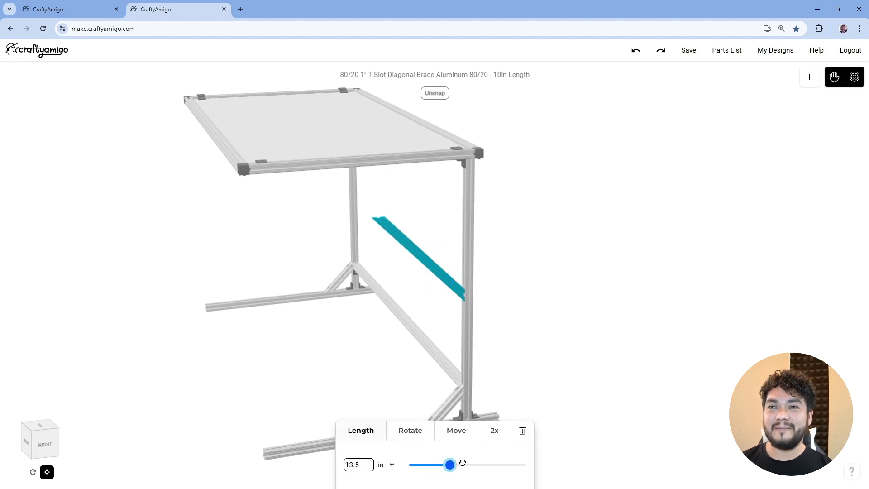
{"action": "left_click_drag", "start_coordinate": [500, 451], "coordinate": [503, 453]}
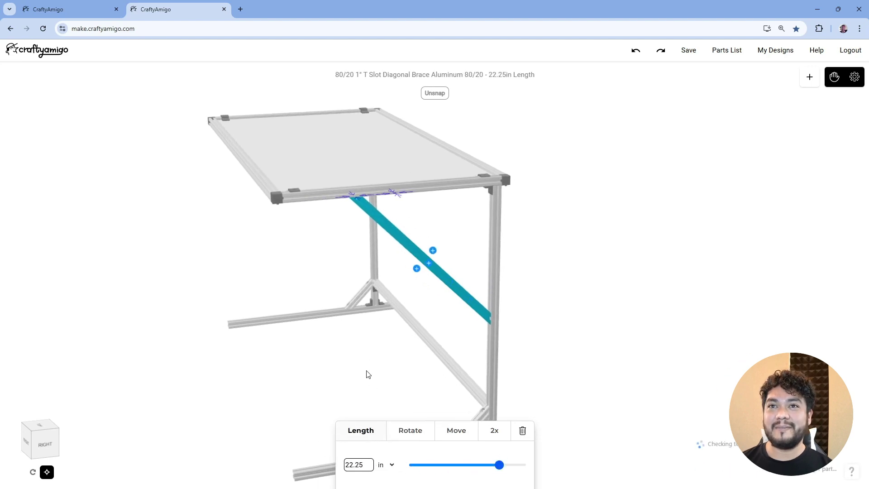
{"action": "scroll", "coordinate": [364, 242], "scroll_direction": "up", "scroll_amount": 5}
{"action": "left_click_drag", "start_coordinate": [363, 242], "coordinate": [471, 362]}
{"action": "left_click_drag", "start_coordinate": [44, 428], "coordinate": [40, 429]}
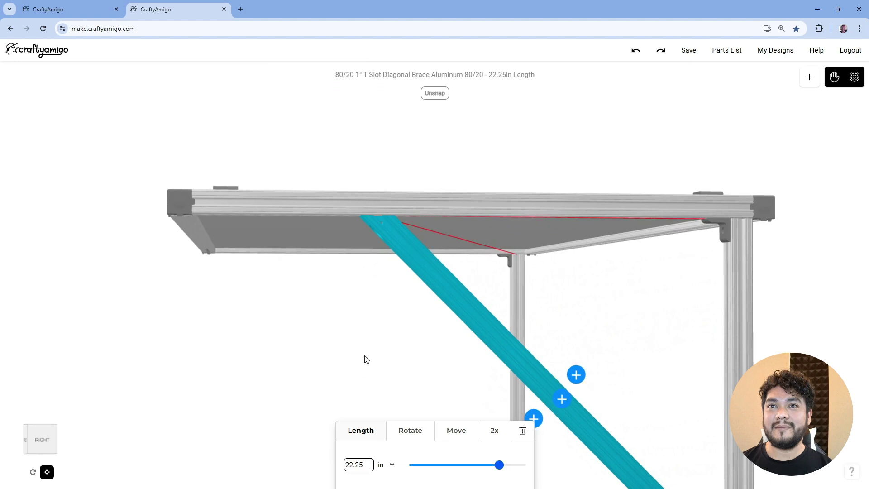
{"action": "left_click", "coordinate": [365, 356]}
- Attach an 80/20 1" T Slot Diagonal Brace to the front face of the left vertical leg
{"action": "left_click", "coordinate": [52, 444]}
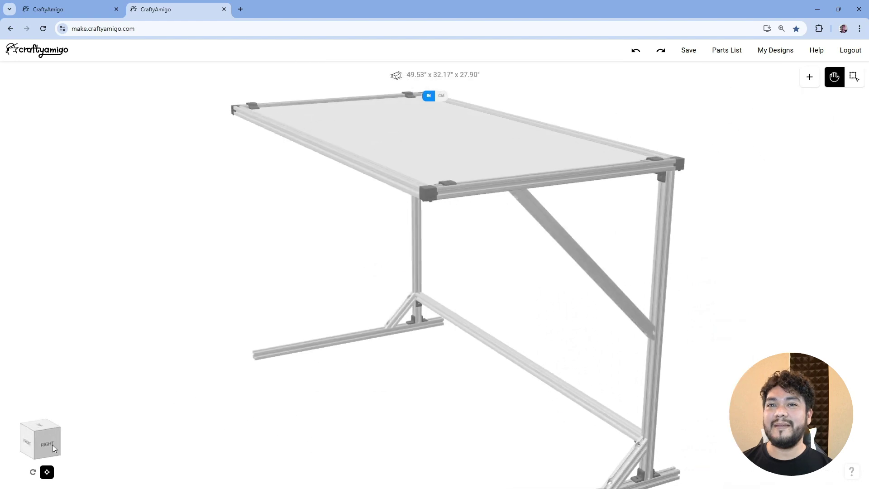
{"action": "left_click_drag", "start_coordinate": [47, 438], "coordinate": [77, 444]}
{"action": "left_click_drag", "start_coordinate": [260, 265], "coordinate": [348, 288]}
{"action": "left_click", "coordinate": [348, 290]}
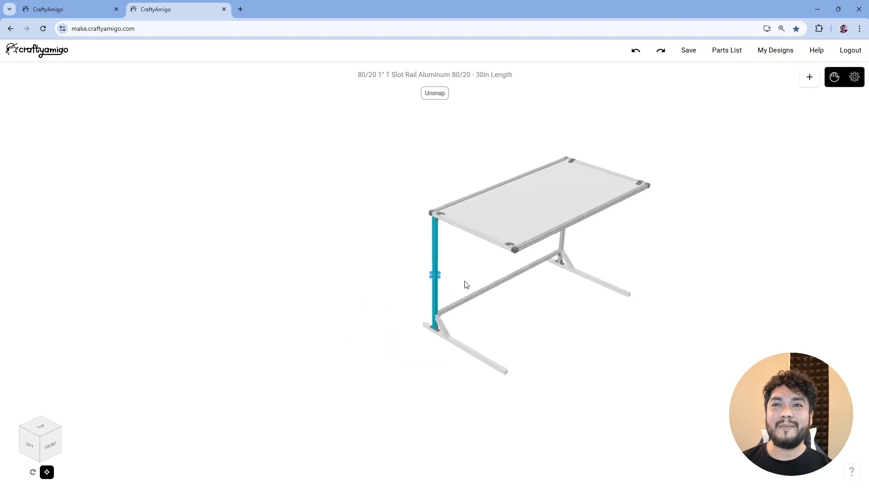
{"action": "left_click", "coordinate": [447, 285]}
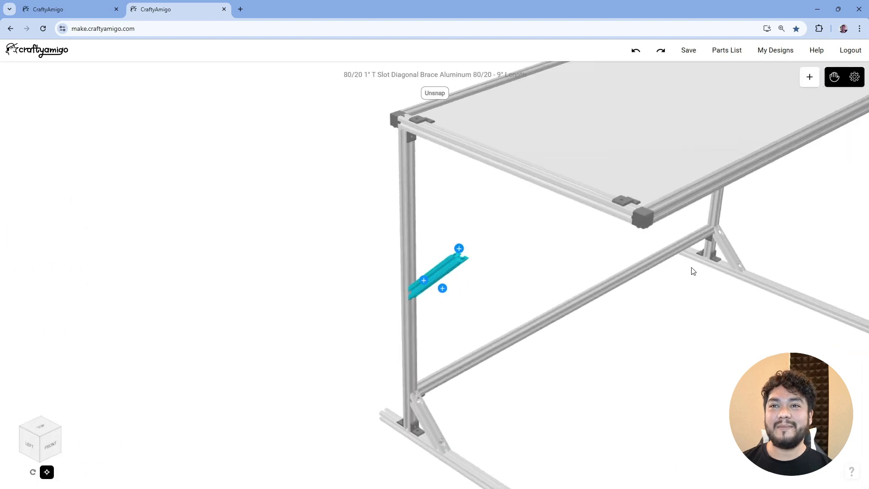
- Lengthen the left leg brace to about 22 in so it reaches the underside of the left top rail
{"action": "left_click_drag", "start_coordinate": [425, 464], "coordinate": [501, 453]}
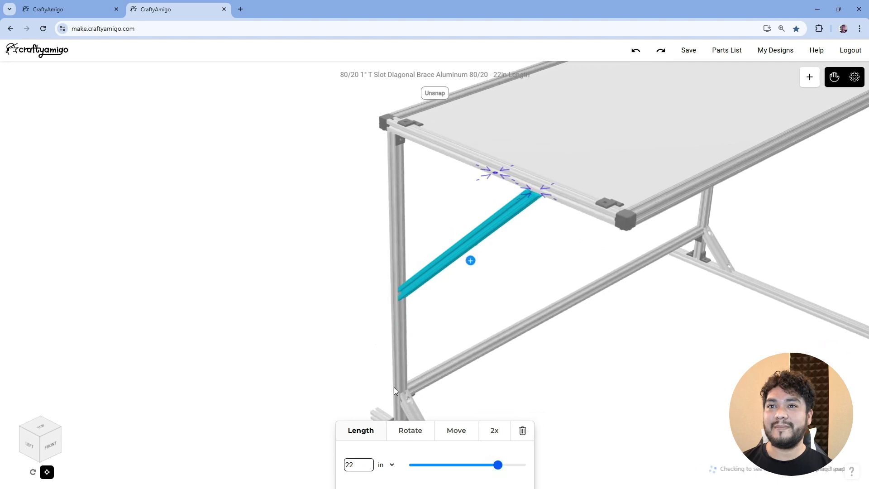
{"action": "left_click_drag", "start_coordinate": [394, 387], "coordinate": [443, 359]}
{"action": "left_click", "coordinate": [368, 463]}
{"action": "left_click", "coordinate": [557, 306]}
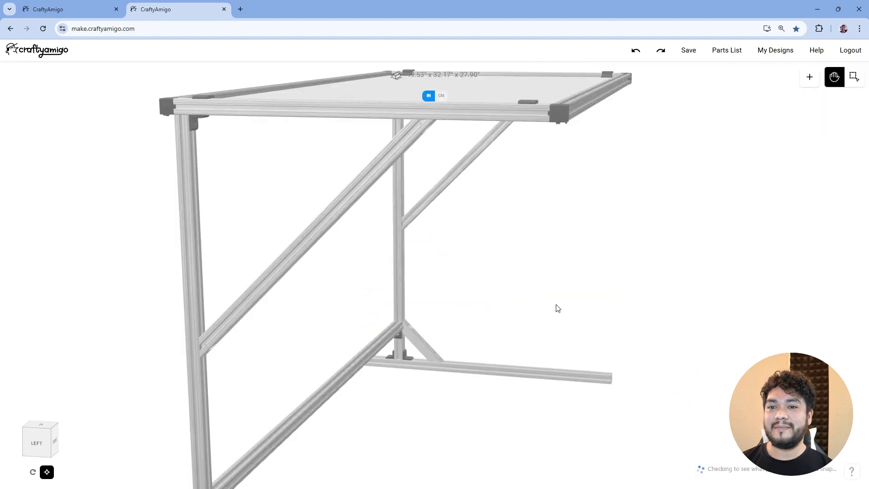
- Attach a 2" Wheel 80/20 to the underside of the right foot rail and move it to about 0.6 in from the front end
{"action": "left_click_drag", "start_coordinate": [53, 440], "coordinate": [25, 443]}
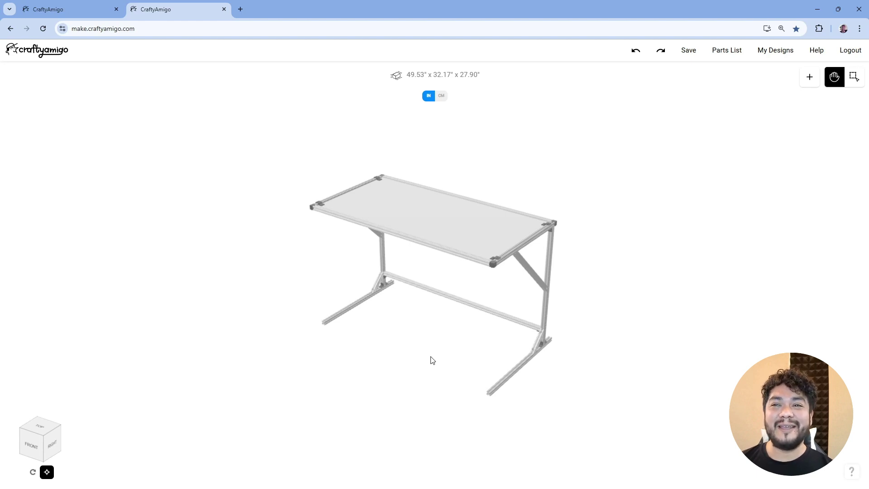
{"action": "left_click_drag", "start_coordinate": [435, 359], "coordinate": [420, 351]}
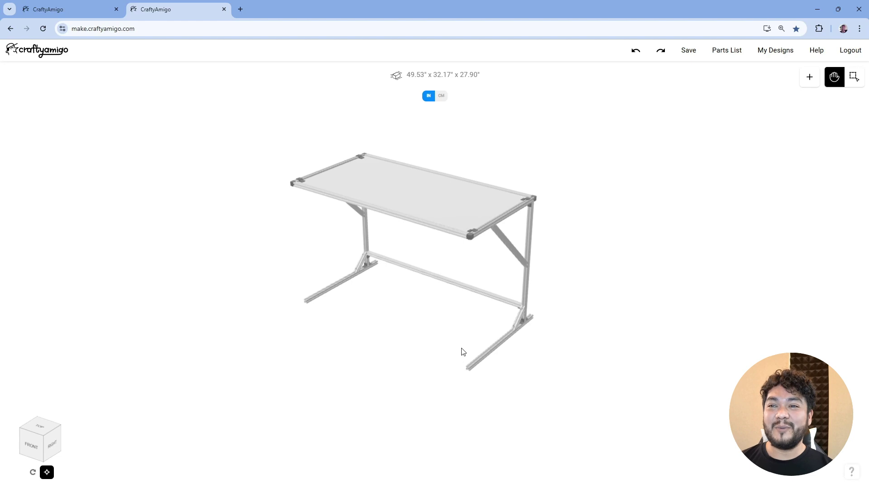
{"action": "left_click", "coordinate": [481, 357]}
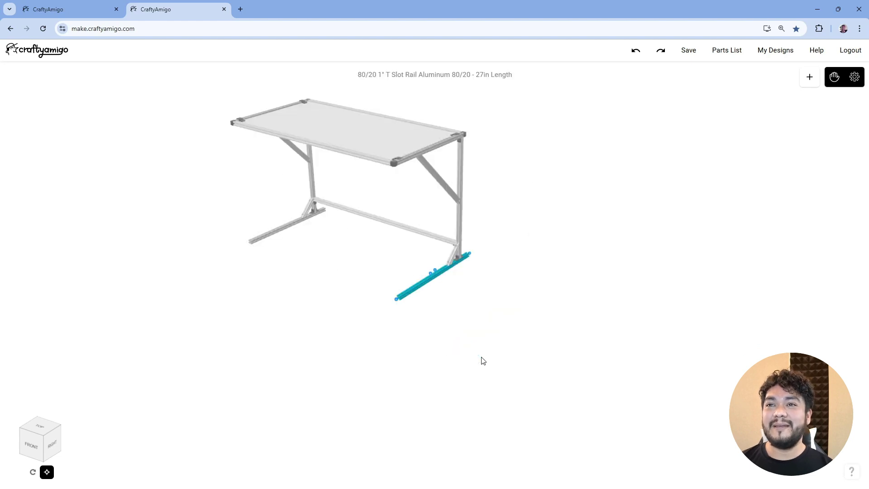
{"action": "left_click", "coordinate": [39, 445]}
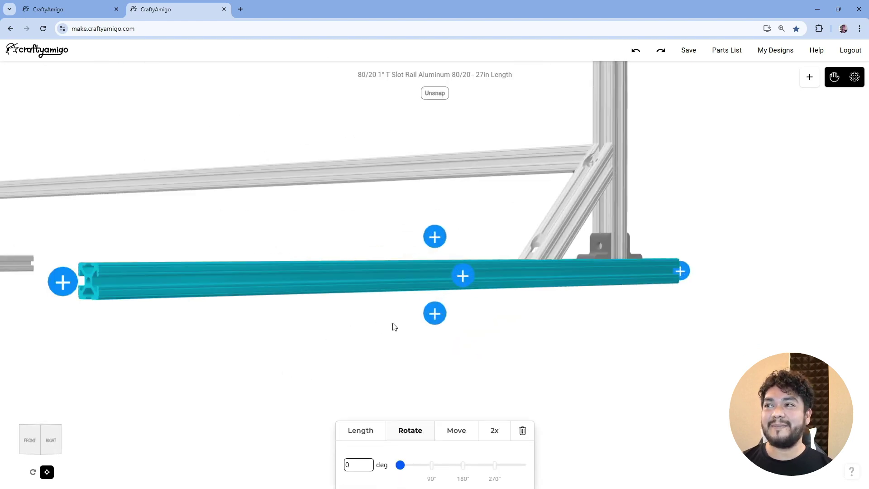
{"action": "left_click", "coordinate": [435, 313]}
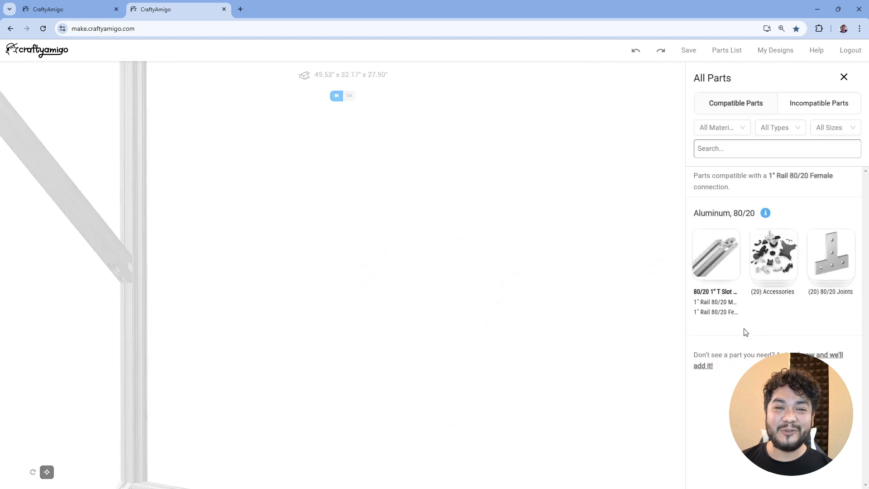
{"action": "left_click", "coordinate": [774, 271]}
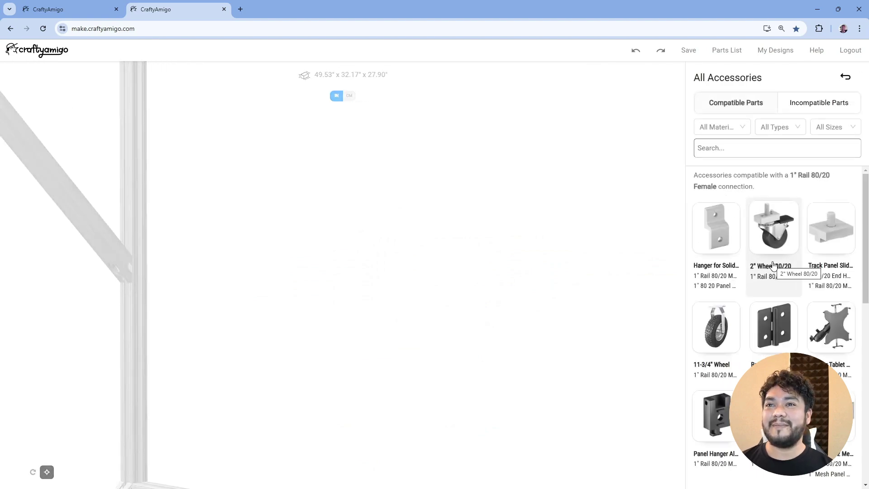
{"action": "left_click", "coordinate": [766, 247]}
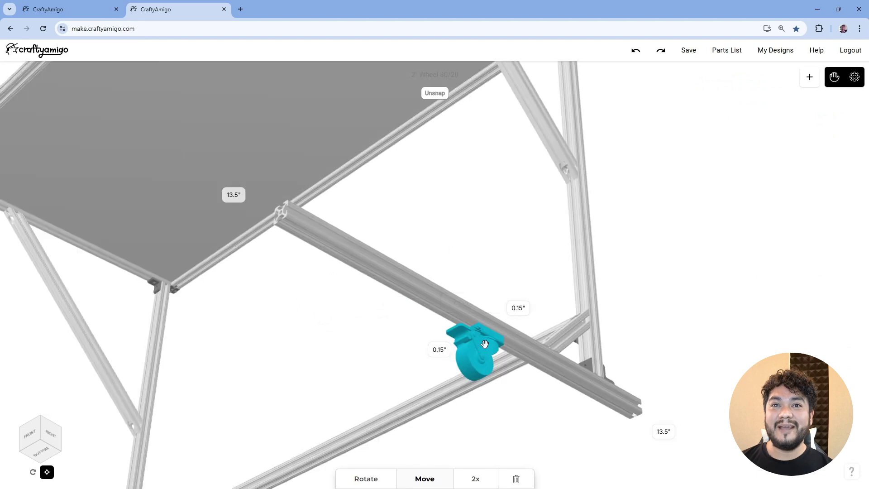
{"action": "left_click_drag", "start_coordinate": [488, 342], "coordinate": [288, 252]}
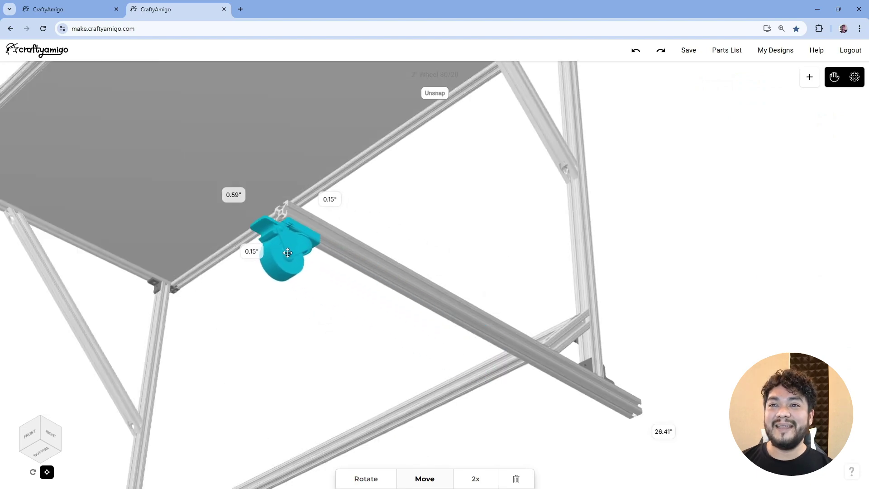
- Add another 2" Wheel 80/20 under the right foot rail and move it to about 2 in from the rear end
{"action": "left_click", "coordinate": [346, 270]}
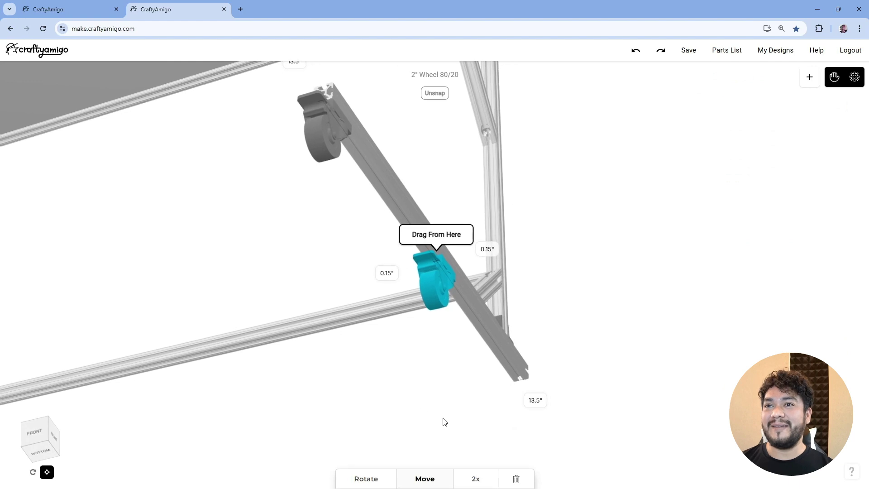
{"action": "left_click", "coordinate": [42, 437]}
{"action": "left_click_drag", "start_coordinate": [443, 269], "coordinate": [605, 282]}
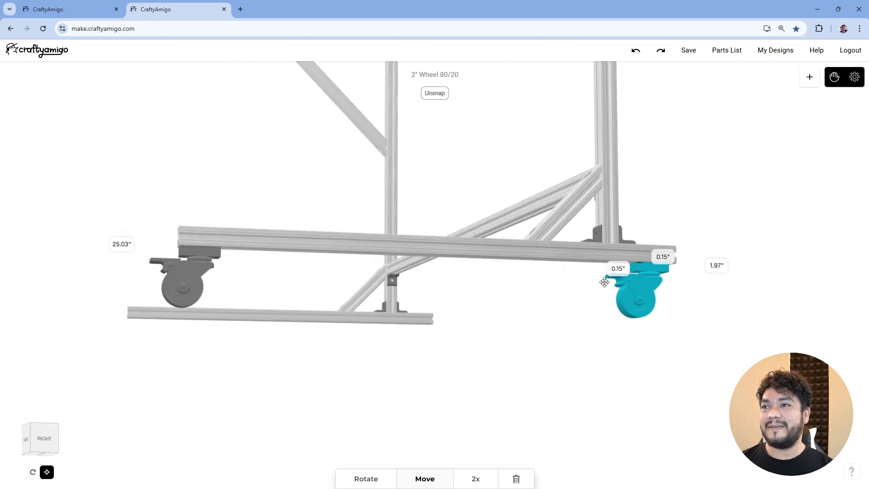
{"action": "left_click", "coordinate": [508, 339]}
- Attach a 2" Wheel 80/20 to the underside of the left foot rail
{"action": "scroll", "coordinate": [508, 339], "scroll_direction": "down", "scroll_amount": 5}
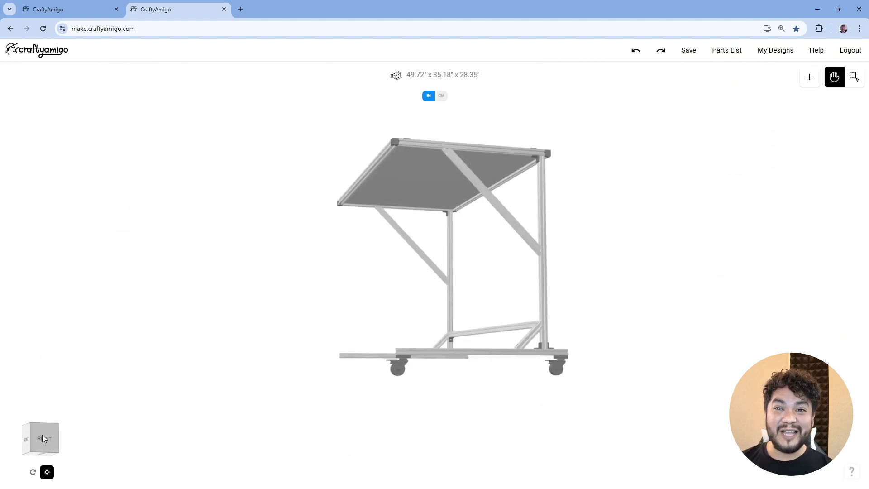
{"action": "left_click_drag", "start_coordinate": [42, 435], "coordinate": [80, 434]}
{"action": "left_click", "coordinate": [373, 338]}
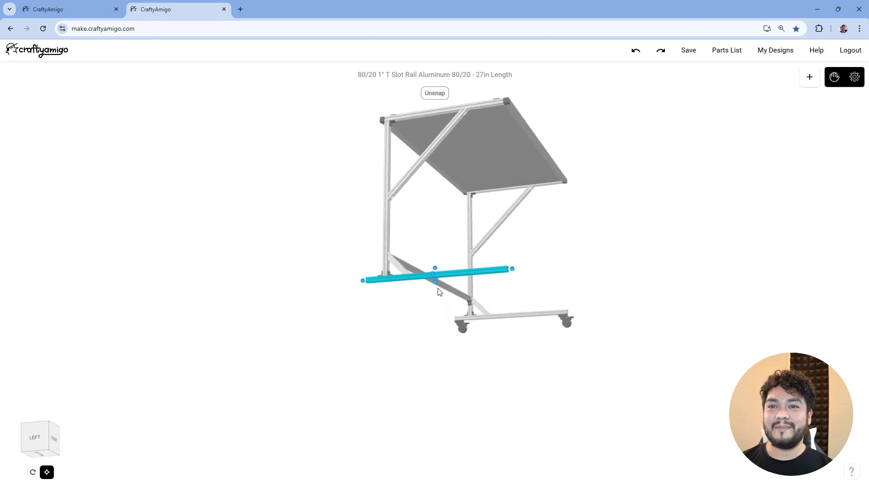
{"action": "scroll", "coordinate": [438, 290], "scroll_direction": "up", "scroll_amount": 5}
{"action": "left_click", "coordinate": [434, 301]}
{"action": "left_click", "coordinate": [716, 254]}
{"action": "left_click", "coordinate": [724, 239]}
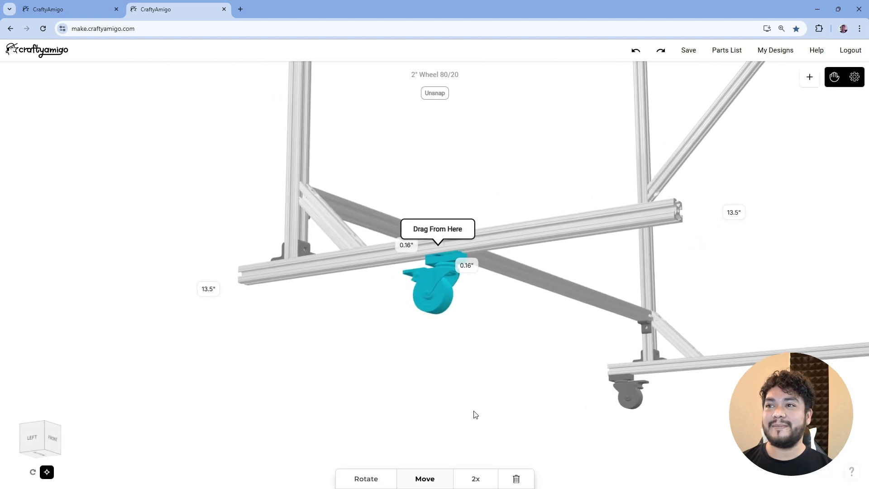
- Rotate the left foot rail's wheel 180° and move it to the rail's front end
{"action": "left_click", "coordinate": [377, 478]}
{"action": "left_click_drag", "start_coordinate": [399, 464], "coordinate": [461, 464]}
{"action": "left_click", "coordinate": [439, 437]}
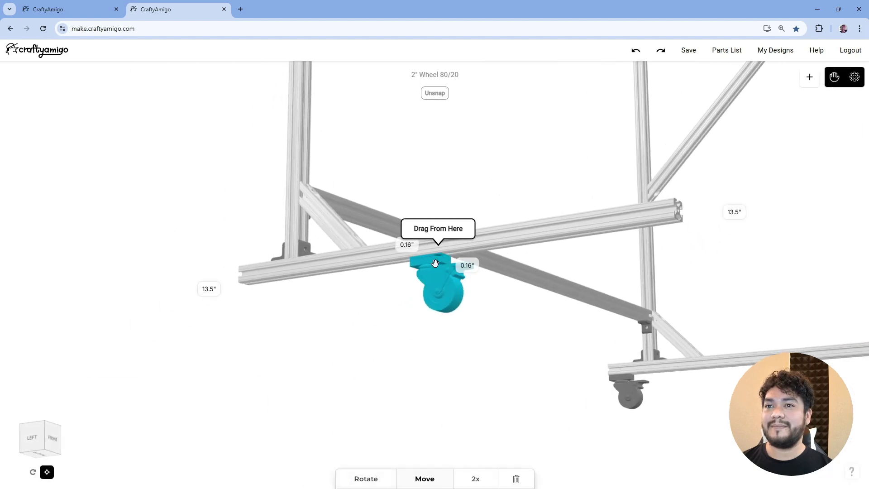
{"action": "left_click_drag", "start_coordinate": [435, 264], "coordinate": [633, 225]}
- Attach a second 2" Wheel 80/20 to the underside of the left foot rail
{"action": "left_click", "coordinate": [511, 242]}
{"action": "scroll", "coordinate": [439, 307], "scroll_direction": "up", "scroll_amount": 5}
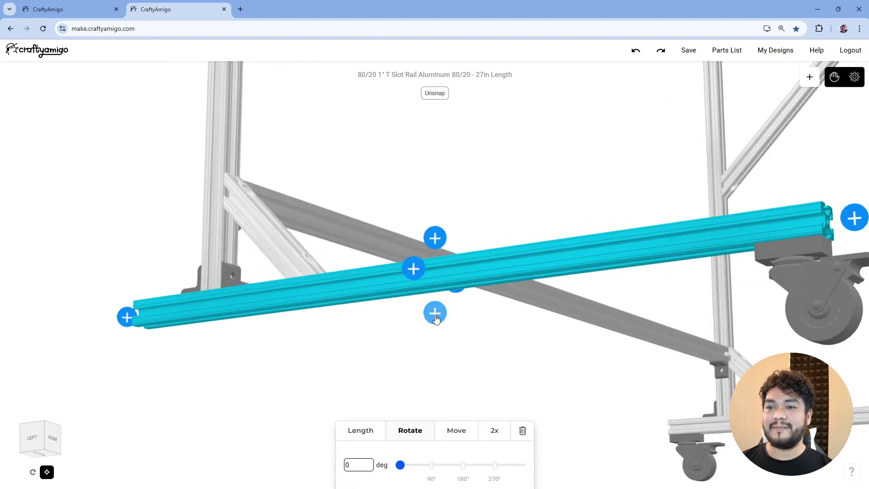
{"action": "left_click", "coordinate": [436, 313]}
{"action": "left_click", "coordinate": [762, 255]}
{"action": "left_click", "coordinate": [720, 243]}
- Rotate the left foot rail's second wheel 180° and move it to the rail's rear end
{"action": "left_click", "coordinate": [366, 478]}
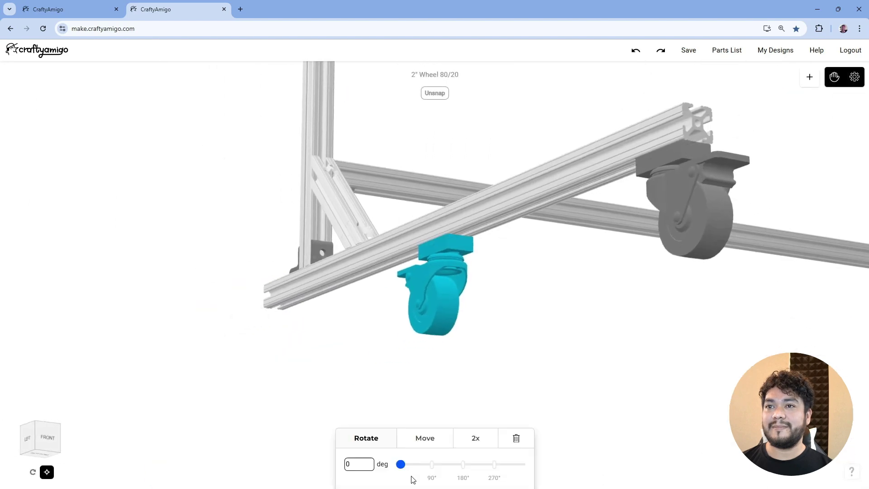
{"action": "left_click_drag", "start_coordinate": [401, 464], "coordinate": [458, 466]}
{"action": "left_click_drag", "start_coordinate": [51, 435], "coordinate": [60, 430]}
{"action": "left_click", "coordinate": [416, 437]}
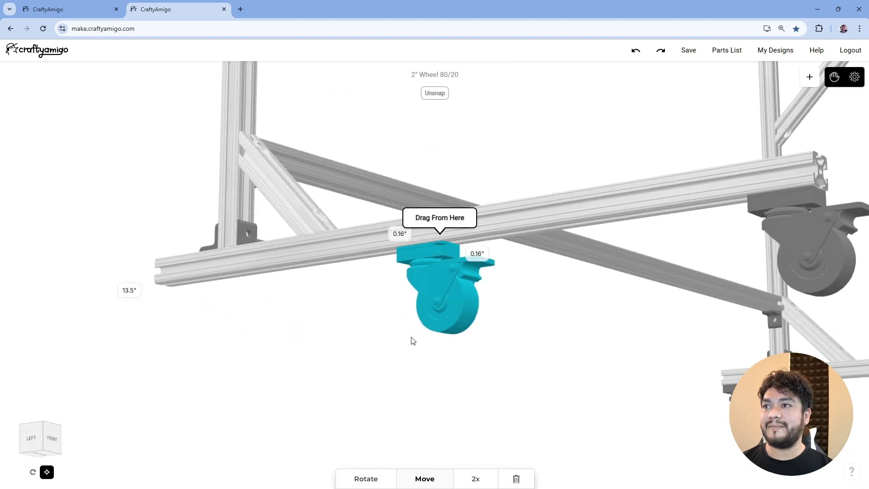
{"action": "left_click_drag", "start_coordinate": [431, 256], "coordinate": [226, 296]}
{"action": "left_click", "coordinate": [393, 376]}
- Attach an 80/20 aluminum End Cap to the front end of the right foot rail
{"action": "scroll", "coordinate": [393, 376], "scroll_direction": "down", "scroll_amount": 5}
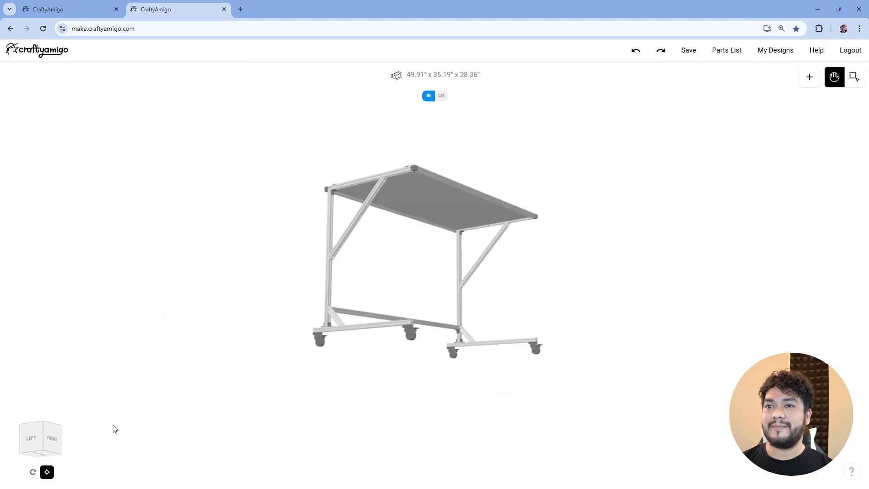
{"action": "left_click_drag", "start_coordinate": [52, 436], "coordinate": [34, 443]}
{"action": "scroll", "coordinate": [451, 388], "scroll_direction": "up", "scroll_amount": 2}
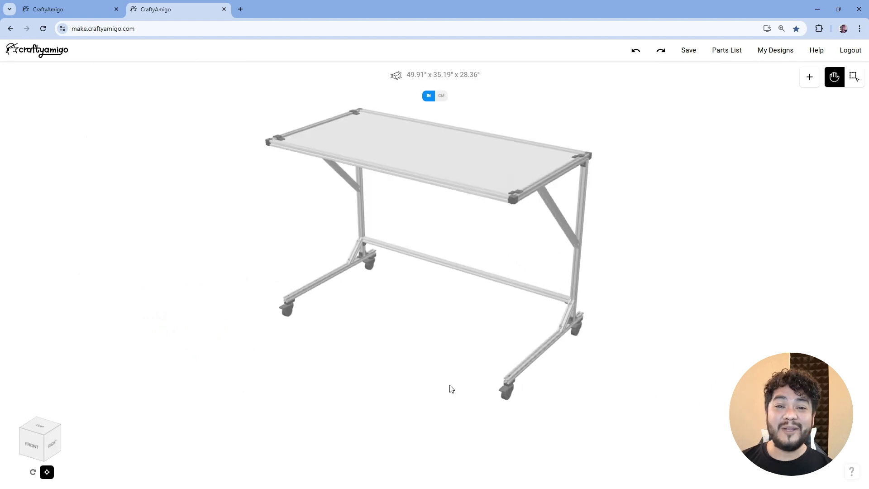
{"action": "left_click_drag", "start_coordinate": [451, 388], "coordinate": [423, 368]}
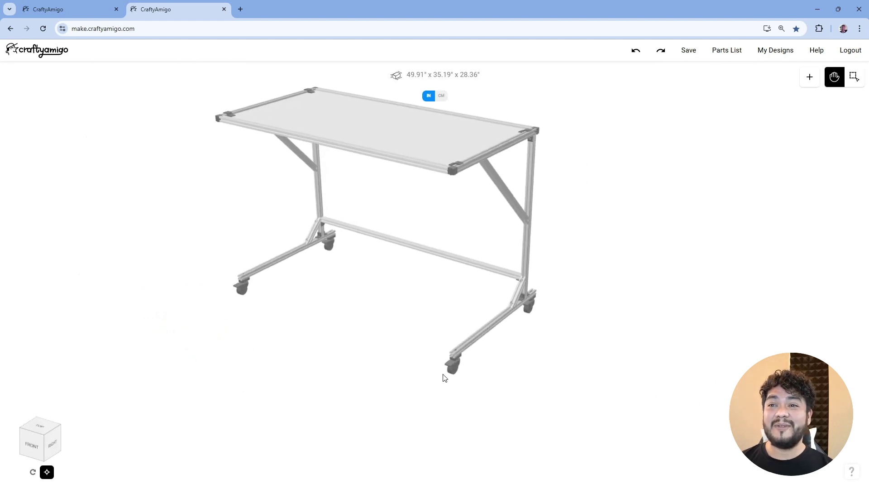
{"action": "scroll", "coordinate": [498, 394], "scroll_direction": "up", "scroll_amount": 3}
{"action": "left_click", "coordinate": [512, 419]}
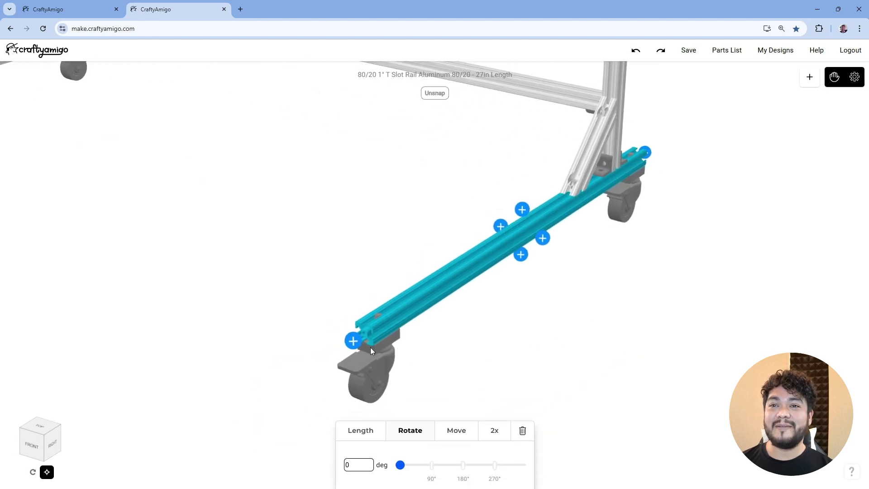
{"action": "left_click", "coordinate": [353, 341]}
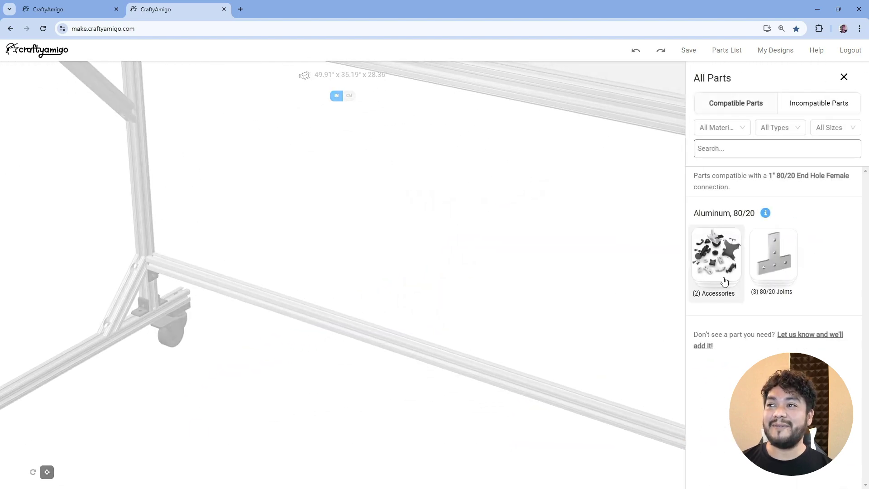
{"action": "left_click", "coordinate": [730, 270]}
{"action": "left_click", "coordinate": [716, 242]}
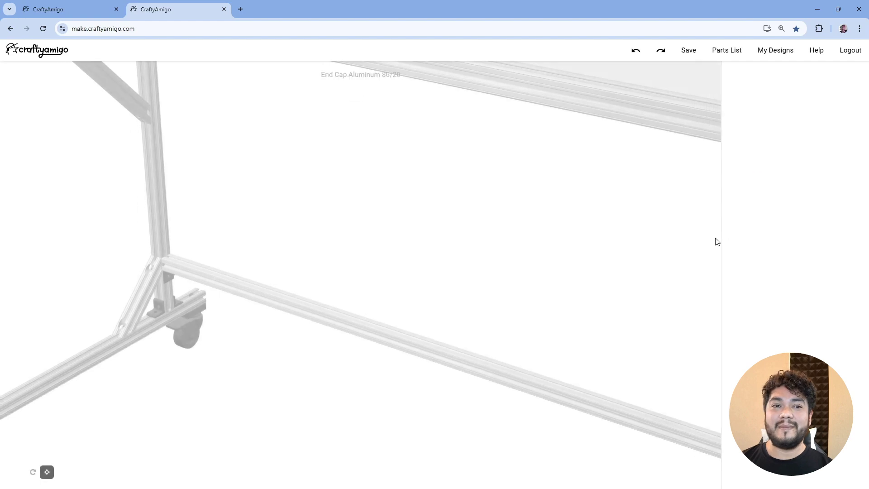
{"action": "left_click", "coordinate": [58, 441]}
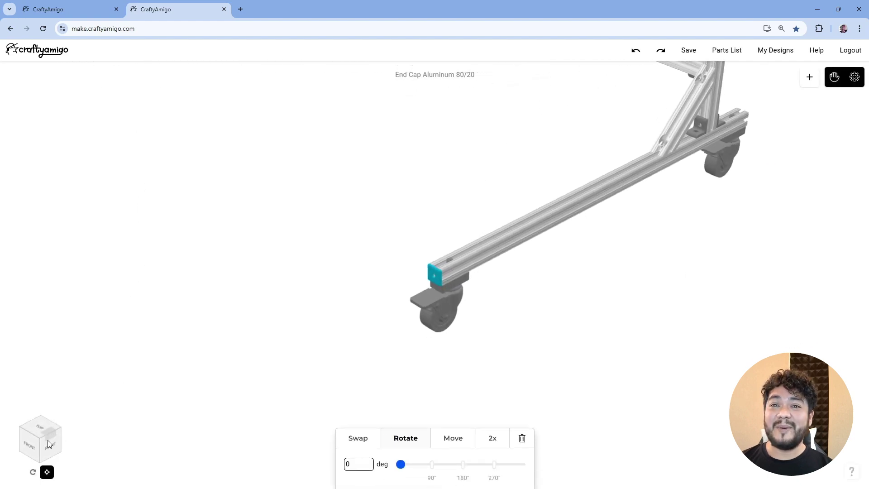
- Attach an 80/20 aluminum End Cap to the rear end of the right foot rail
{"action": "right_click_drag", "start_coordinate": [619, 273], "coordinate": [576, 324]}
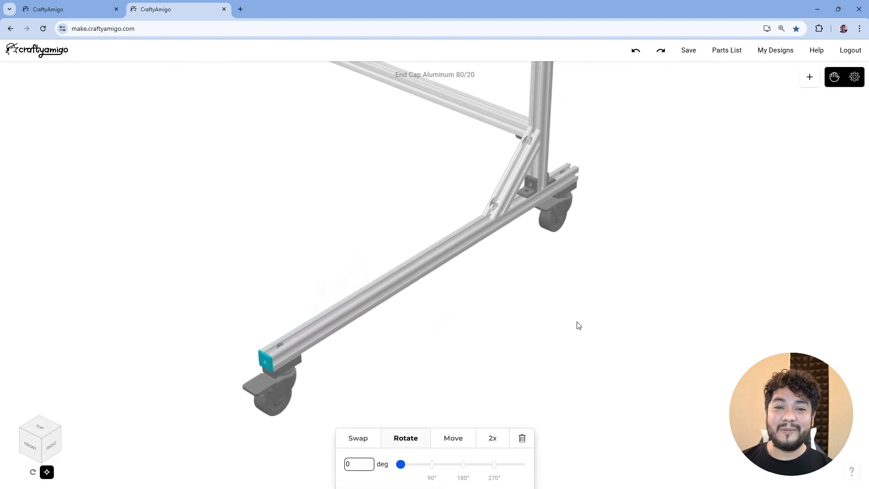
{"action": "left_click", "coordinate": [458, 246]}
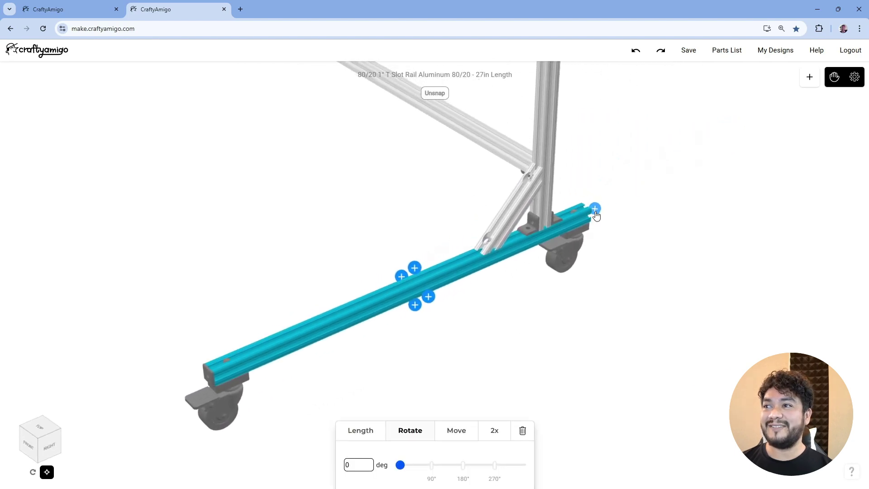
{"action": "left_click", "coordinate": [596, 208]}
{"action": "left_click", "coordinate": [717, 246]}
{"action": "left_click", "coordinate": [716, 226]}
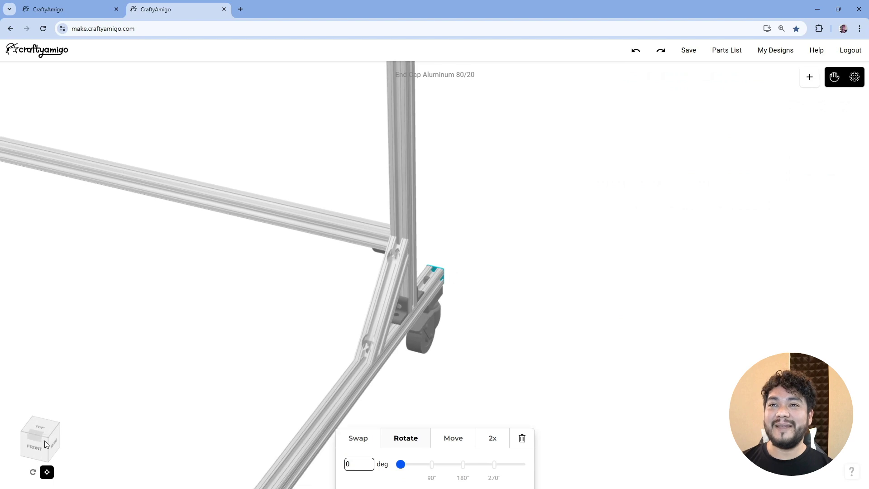
- Attach an 80/20 aluminum End Cap to the front end of the left foot rail
{"action": "left_click", "coordinate": [45, 440]}
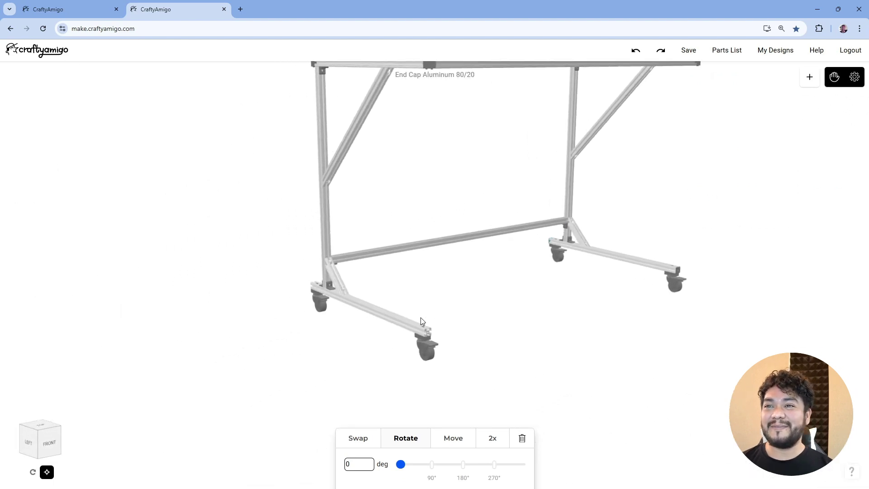
{"action": "left_click", "coordinate": [499, 319]}
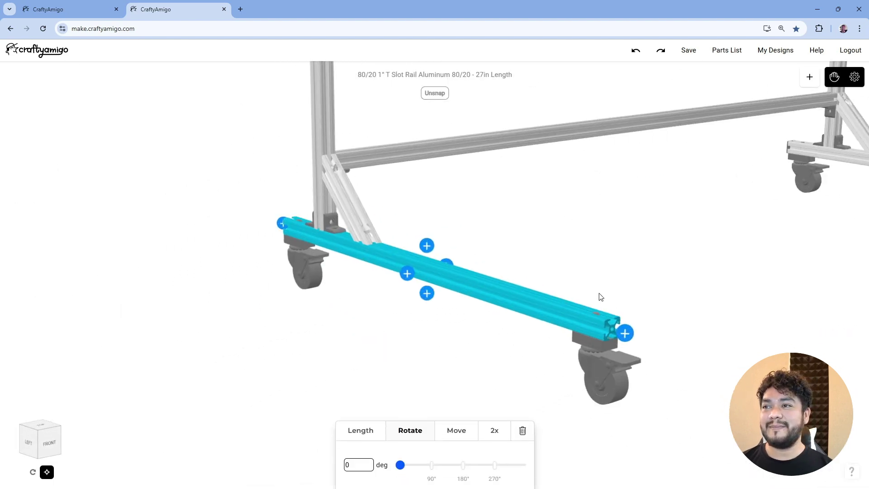
{"action": "left_click", "coordinate": [561, 305]}
{"action": "left_click", "coordinate": [710, 272]}
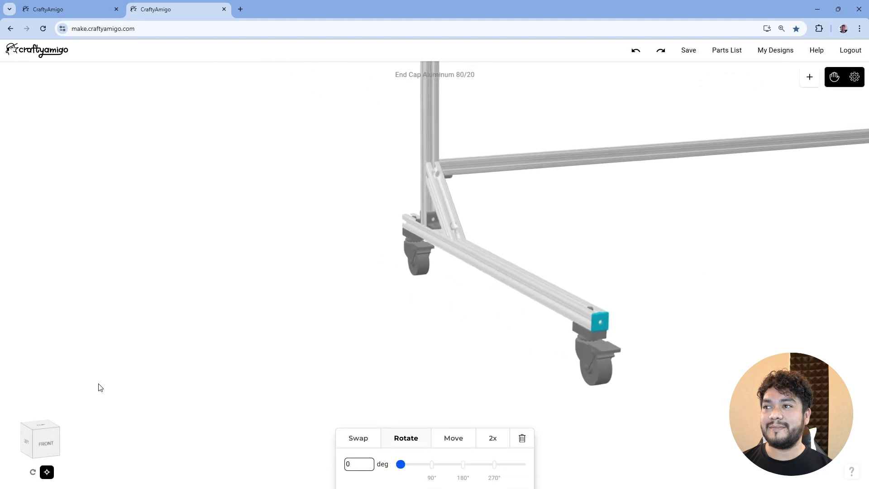
- Attach an 80/20 aluminum End Cap to the rear end of the left foot rail
{"action": "left_click", "coordinate": [27, 440]}
{"action": "left_click", "coordinate": [226, 271]}
{"action": "left_click", "coordinate": [322, 271]}
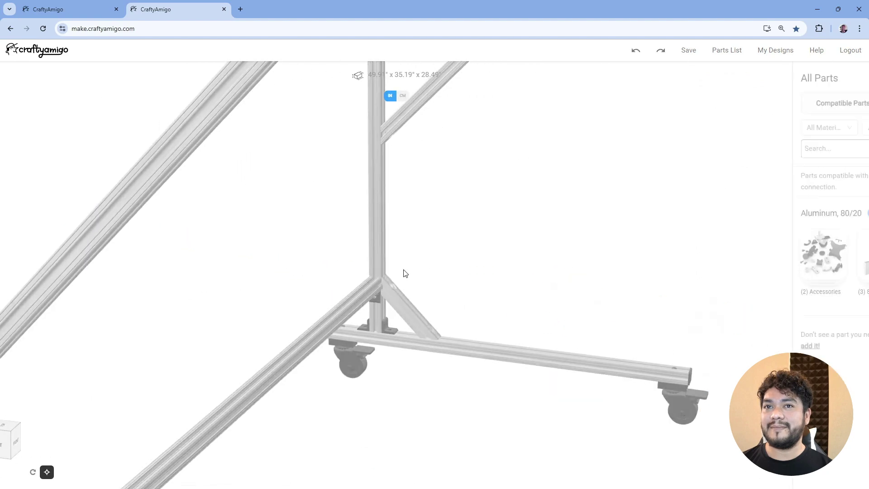
{"action": "left_click", "coordinate": [823, 255]}
{"action": "left_click", "coordinate": [708, 232]}
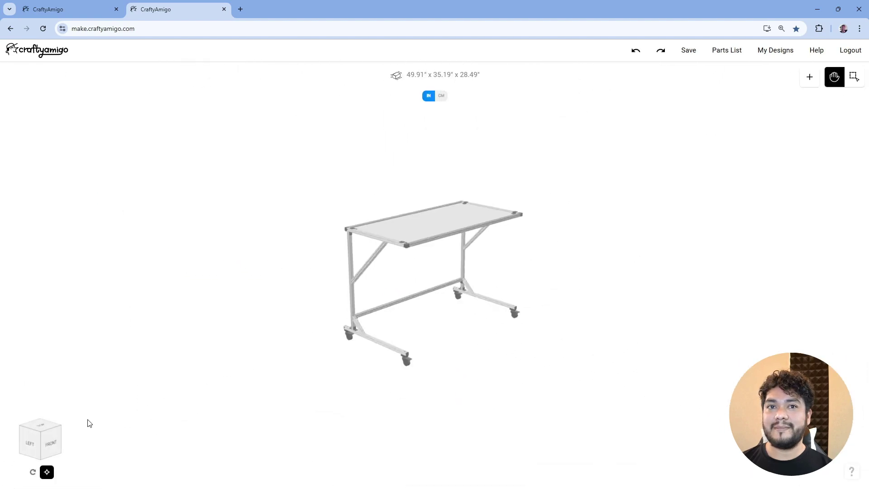
{"action": "mouse_move", "coordinate": [51, 441]}
{"action": "left_mouse_down"}
{"action": "mouse_move", "coordinate": [29, 446]}
{"action": "mouse_move", "coordinate": [59, 438]}
{"action": "mouse_move", "coordinate": [39, 439]}
{"action": "left_mouse_up"}
{"action": "scroll", "coordinate": [476, 340], "scroll_direction": "up", "scroll_amount": 5}
{"action": "scroll", "coordinate": [465, 351], "scroll_direction": "down", "scroll_amount": 2}
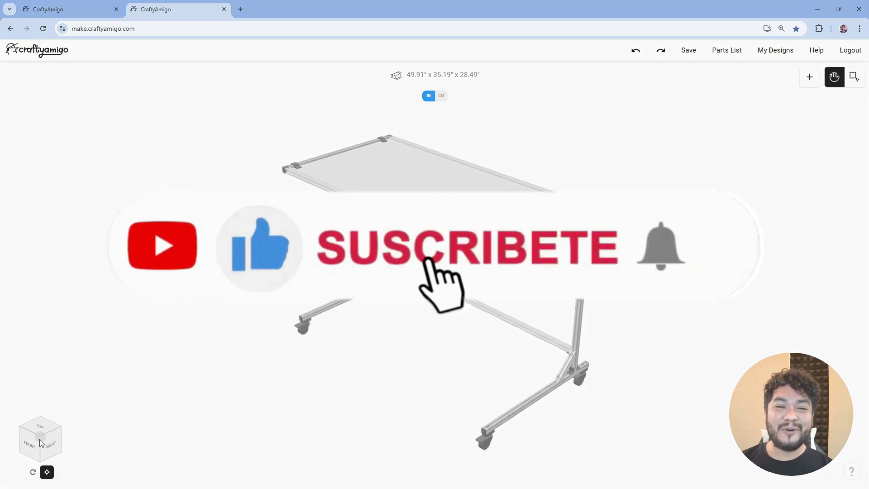
{"action": "left_click_drag", "start_coordinate": [41, 442], "coordinate": [43, 441]}
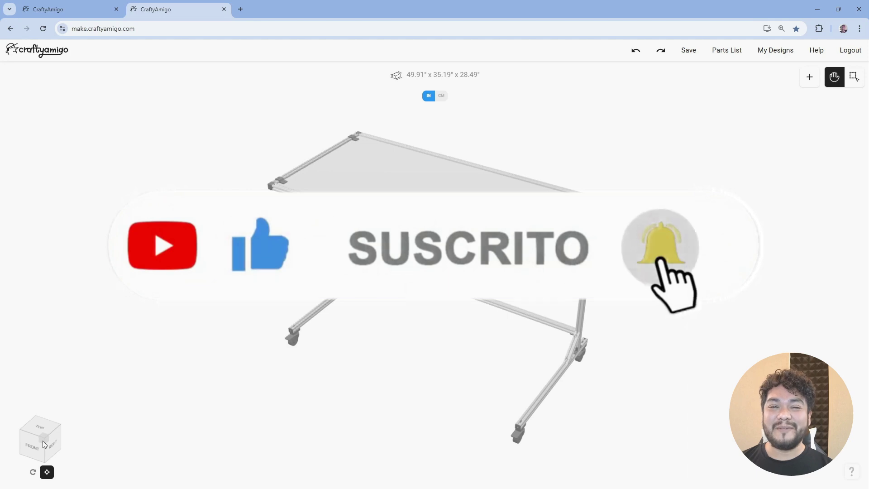